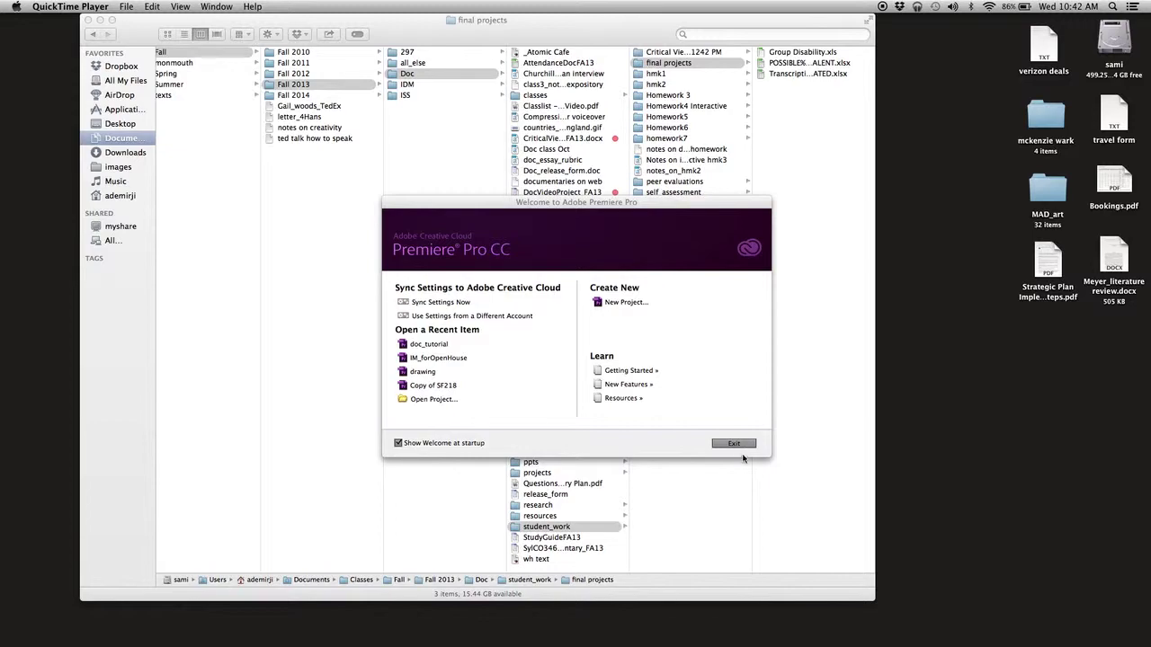
Create a new project named doc_tutorial2 with the capture format set to HDV
{"action": "left_click", "coordinate": [622, 304]}
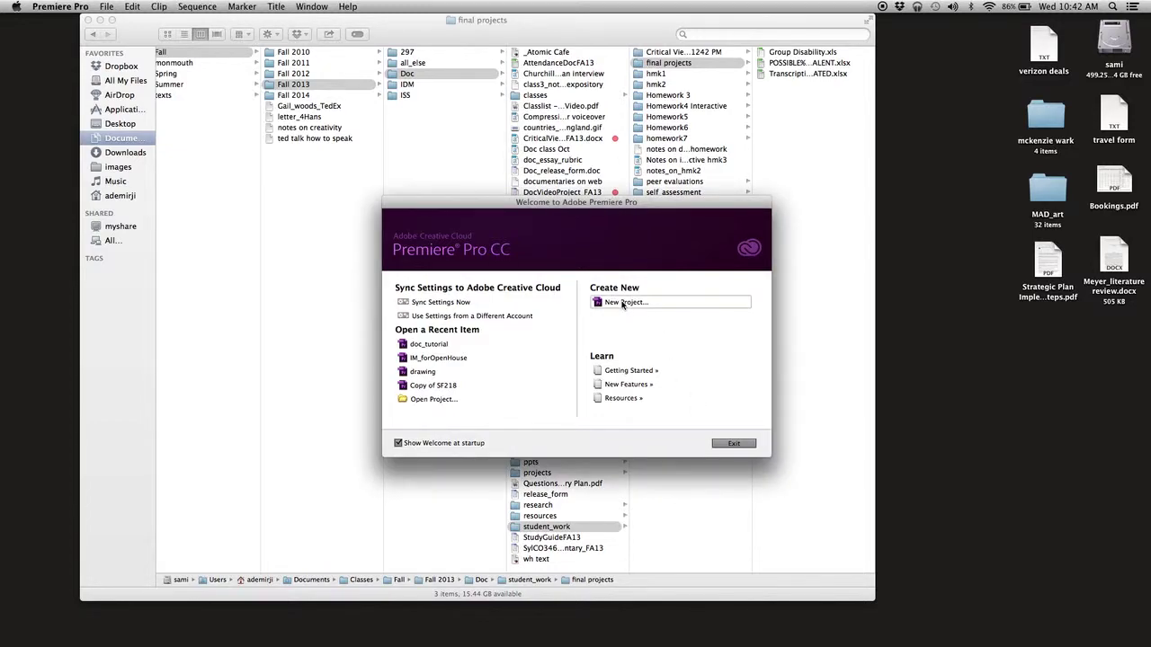
{"action": "left_click", "coordinate": [619, 303]}
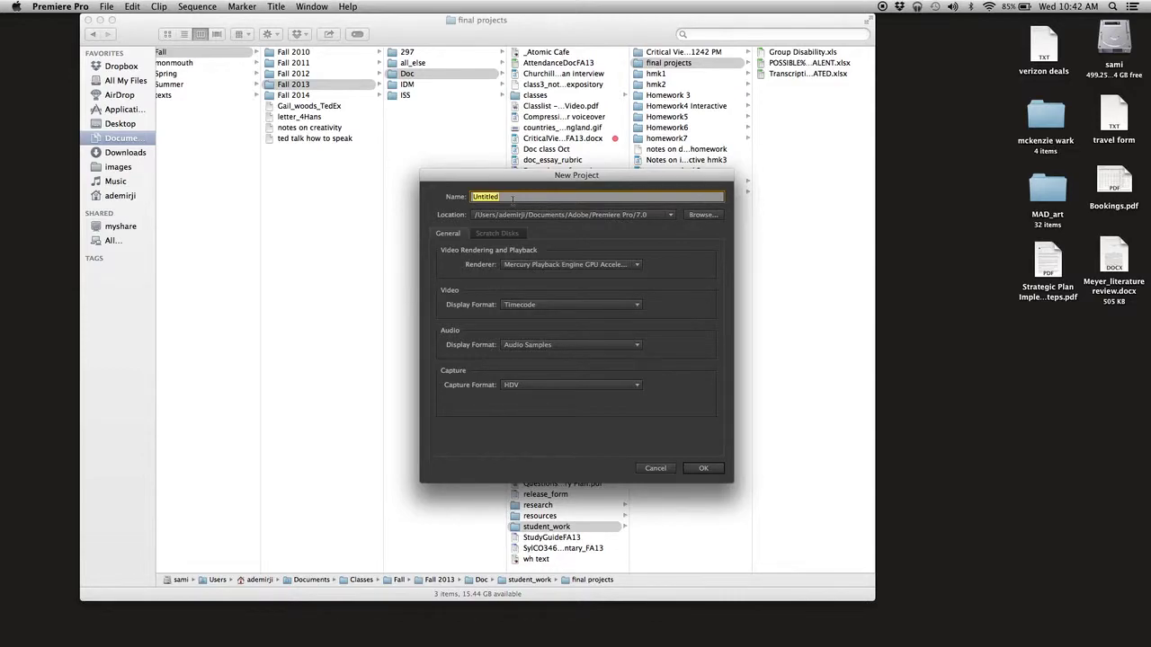
{"action": "type", "text": "c_tutorial2"}
{"action": "left_click", "coordinate": [558, 385]}
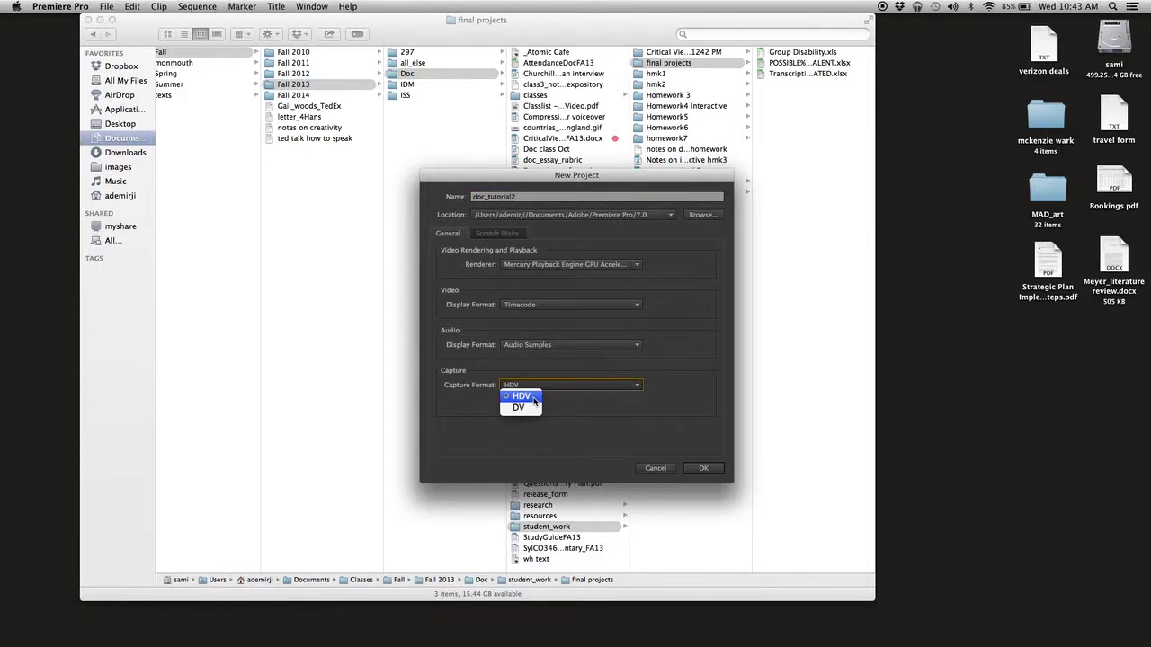
{"action": "left_click", "coordinate": [527, 397]}
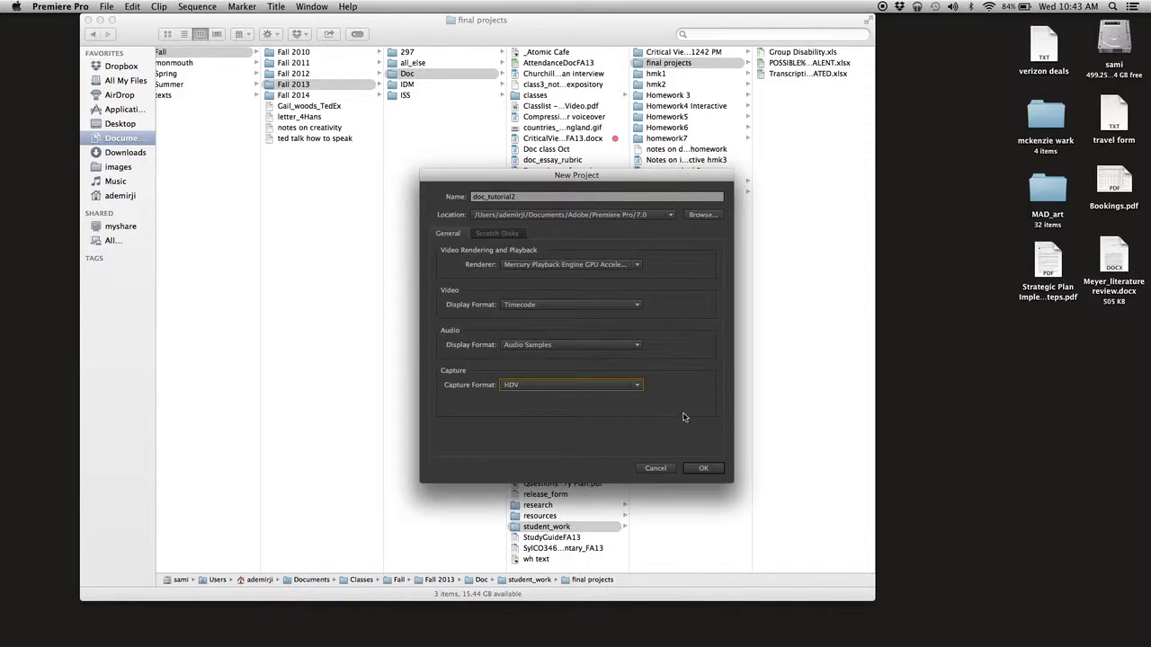
{"action": "left_click", "coordinate": [694, 470]}
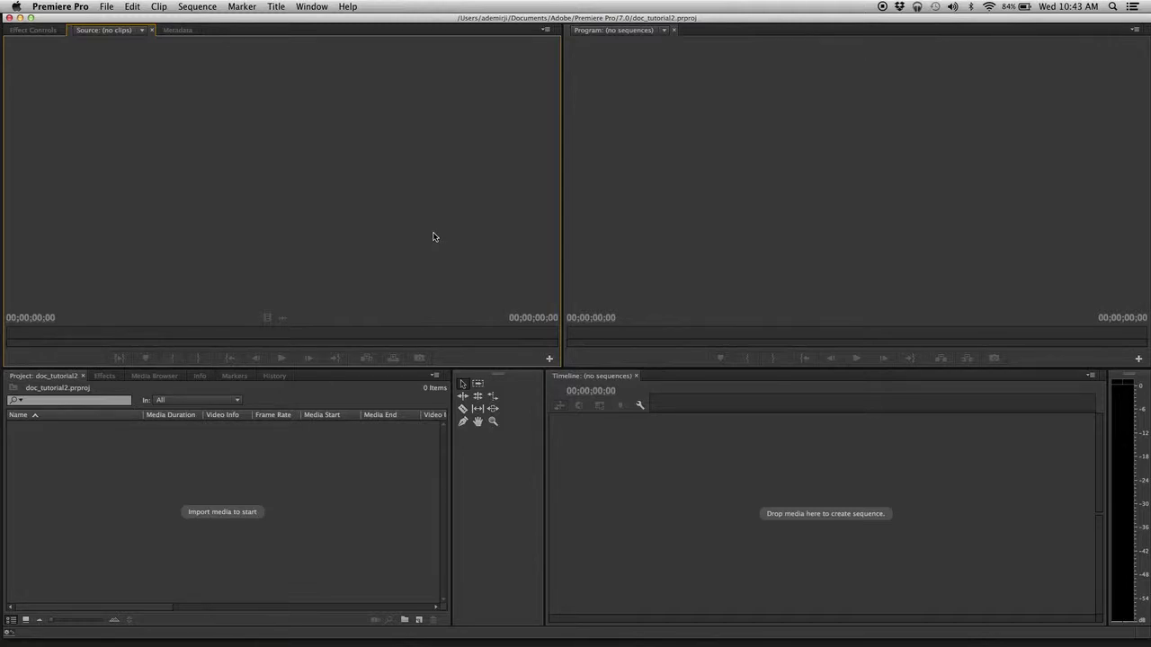
Start a media import into the empty project and browse to the Lo-Res Transcodes folder
{"action": "left_click", "coordinate": [267, 490]}
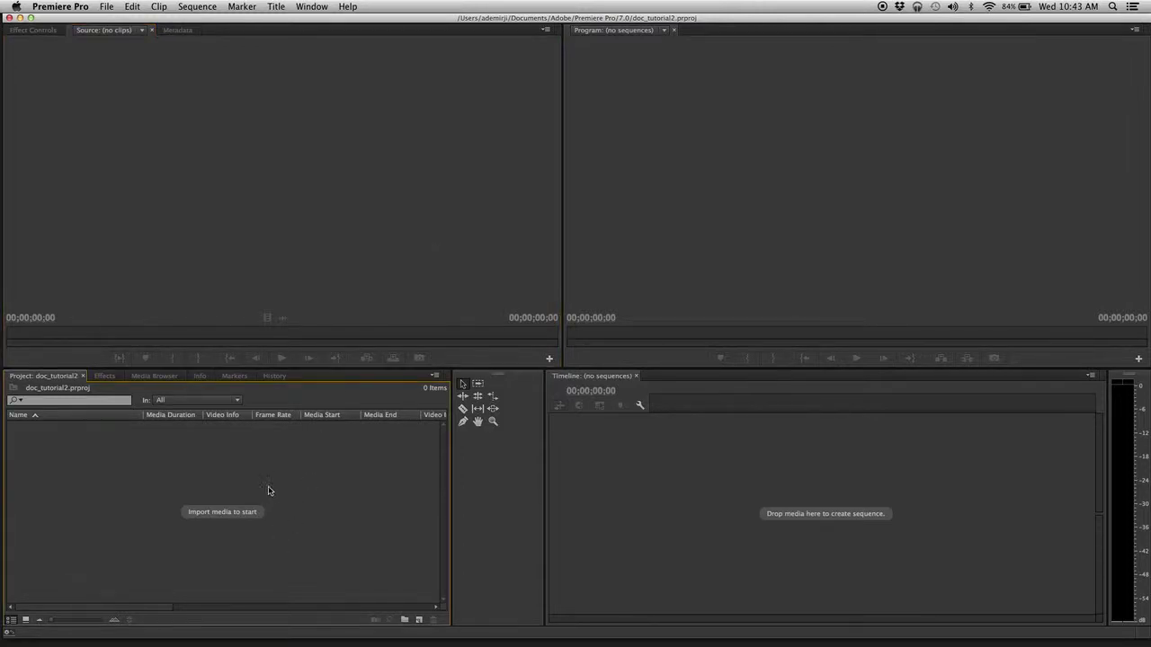
{"action": "right_click", "coordinate": [151, 465]}
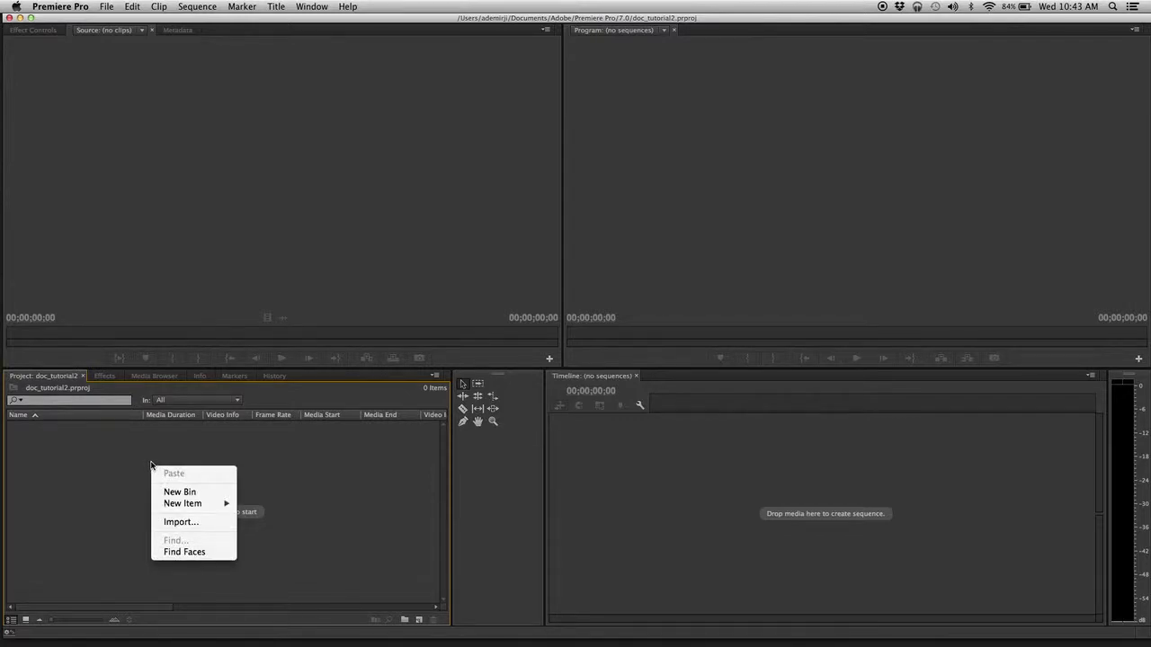
{"action": "left_click", "coordinate": [171, 523]}
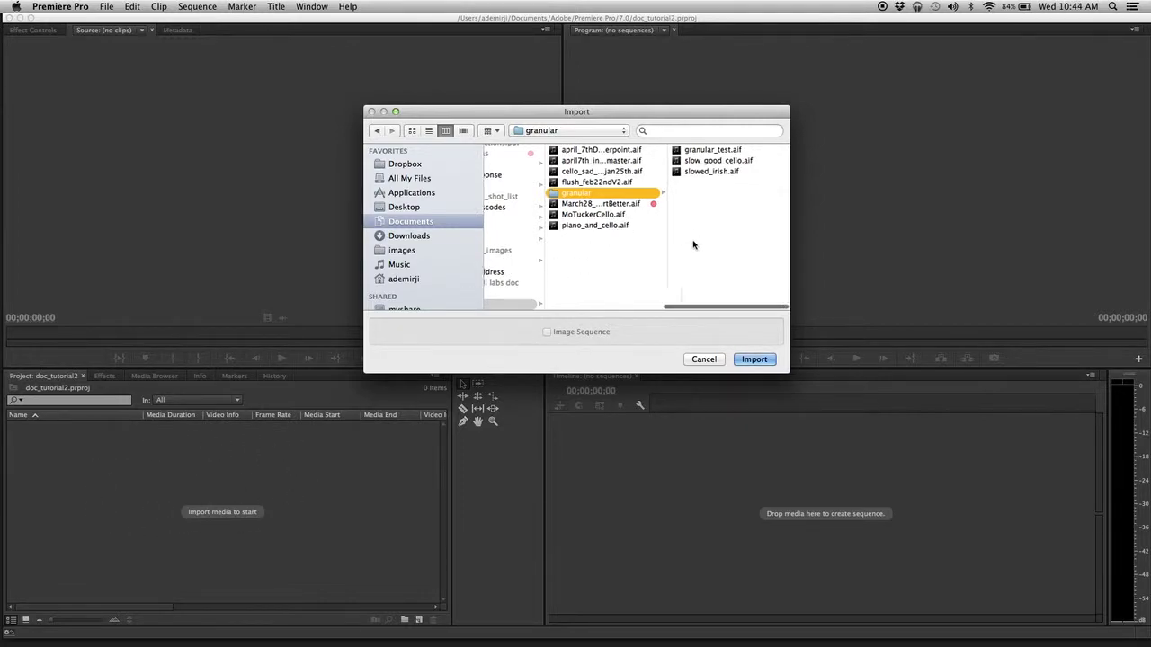
{"action": "scroll", "coordinate": [693, 244], "scroll_direction": "left", "scroll_amount": 5}
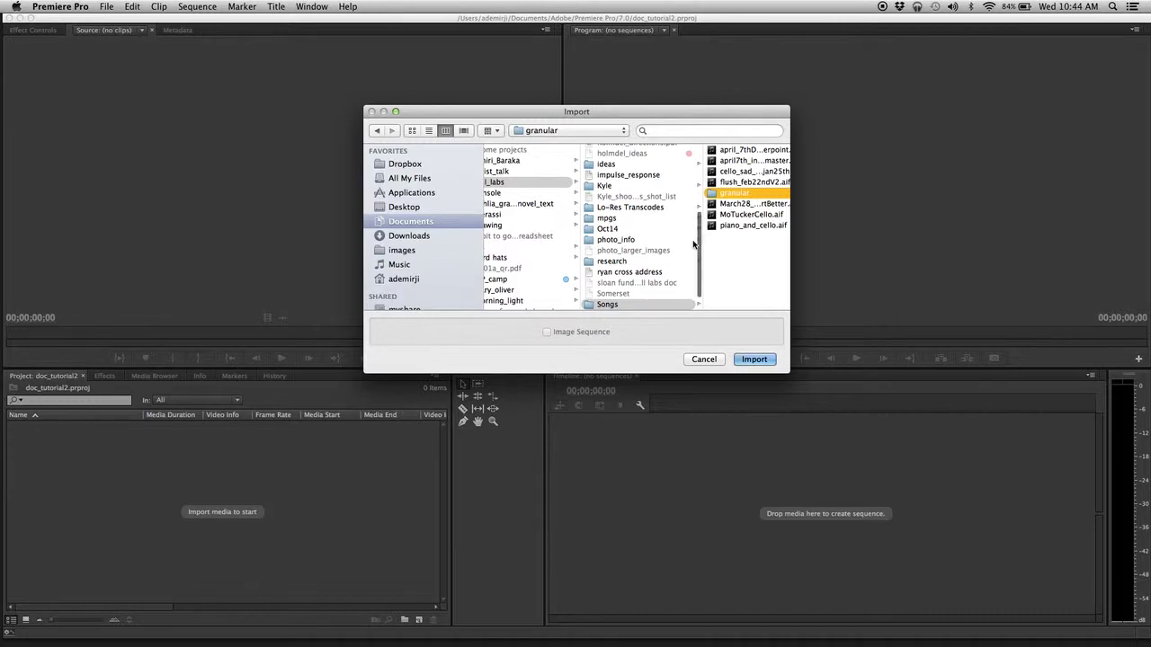
{"action": "scroll", "coordinate": [693, 244], "scroll_direction": "left", "scroll_amount": 1}
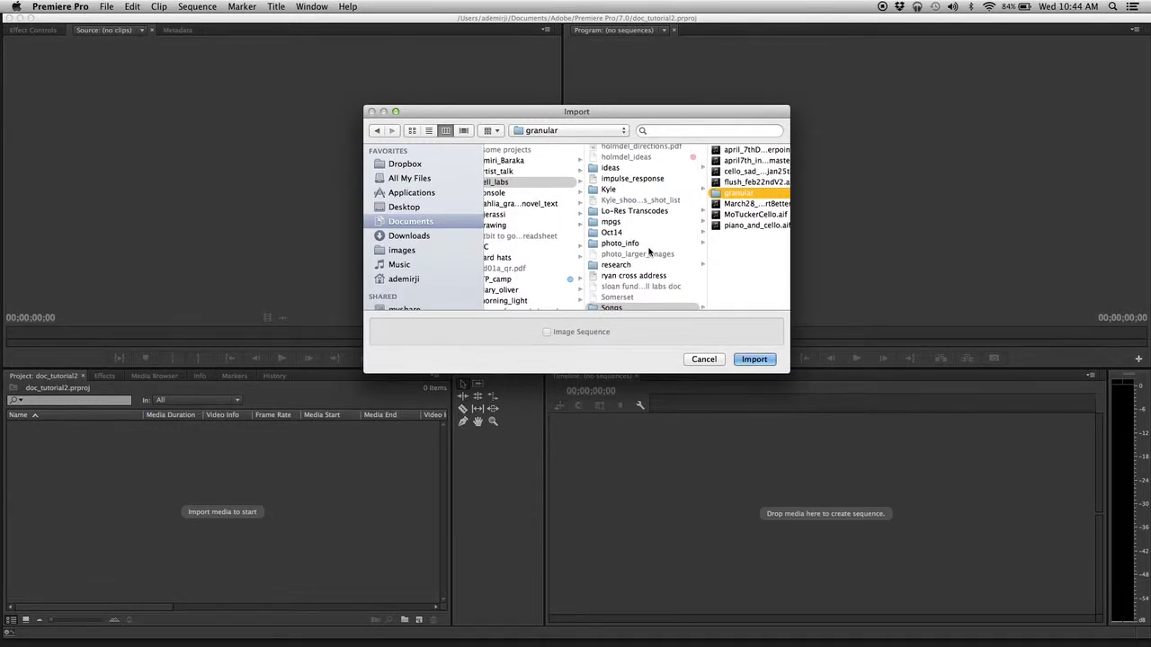
{"action": "left_click", "coordinate": [624, 212]}
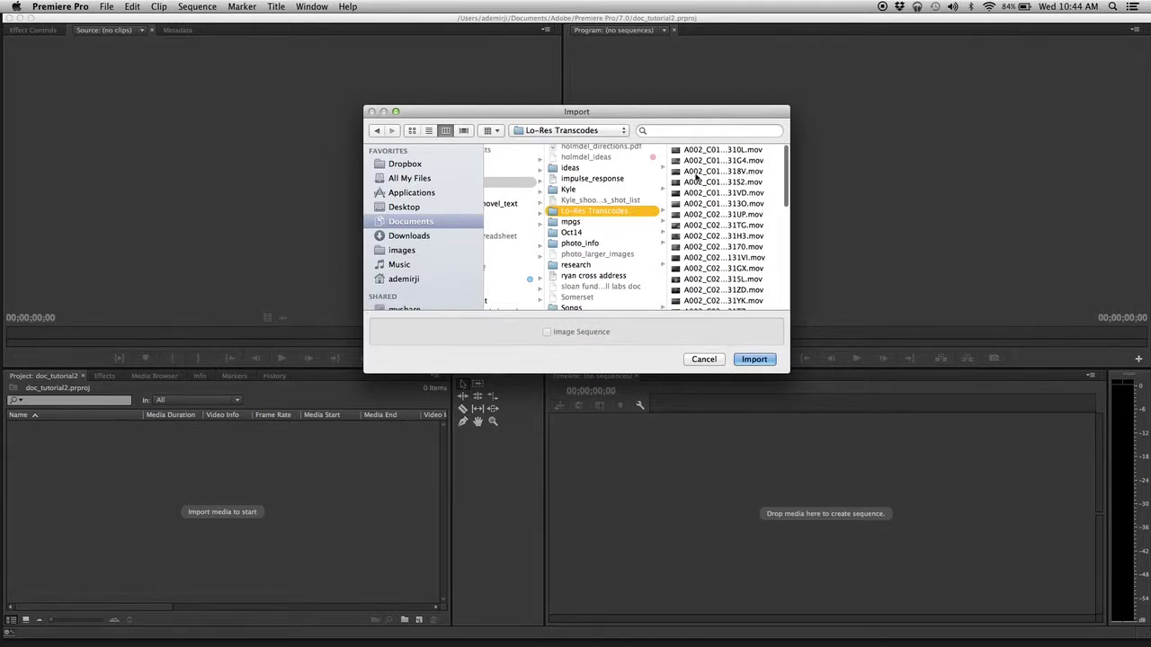
Import A002_C014_01310L.mov, dolly_in_small_lab_room.mov, floor_boards_medLab.mov, IMG_5481.JPG and MVI_5459.MOV together into the project
{"action": "left_click", "coordinate": [686, 151]}
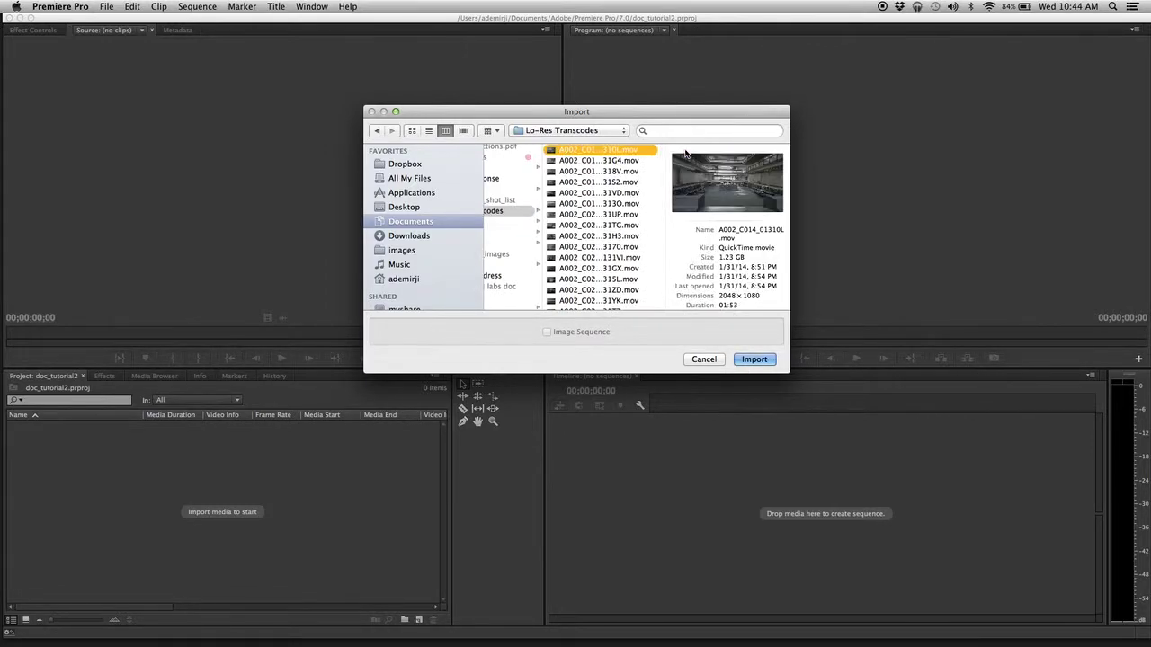
{"action": "scroll", "coordinate": [610, 205], "scroll_direction": "down", "scroll_amount": 10}
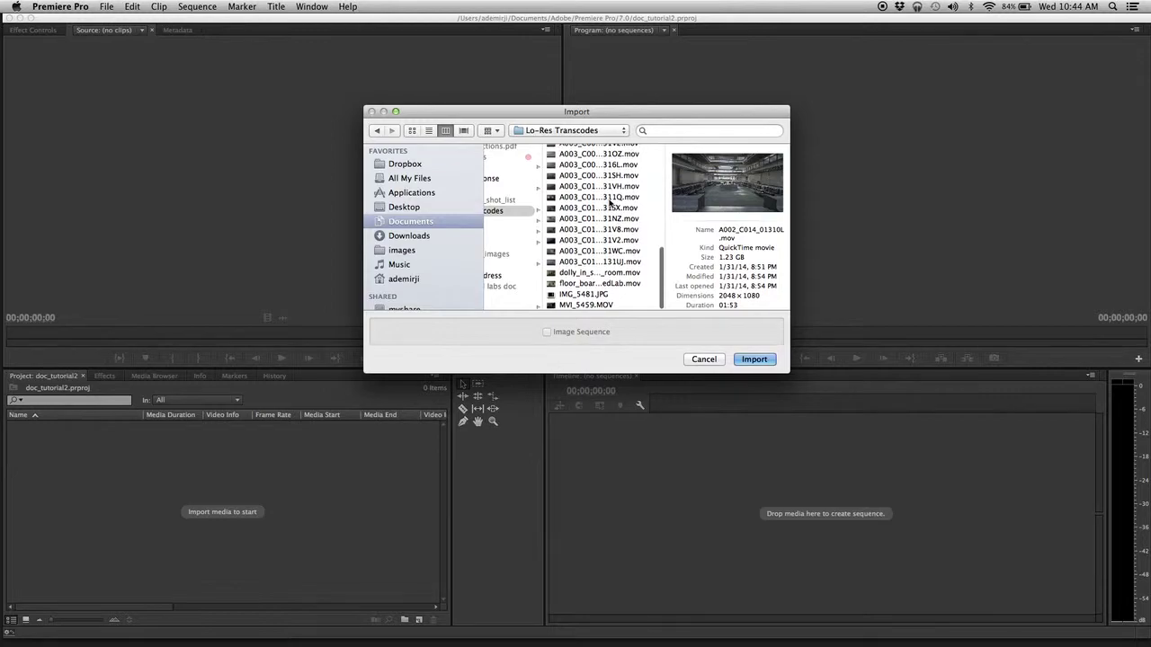
{"action": "left_click", "coordinate": [556, 306]}
{"action": "left_click", "coordinate": [552, 295], "text": "shift"}
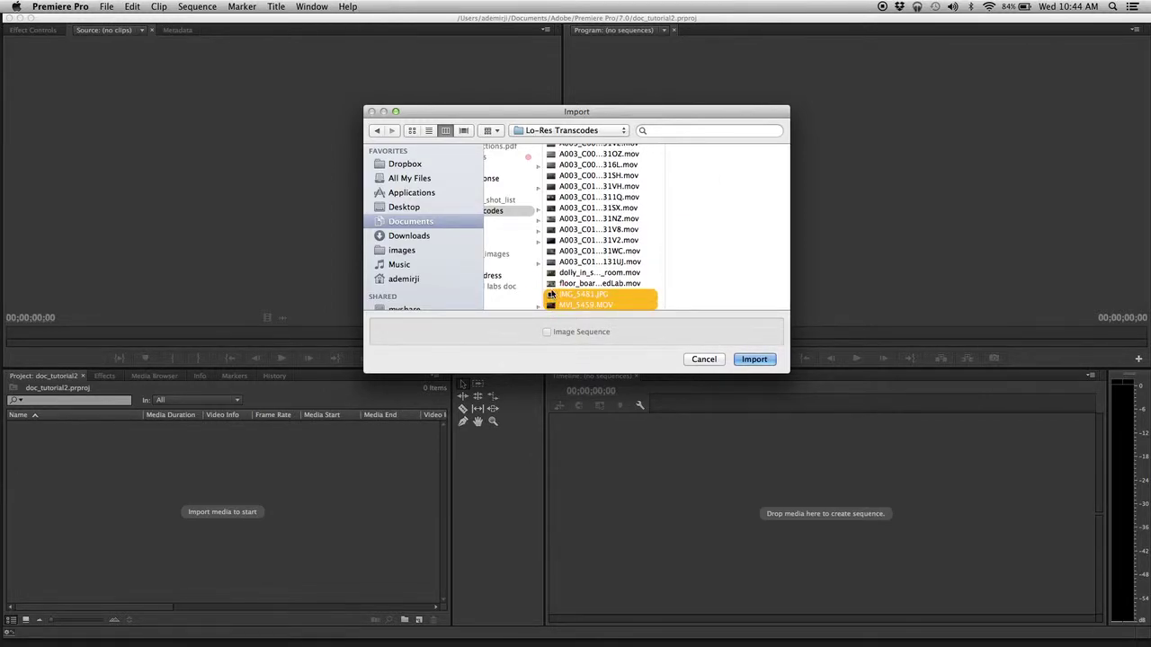
{"action": "left_click", "coordinate": [552, 284], "text": "shift"}
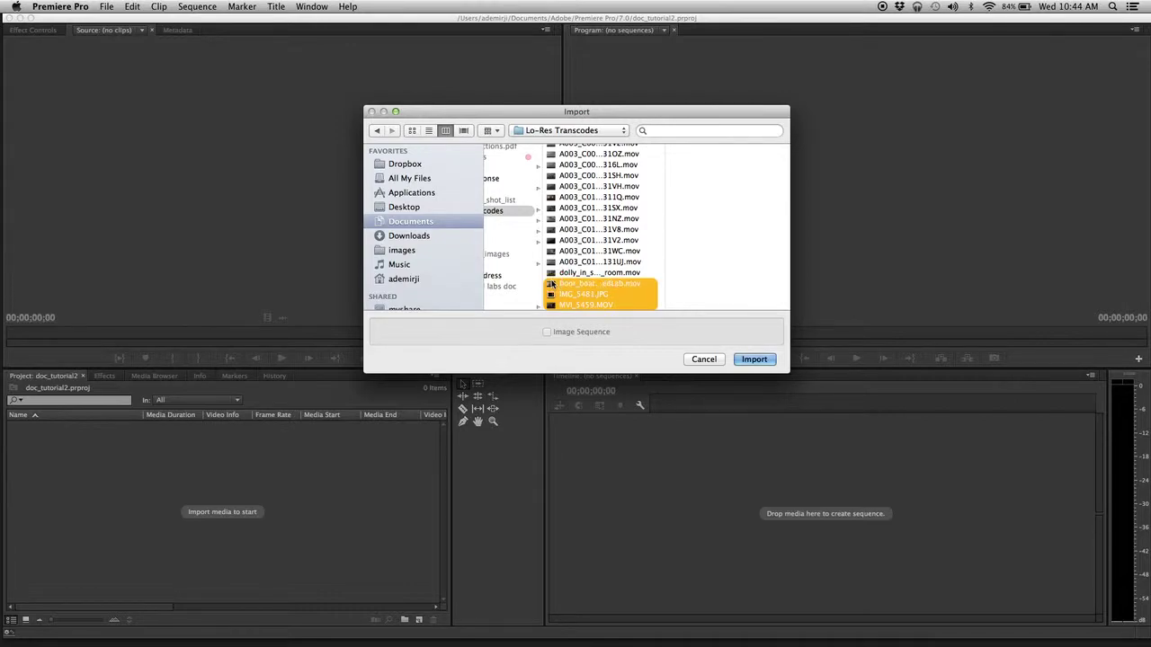
{"action": "left_click", "coordinate": [551, 273], "text": "shift"}
{"action": "scroll", "coordinate": [560, 252], "scroll_direction": "up", "scroll_amount": 10}
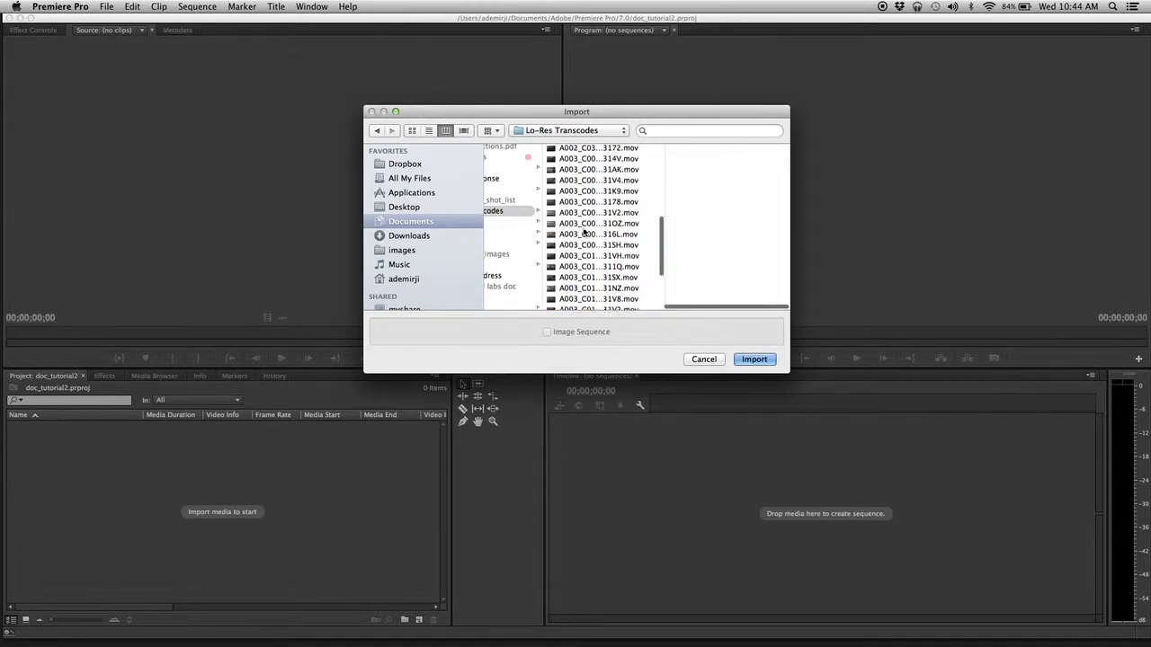
{"action": "scroll", "coordinate": [584, 232], "scroll_direction": "down", "scroll_amount": 3}
{"action": "scroll", "coordinate": [585, 232], "scroll_direction": "down", "scroll_amount": 8}
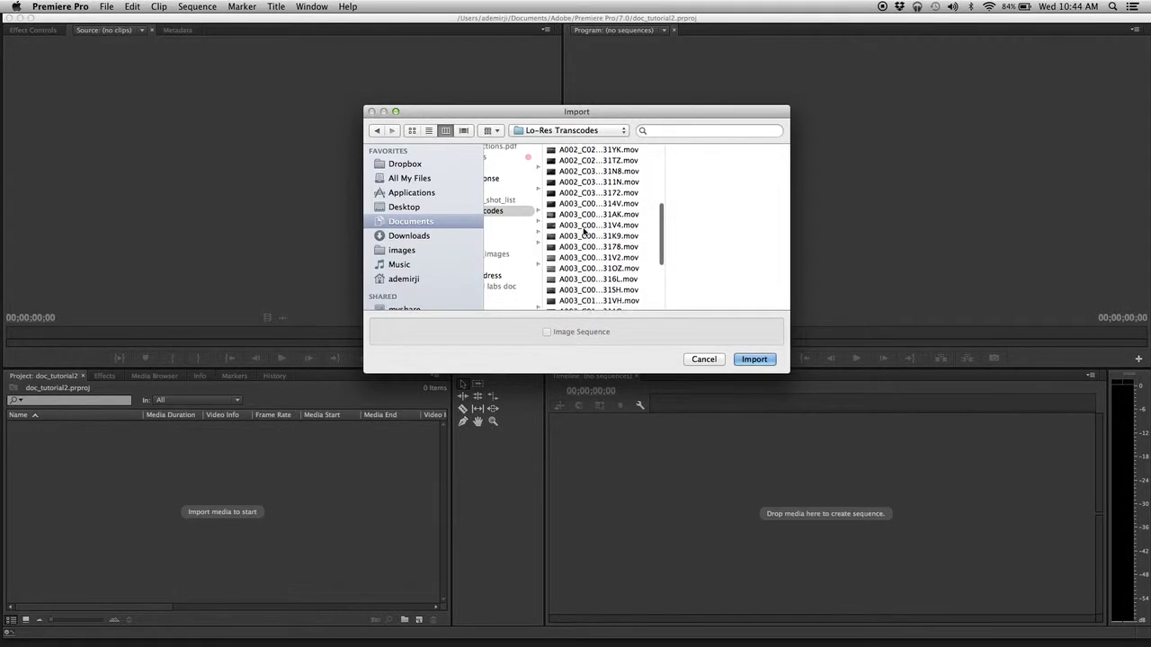
{"action": "left_click", "coordinate": [760, 361]}
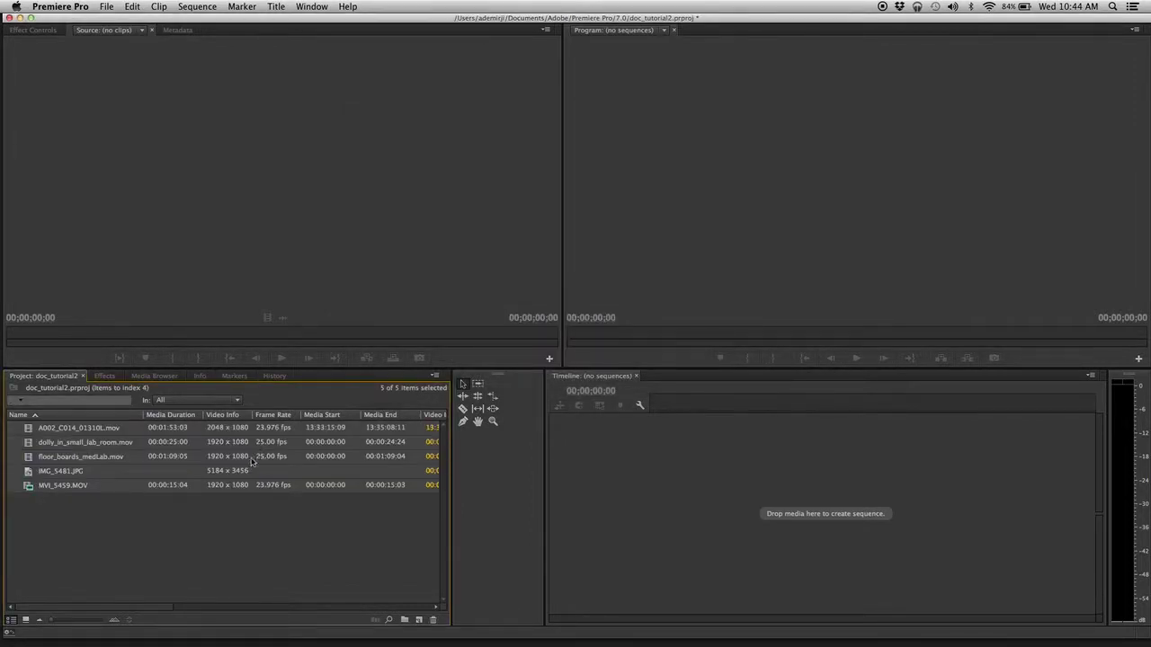
{"action": "left_click", "coordinate": [171, 525]}
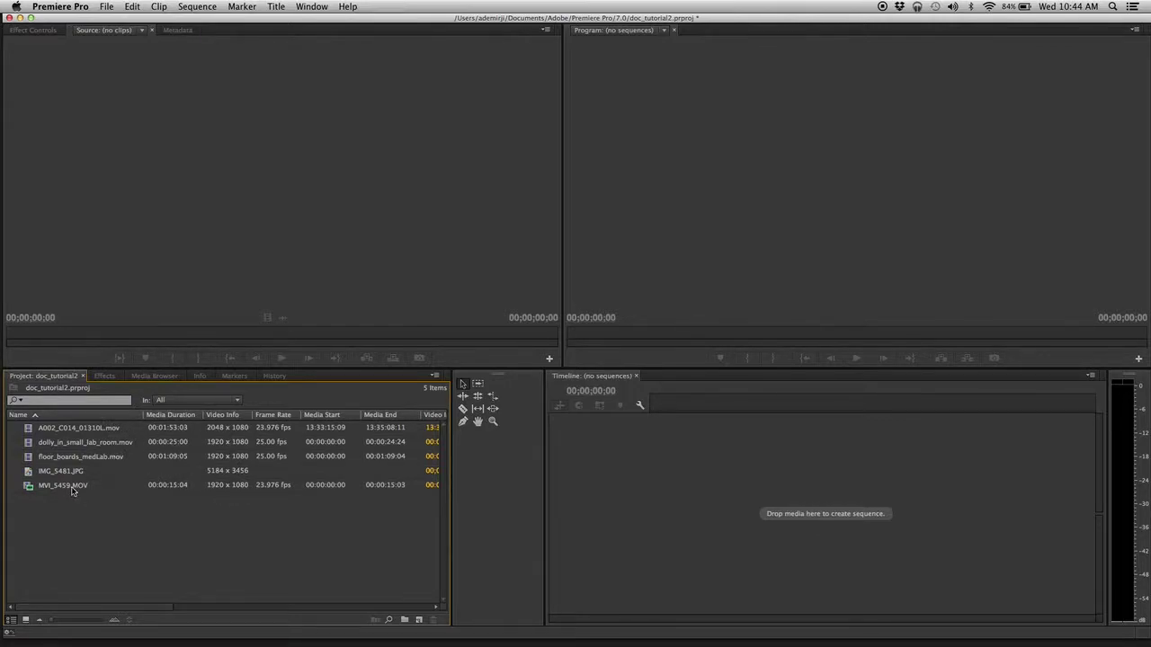
Import the audio file slow_good_cello.aif from the granular folder inside Songs
{"action": "left_click", "coordinate": [95, 514]}
{"action": "right_click", "coordinate": [97, 518]}
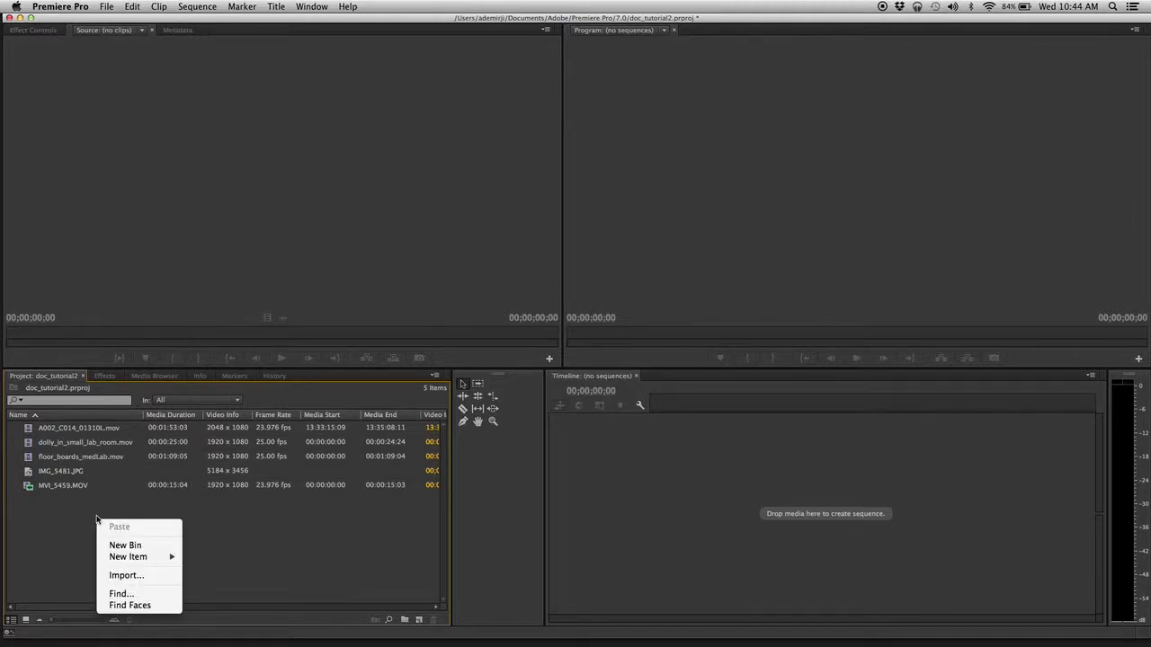
{"action": "mouse_move", "coordinate": [127, 561]}
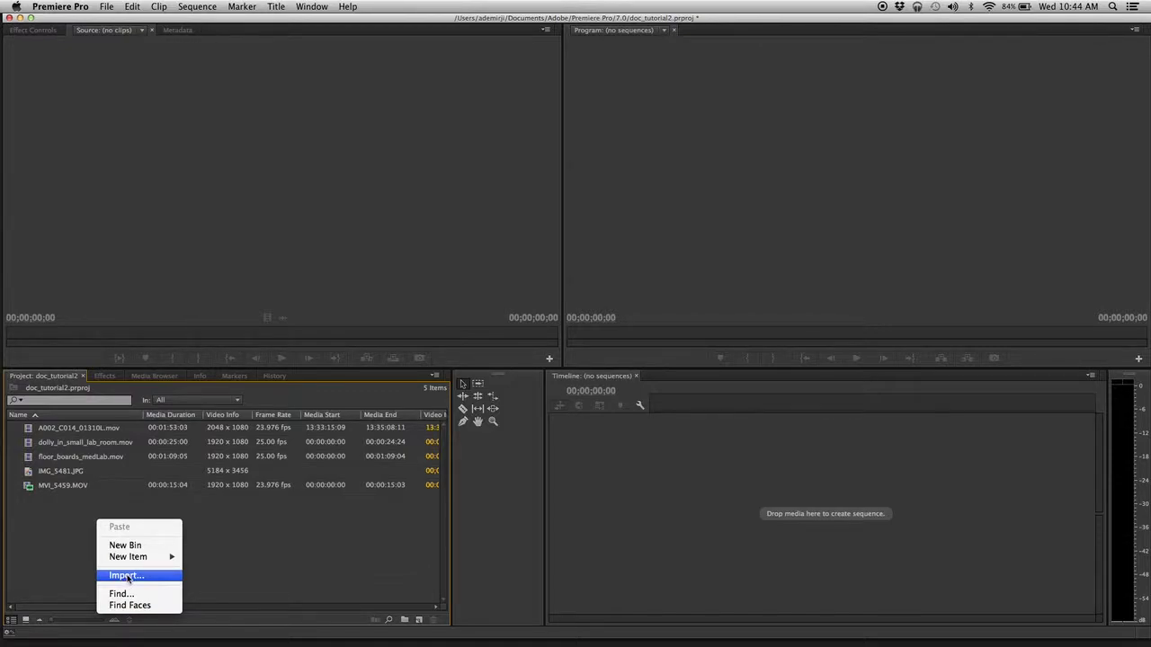
{"action": "left_click", "coordinate": [127, 577]}
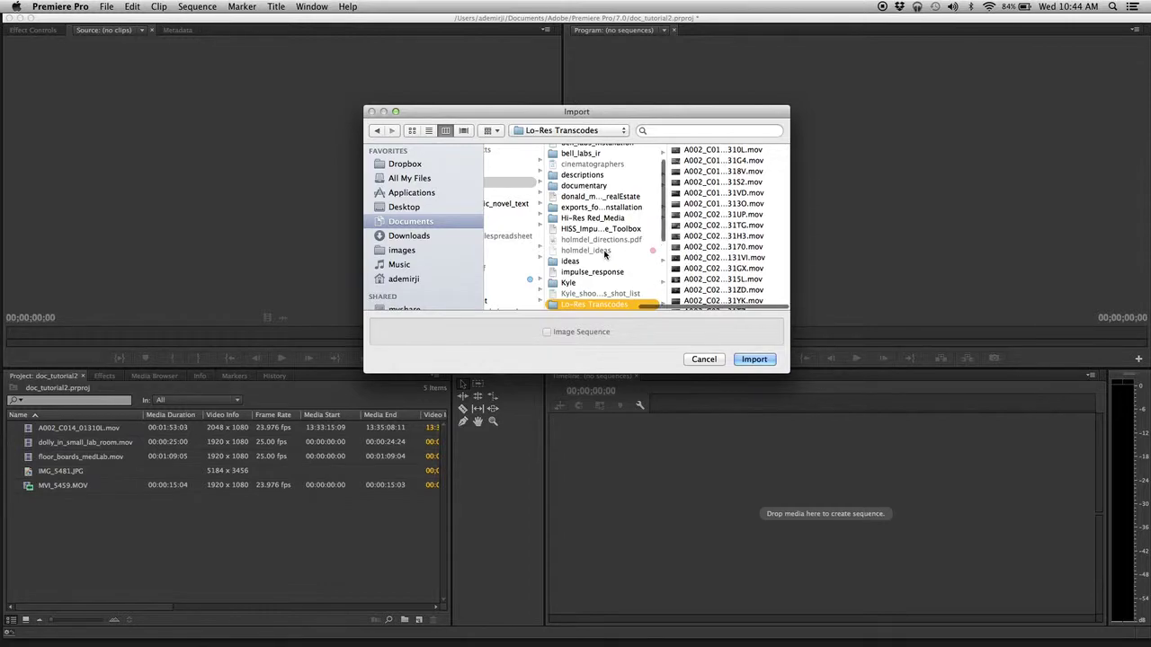
{"action": "scroll", "coordinate": [604, 256], "scroll_direction": "down", "scroll_amount": 1}
{"action": "scroll", "coordinate": [604, 257], "scroll_direction": "down", "scroll_amount": 5}
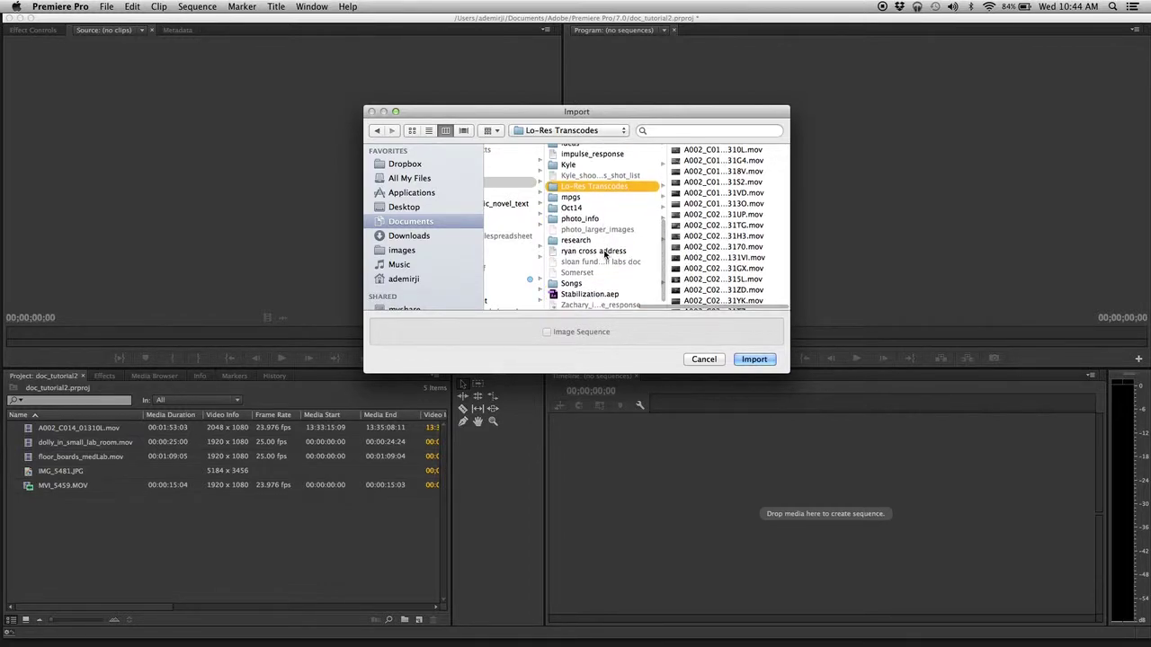
{"action": "scroll", "coordinate": [604, 256], "scroll_direction": "down", "scroll_amount": 2}
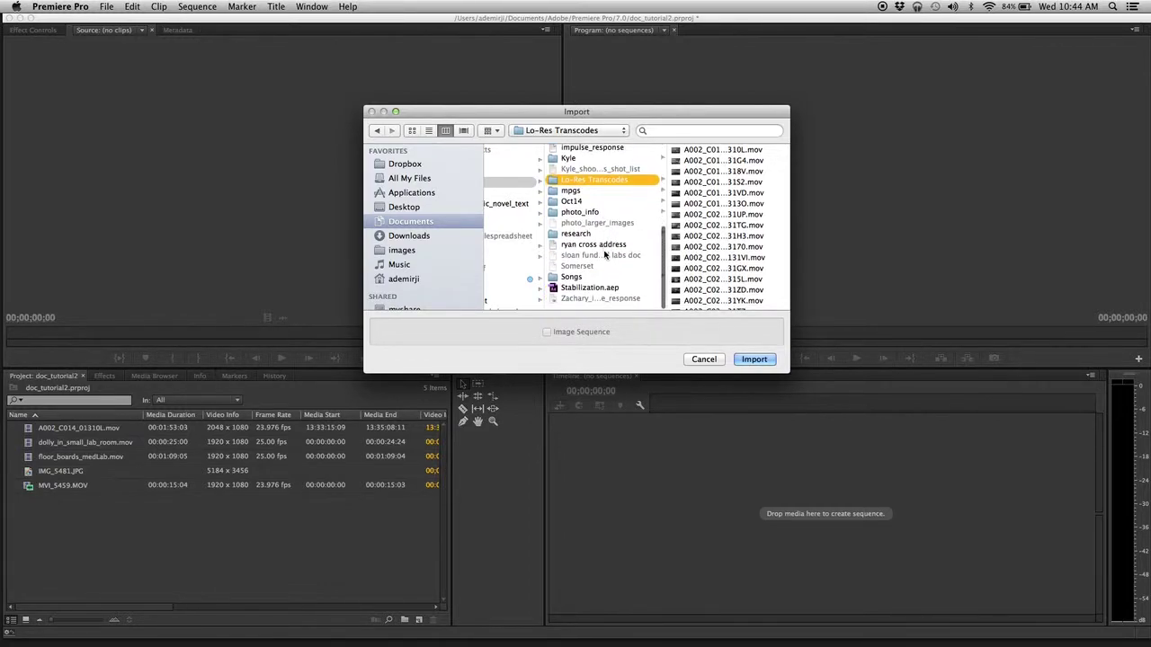
{"action": "left_click", "coordinate": [577, 283]}
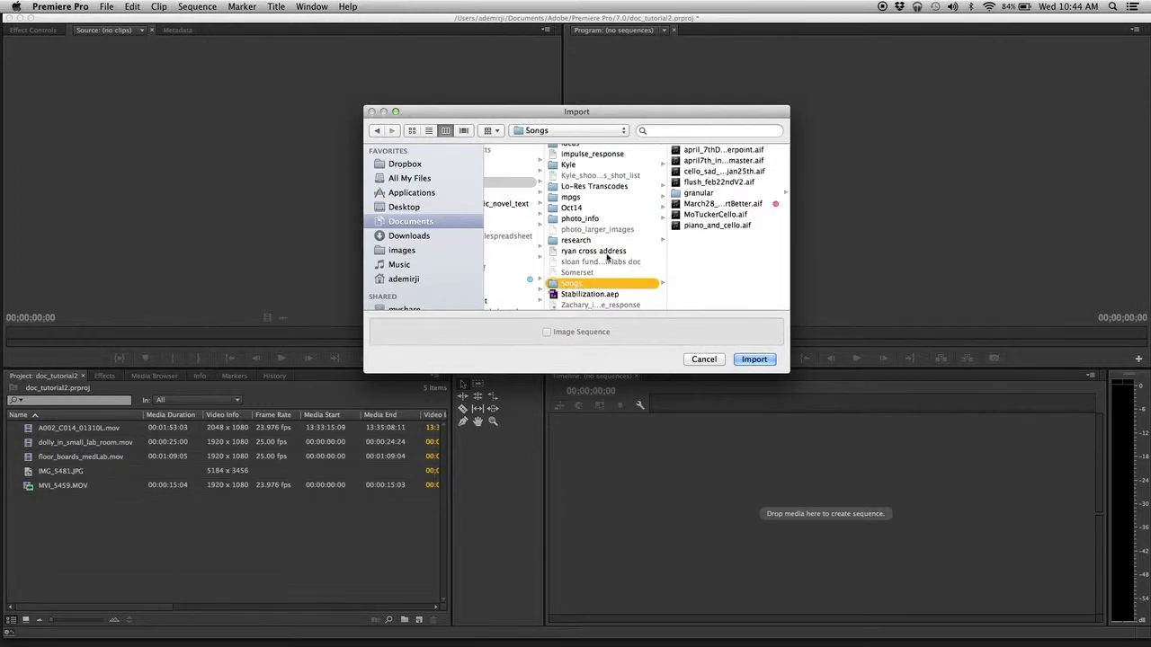
{"action": "left_click", "coordinate": [699, 193]}
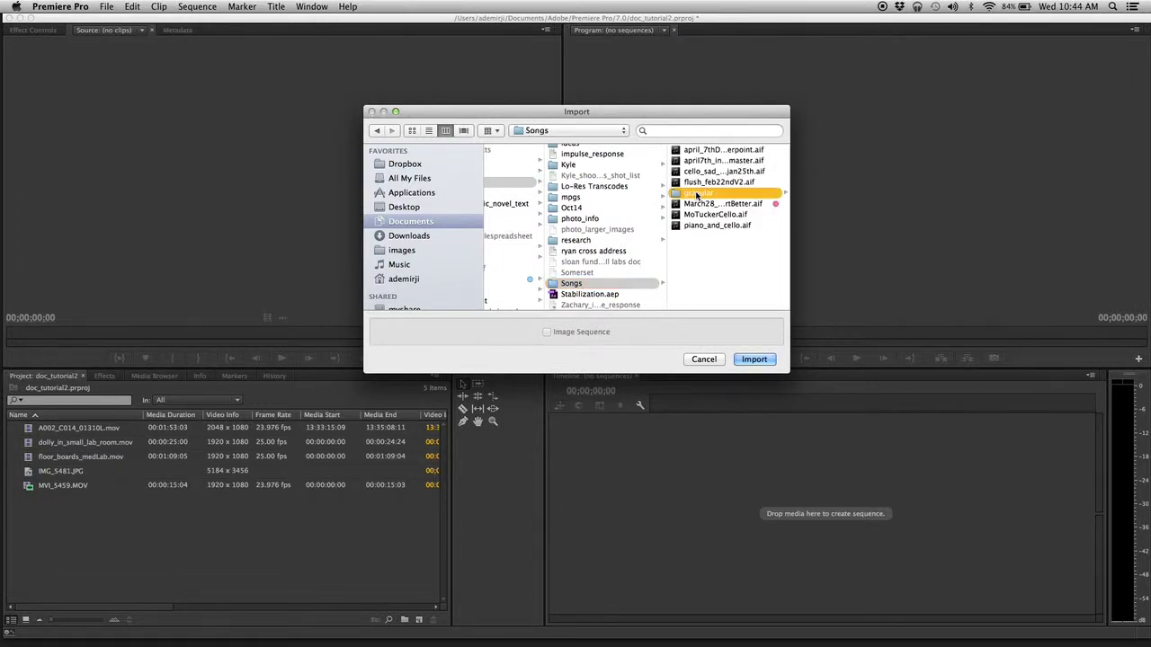
{"action": "left_click", "coordinate": [710, 161]}
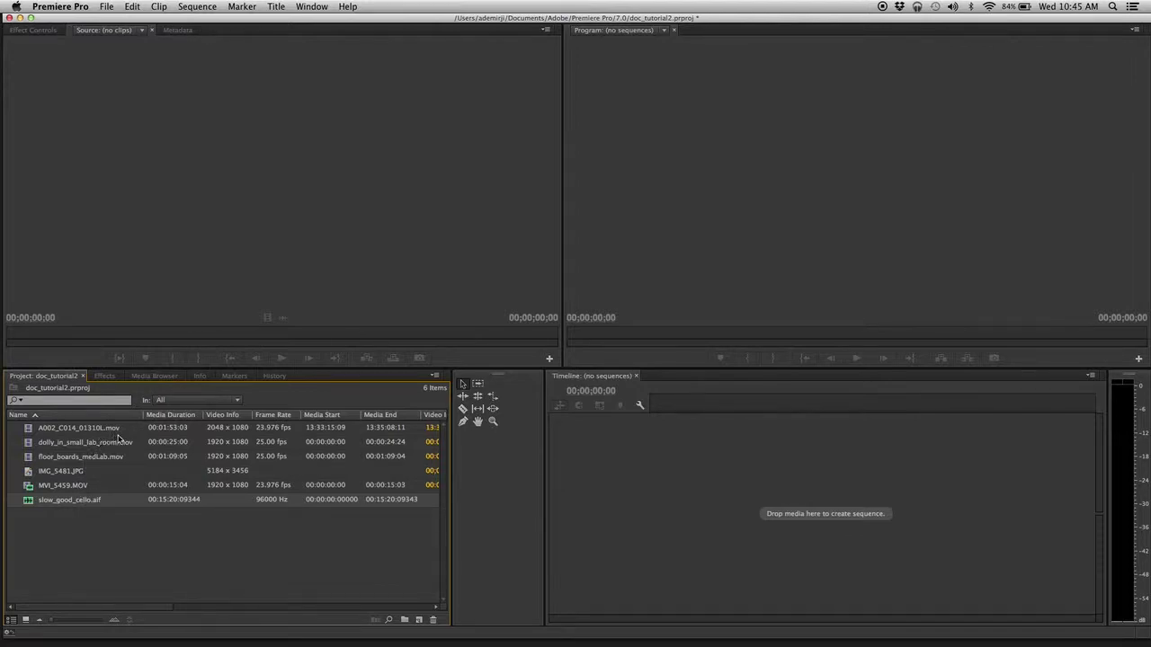
{"action": "left_click", "coordinate": [106, 546]}
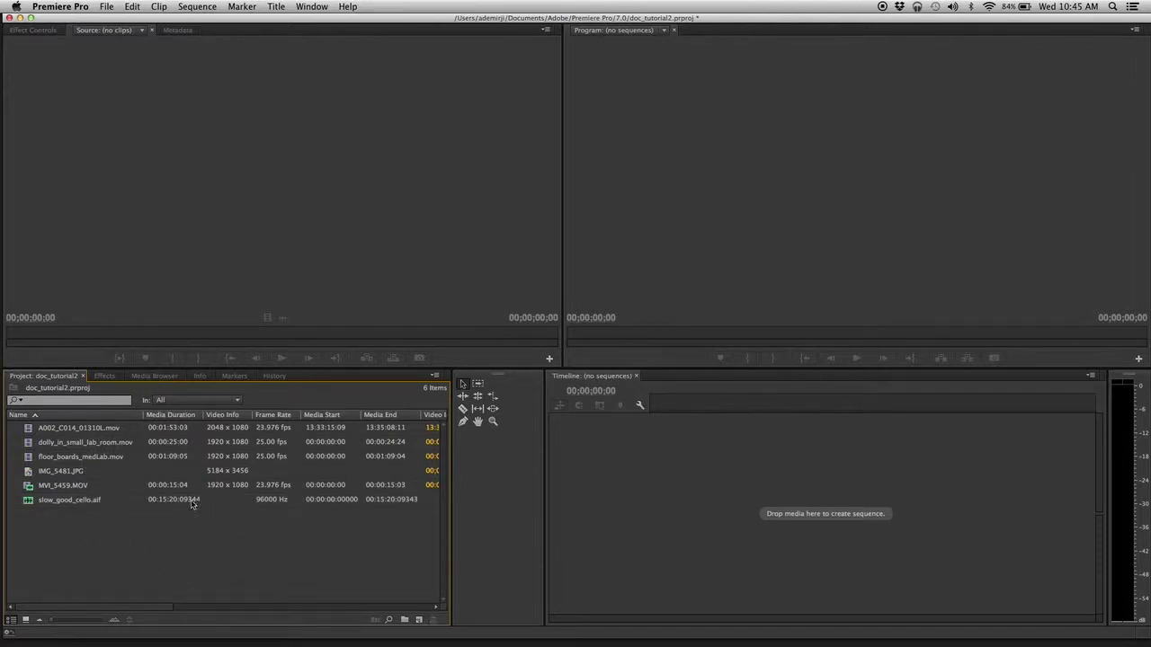
Create a new bin named interviews at the top level of the project
{"action": "right_click", "coordinate": [96, 539]}
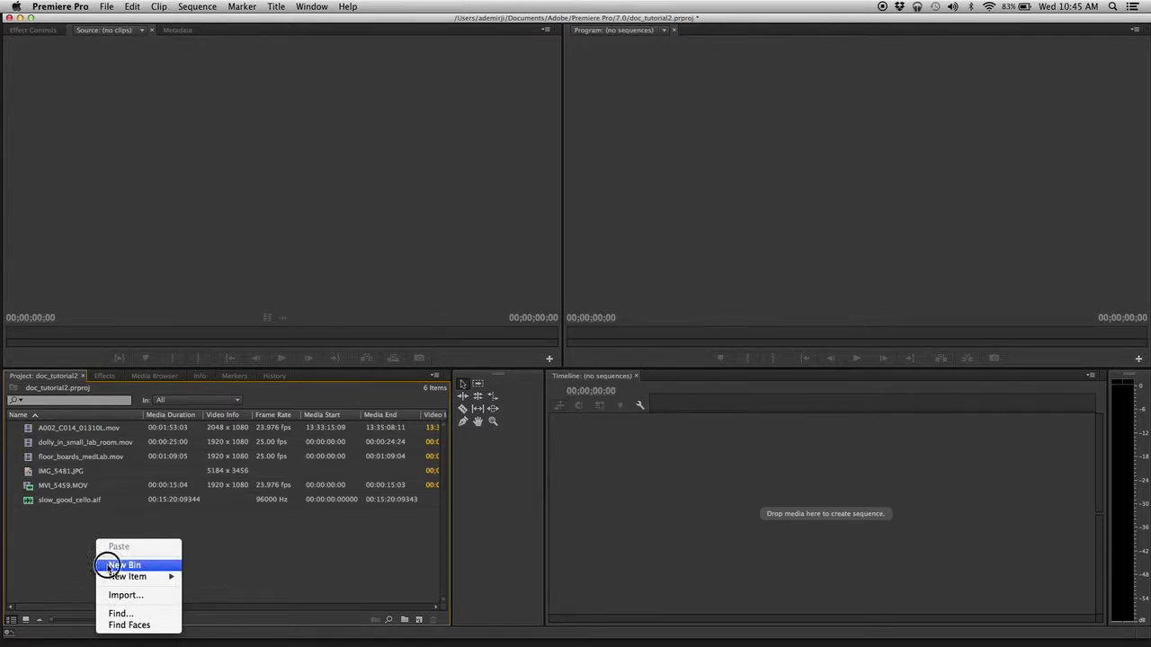
{"action": "left_click", "coordinate": [108, 566]}
{"action": "type", "text": "Viterview"}
{"action": "key", "text": "Tab"}
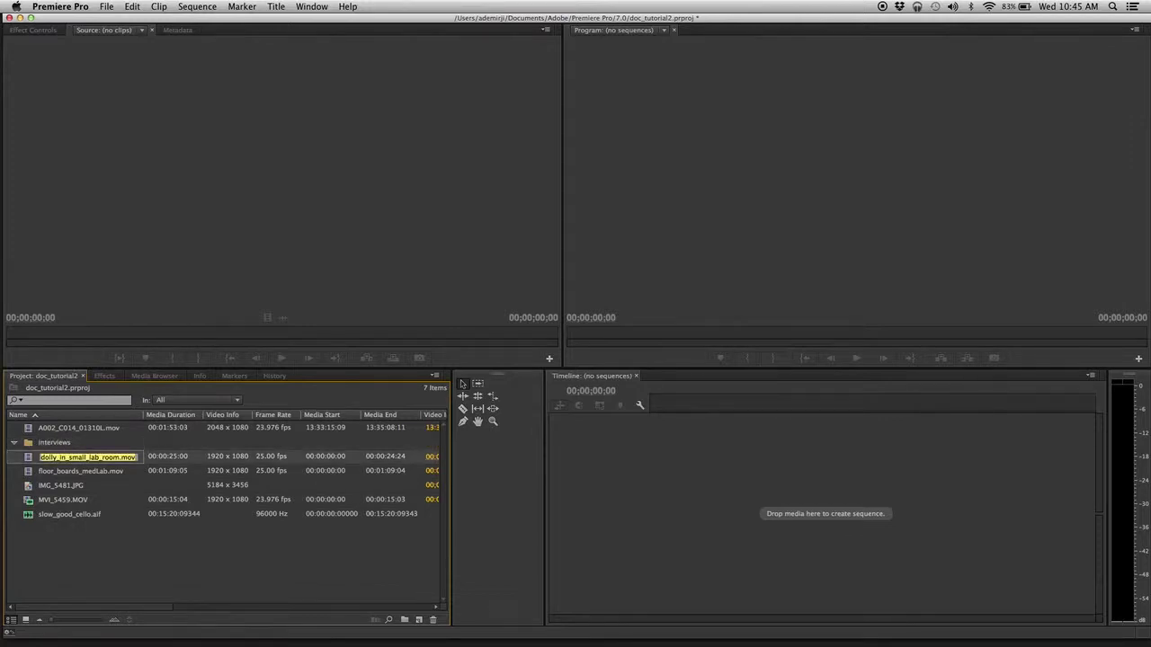
{"action": "left_click", "coordinate": [77, 542]}
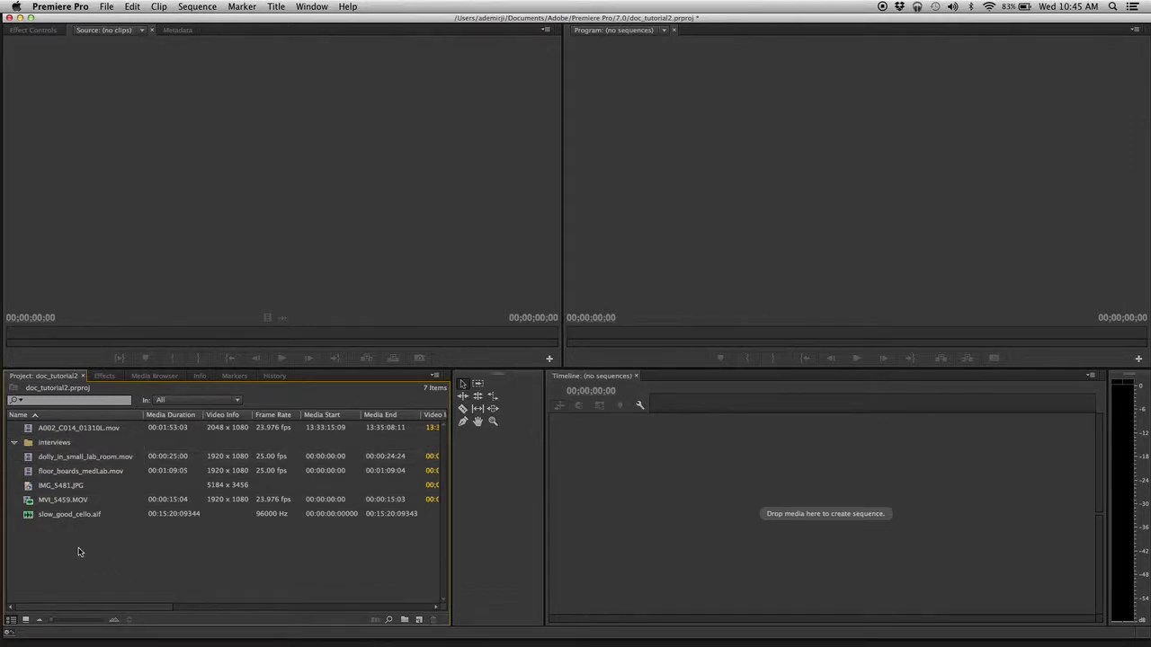
Create a second top-level bin named b_roll in the project
{"action": "right_click", "coordinate": [77, 548]}
{"action": "left_click", "coordinate": [95, 580]}
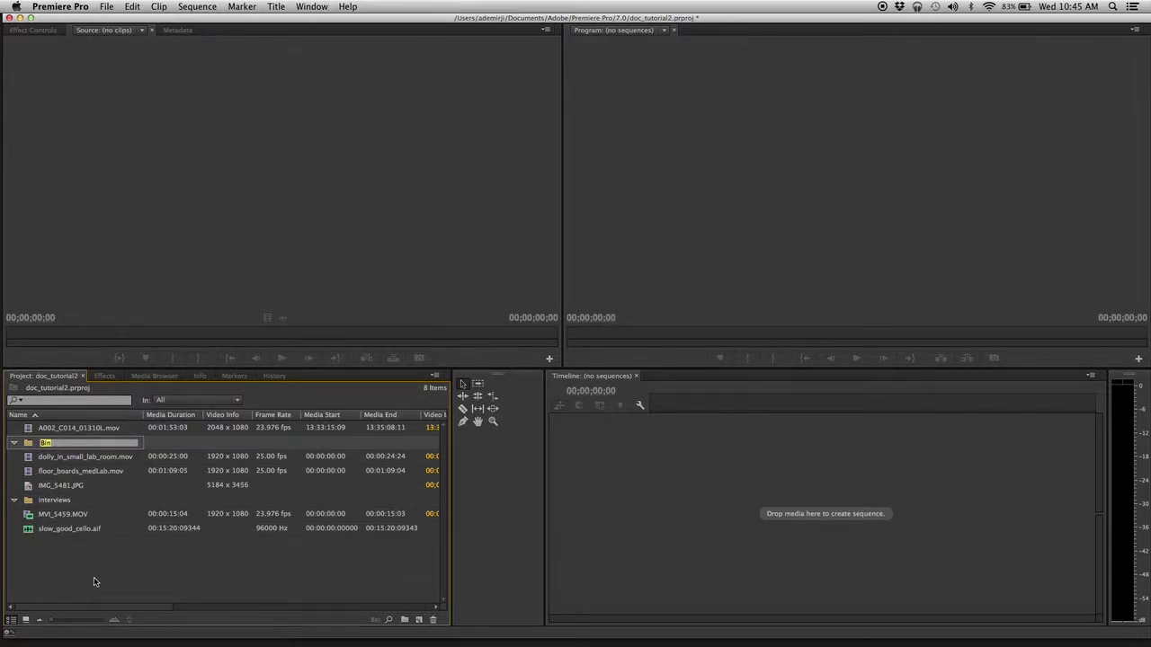
{"action": "type", "text": "b_roll"}
{"action": "key", "text": "Tab"}
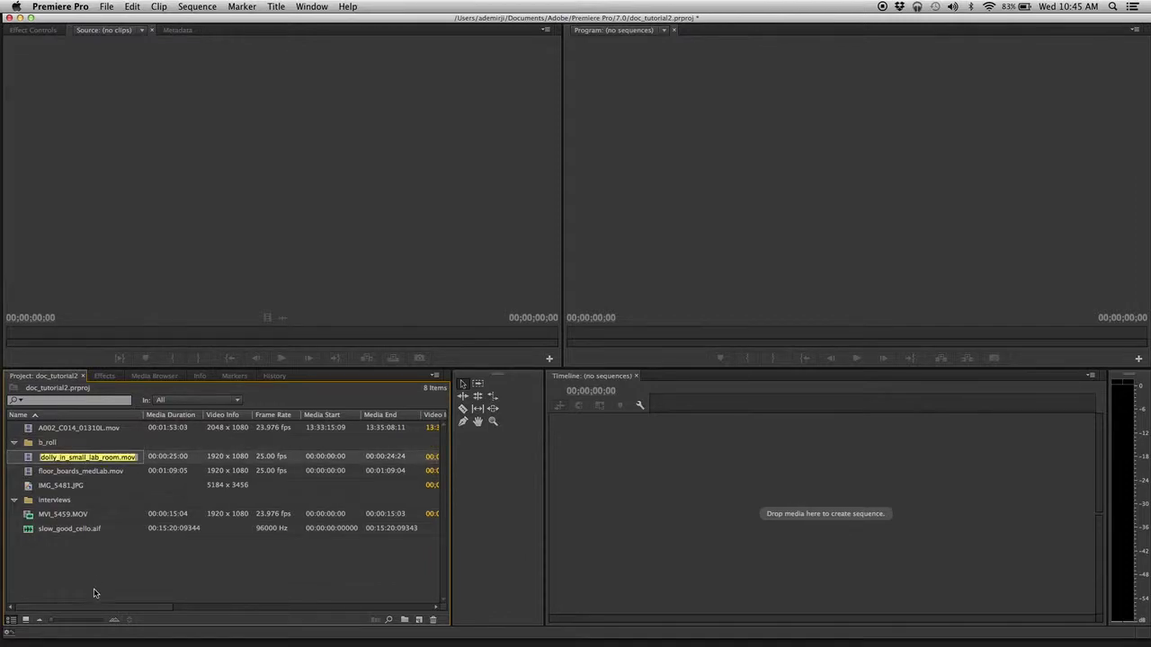
{"action": "left_click", "coordinate": [64, 578]}
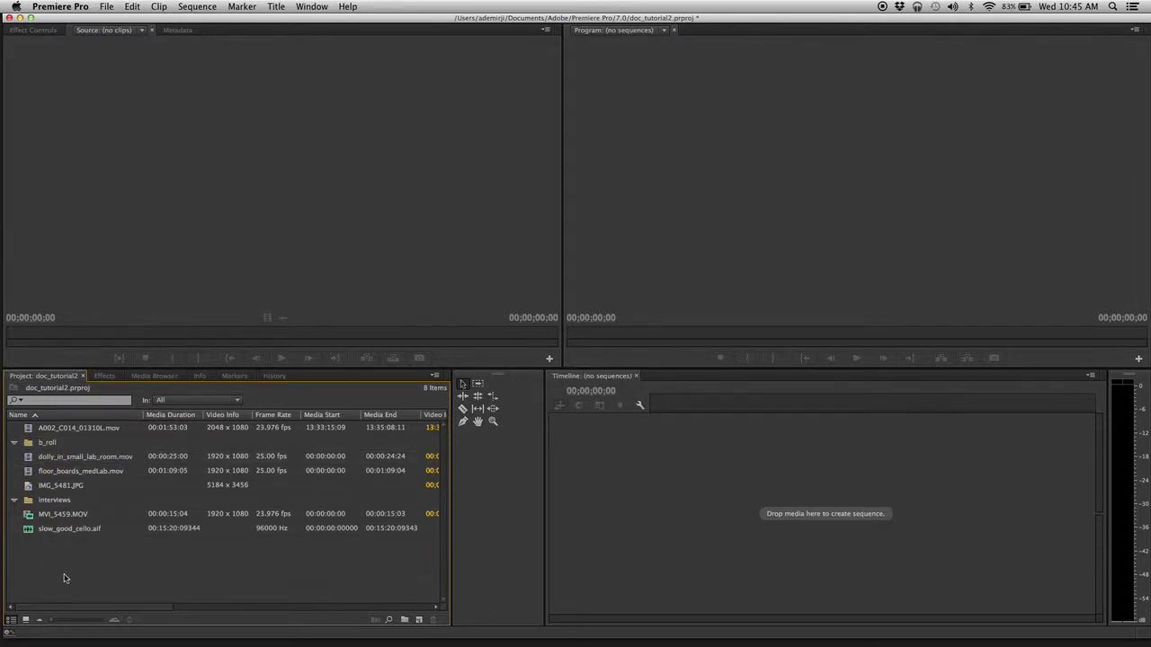
Create a new top-level bin named music in the project
{"action": "right_click", "coordinate": [64, 578]}
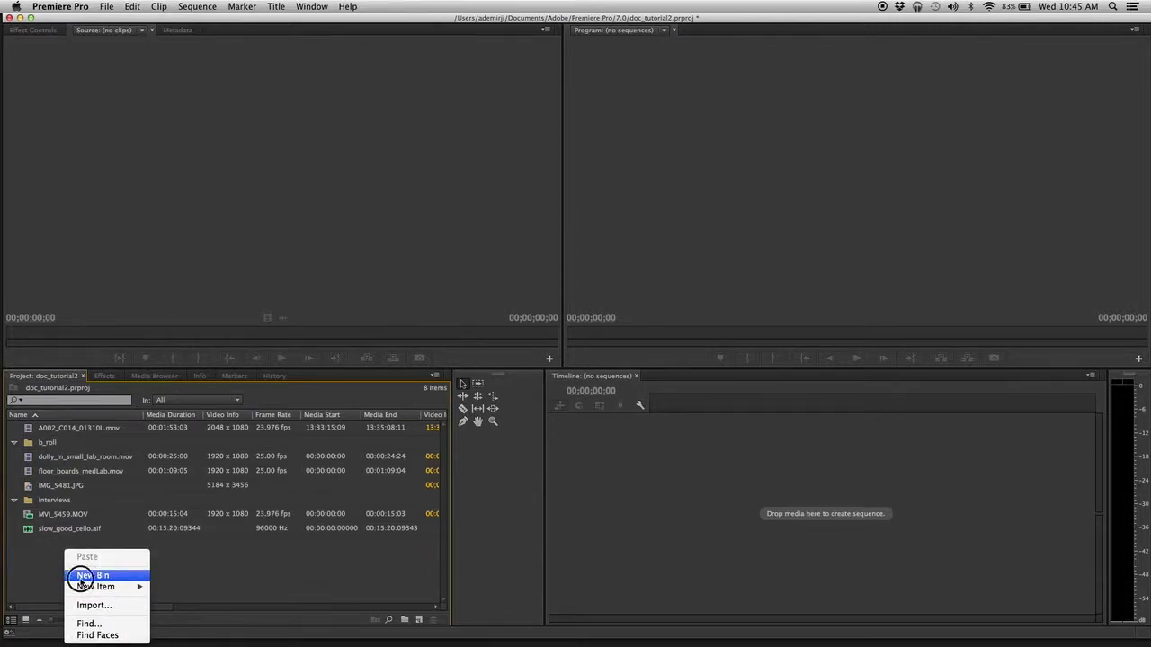
{"action": "left_click", "coordinate": [84, 578]}
{"action": "type", "text": "music"}
{"action": "key", "text": "Return"}
{"action": "left_click", "coordinate": [68, 581]}
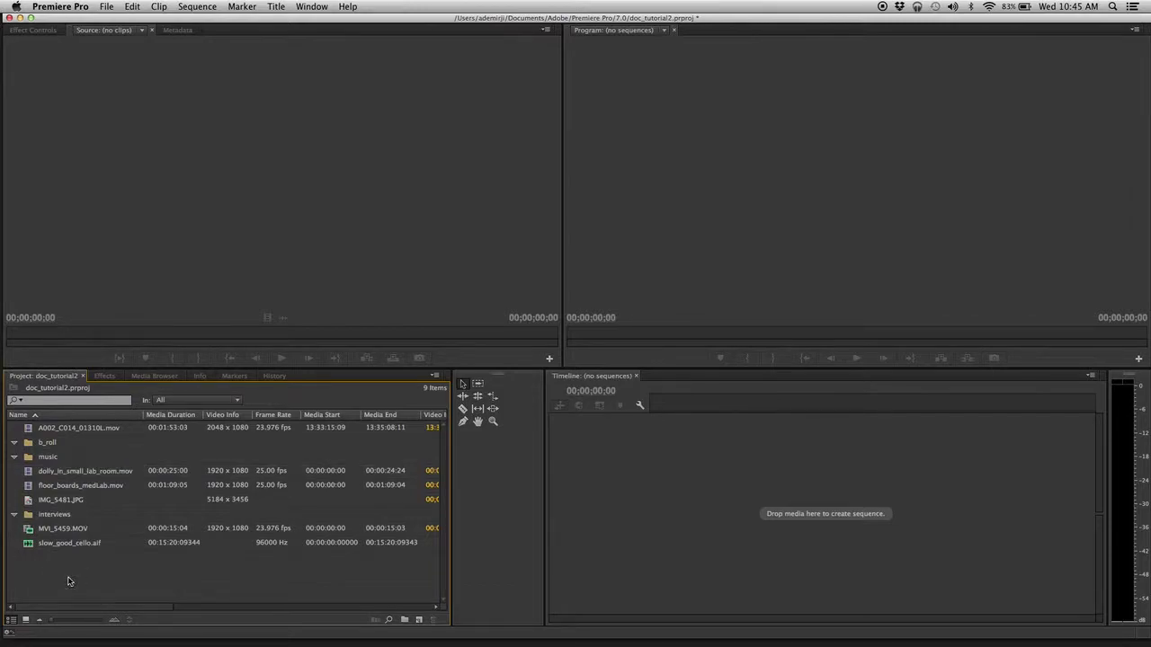
Create another top-level bin named images in the project
{"action": "right_click", "coordinate": [68, 581]}
{"action": "left_click", "coordinate": [92, 577]}
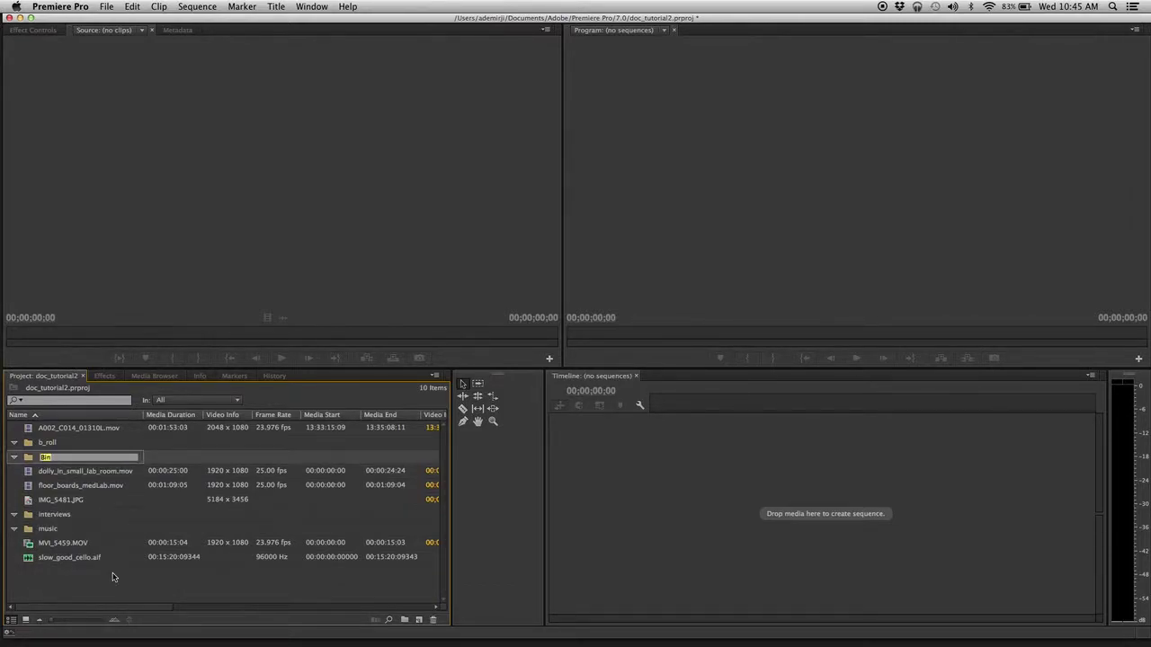
{"action": "type", "text": "images"}
{"action": "key", "text": "Return"}
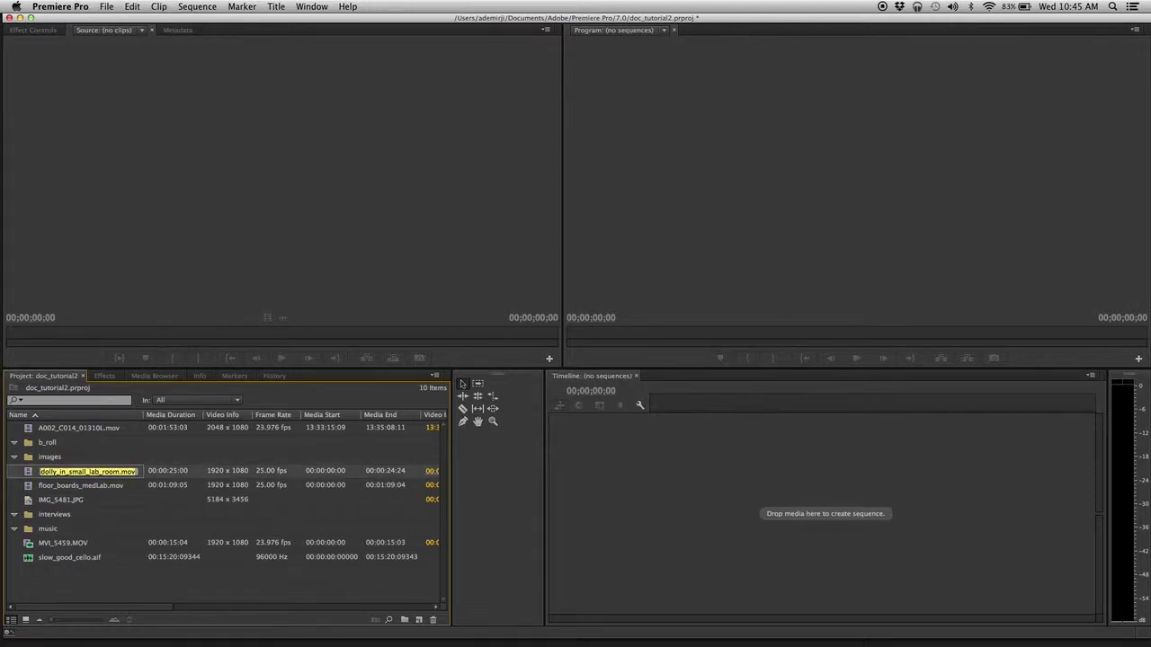
{"action": "left_click", "coordinate": [91, 580]}
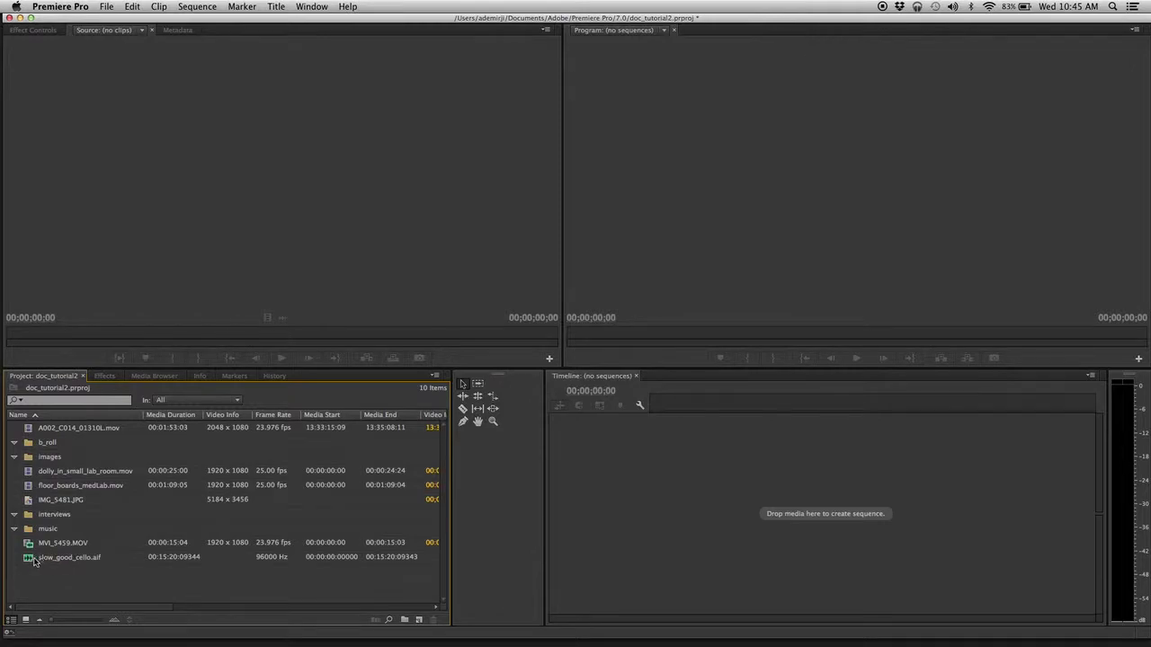
Move slow_good_cello.aif into the music bin and MVI_5459.MOV into the interviews bin
{"action": "left_click_drag", "start_coordinate": [26, 559], "coordinate": [27, 531]}
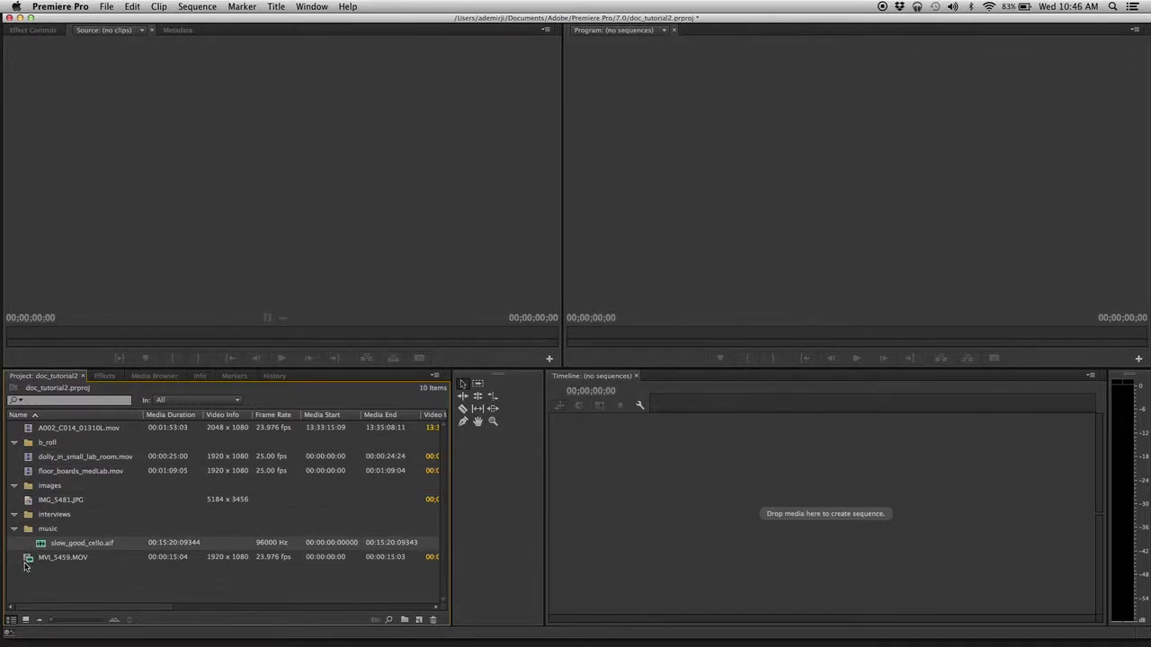
{"action": "left_click_drag", "start_coordinate": [28, 559], "coordinate": [33, 519]}
Move A002_C014_01310L.mov, dolly_in_small_lab_room.mov and floor_boards_medLab.mov into the b_roll bin, and IMG_5481.JPG into the images bin
{"action": "left_click", "coordinate": [33, 473]}
{"action": "left_click", "coordinate": [29, 459], "text": "shift"}
{"action": "mouse_move", "coordinate": [29, 460]}
{"action": "left_mouse_down"}
{"action": "mouse_move", "coordinate": [27, 429]}
{"action": "mouse_move", "coordinate": [31, 442]}
{"action": "left_mouse_up"}
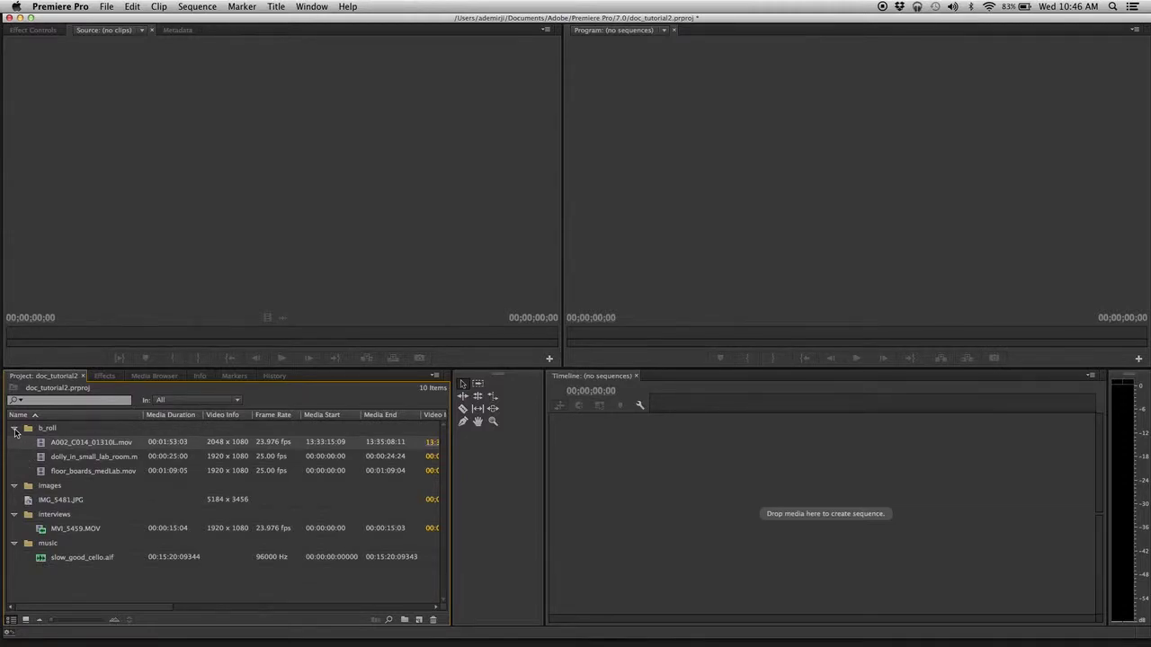
{"action": "left_click_drag", "start_coordinate": [33, 502], "coordinate": [28, 491]}
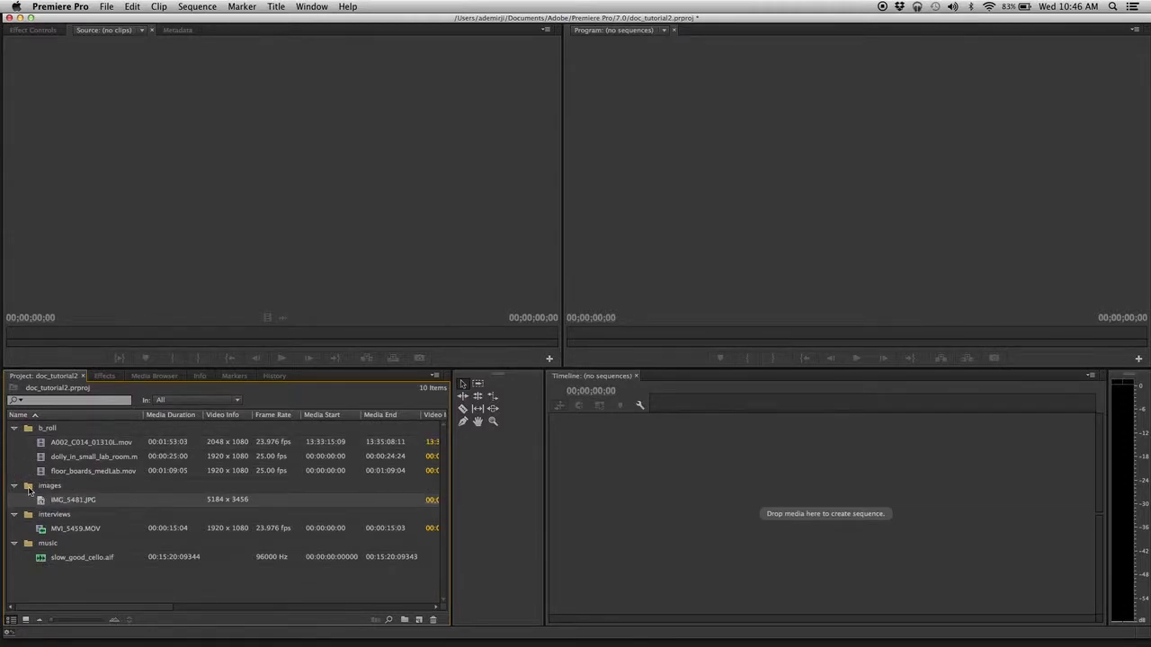
Collapse the b_roll, images, interviews and music bins
{"action": "left_click", "coordinate": [14, 429]}
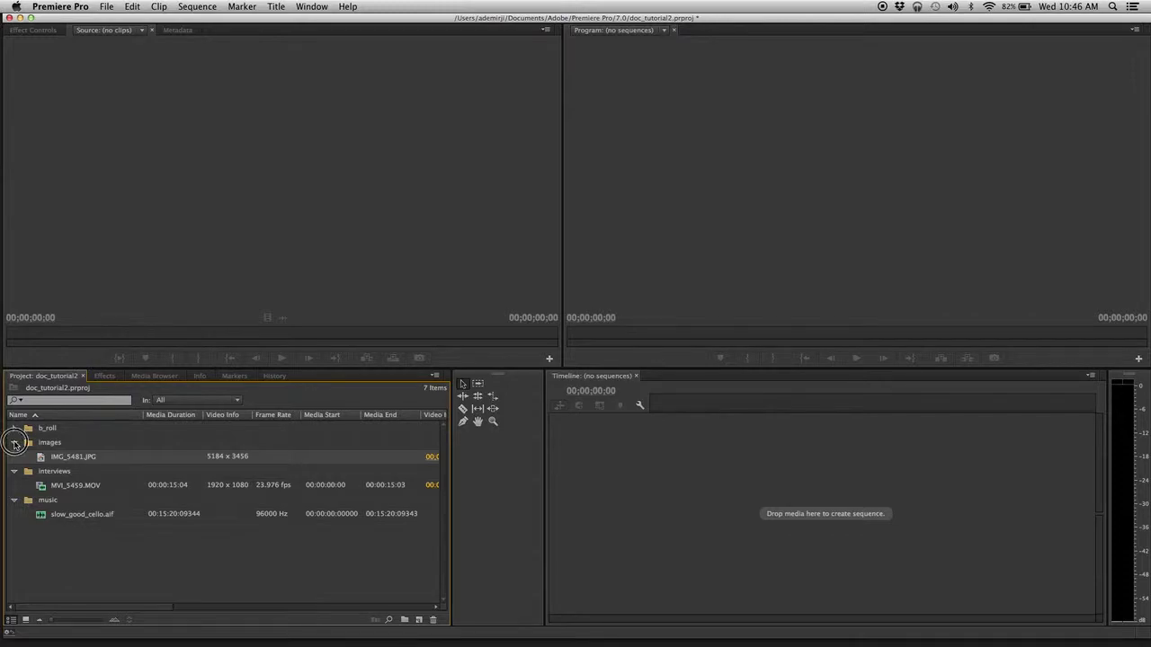
{"action": "left_click", "coordinate": [14, 443]}
{"action": "left_click", "coordinate": [14, 457]}
{"action": "left_click", "coordinate": [15, 471]}
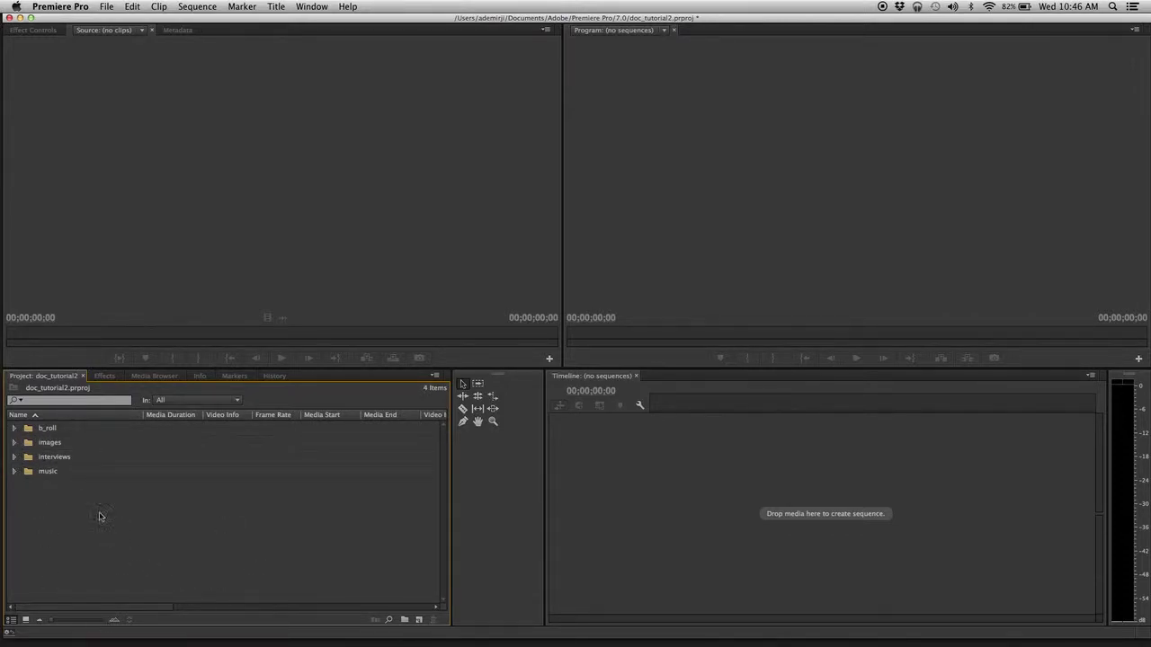
View A002_C014_01310L.mov from the b_roll bin in the Source Monitor and rename the clip entrance.mov
{"action": "left_click", "coordinate": [16, 429]}
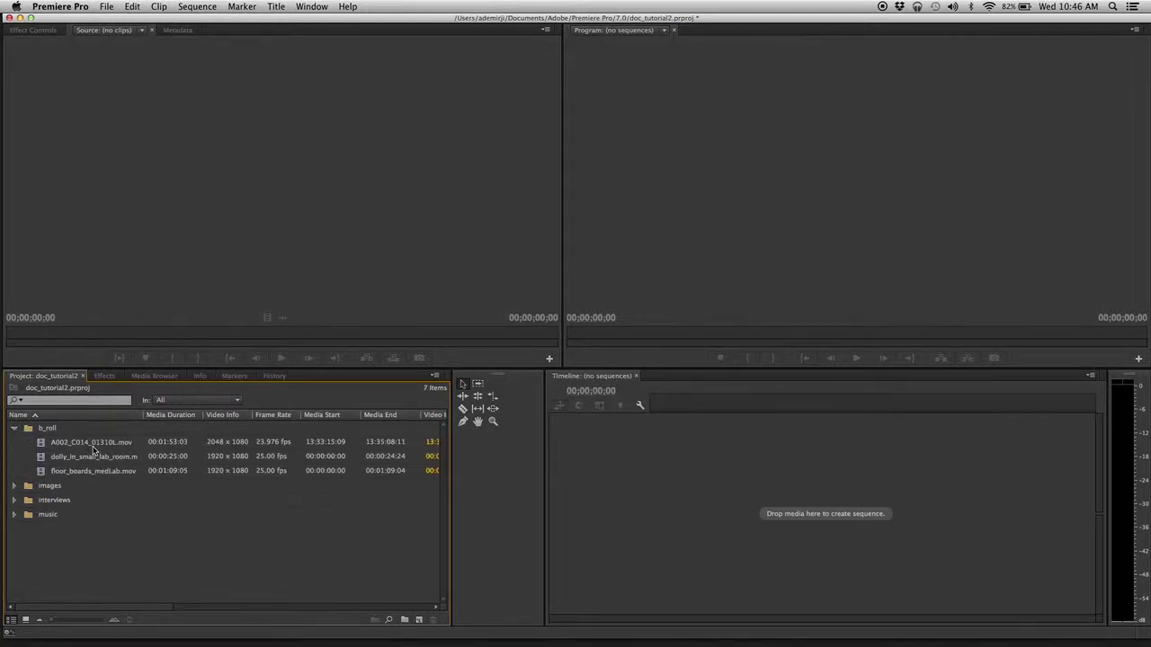
{"action": "double_click", "coordinate": [41, 445]}
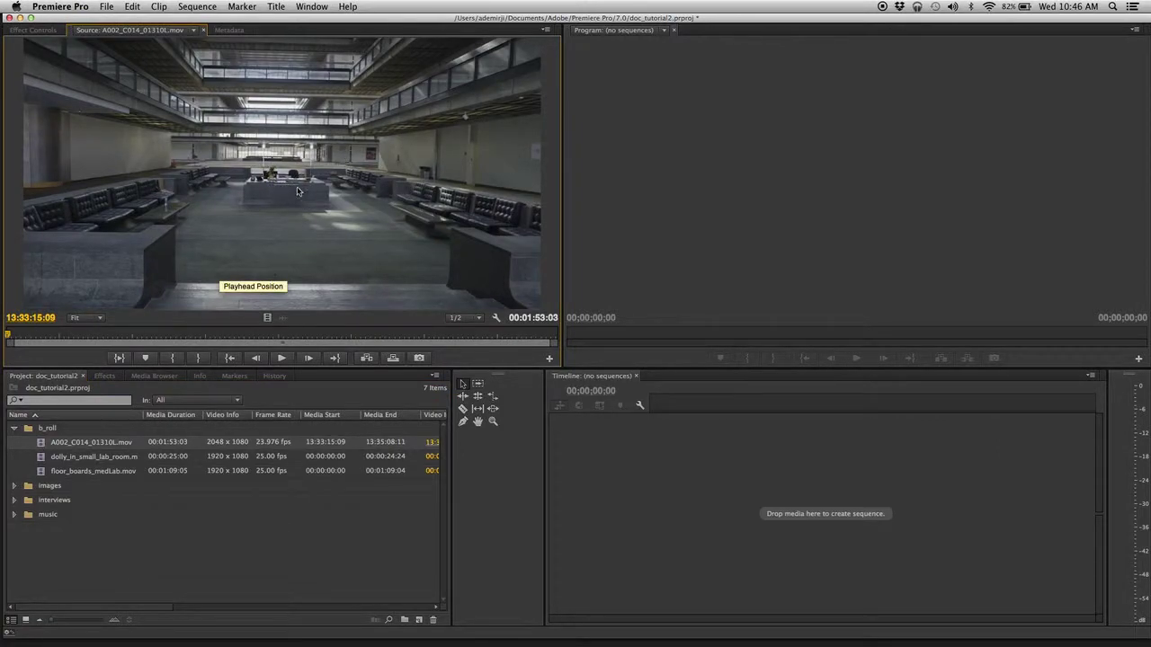
{"action": "left_click", "coordinate": [63, 442]}
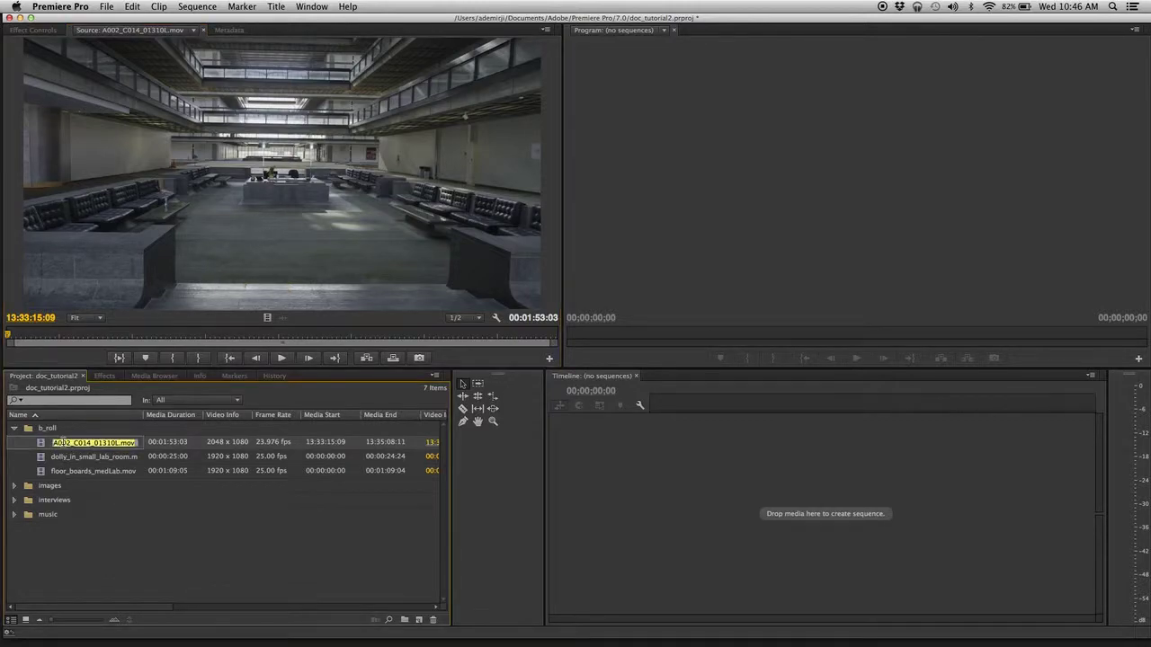
{"action": "left_click", "coordinate": [118, 442]}
{"action": "left_click_drag", "start_coordinate": [117, 442], "coordinate": [22, 442]}
{"action": "type", "text": "entrance"}
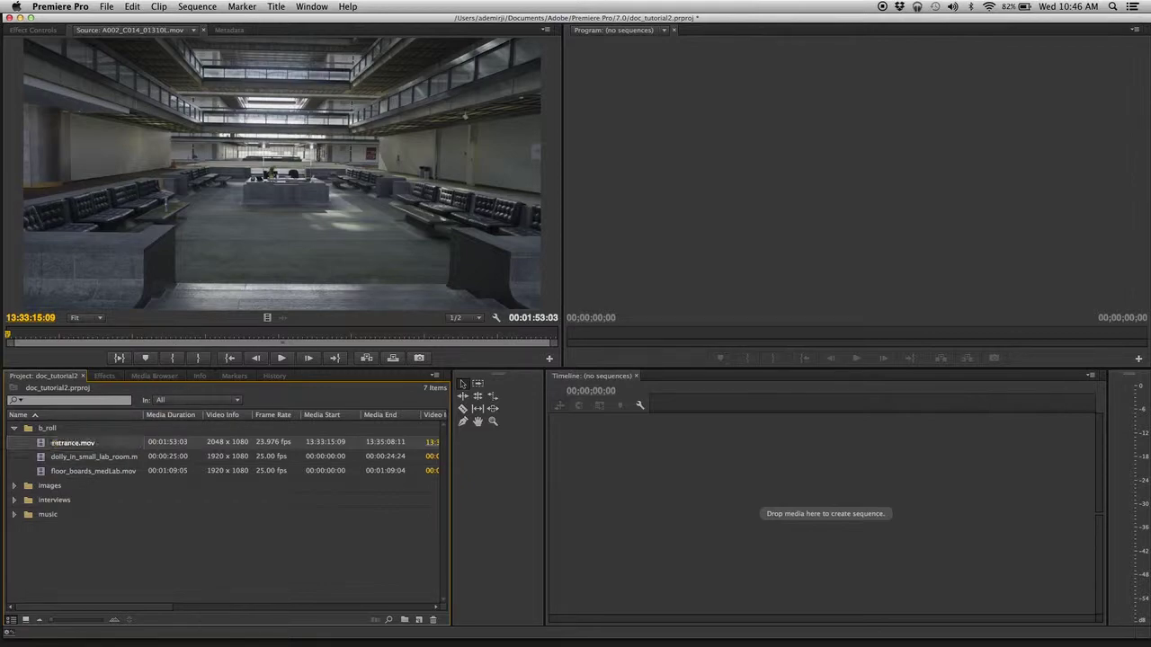
{"action": "key", "text": "Tab"}
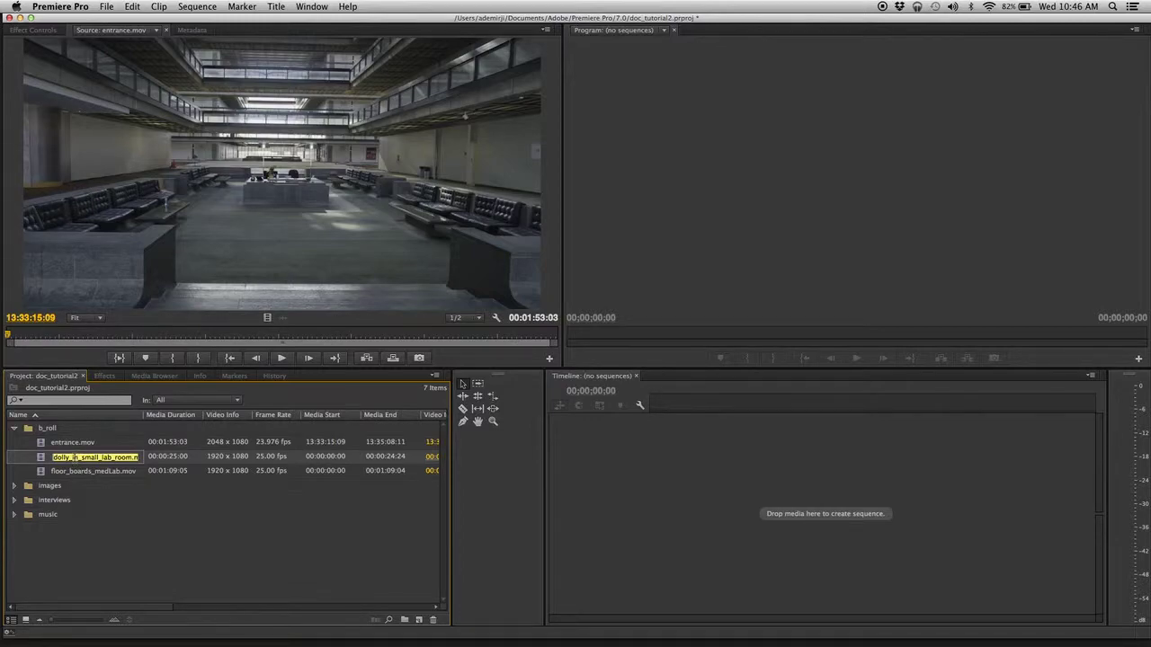
{"action": "left_click", "coordinate": [75, 457]}
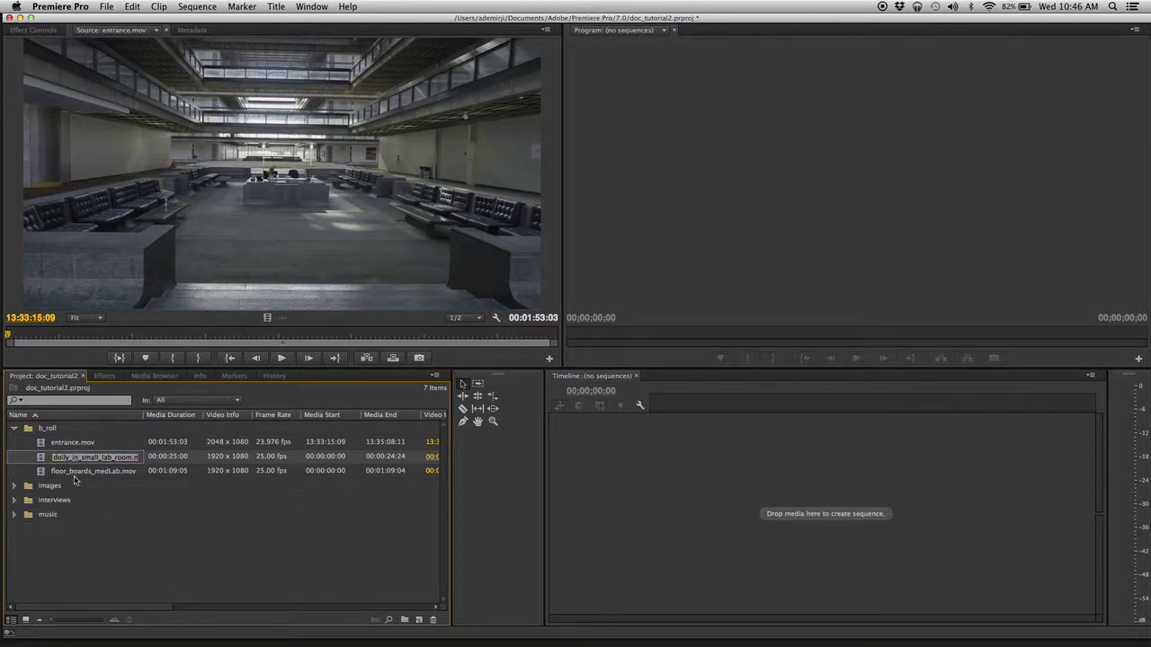
{"action": "left_click", "coordinate": [72, 473]}
{"action": "left_click", "coordinate": [72, 474]}
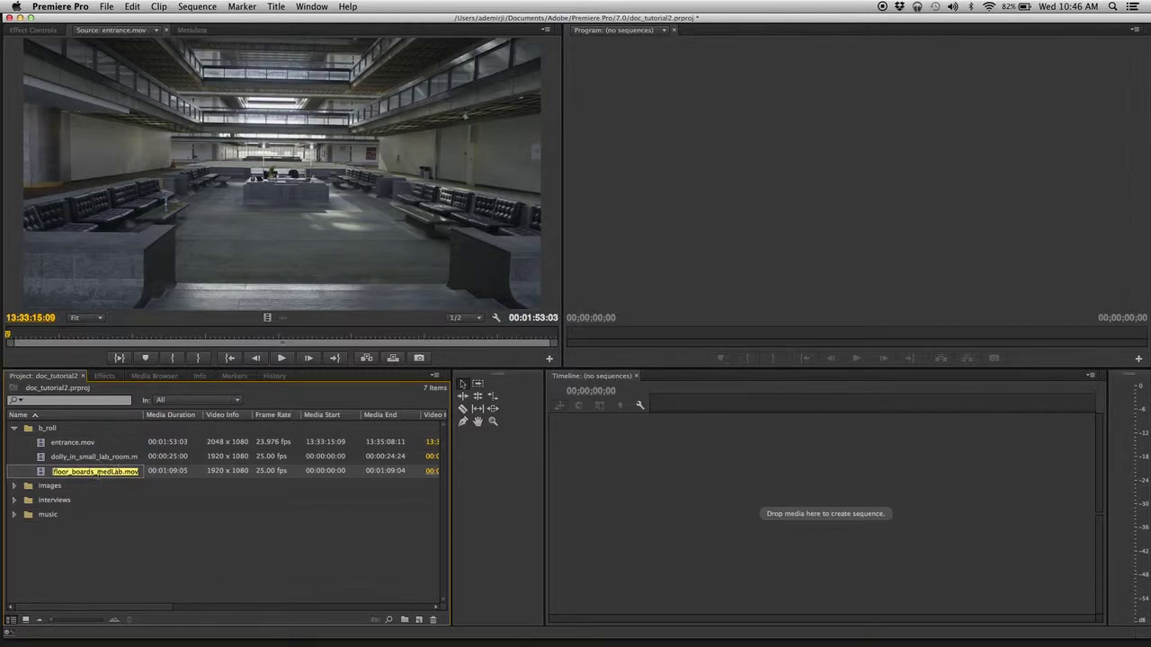
{"action": "left_click", "coordinate": [123, 539]}
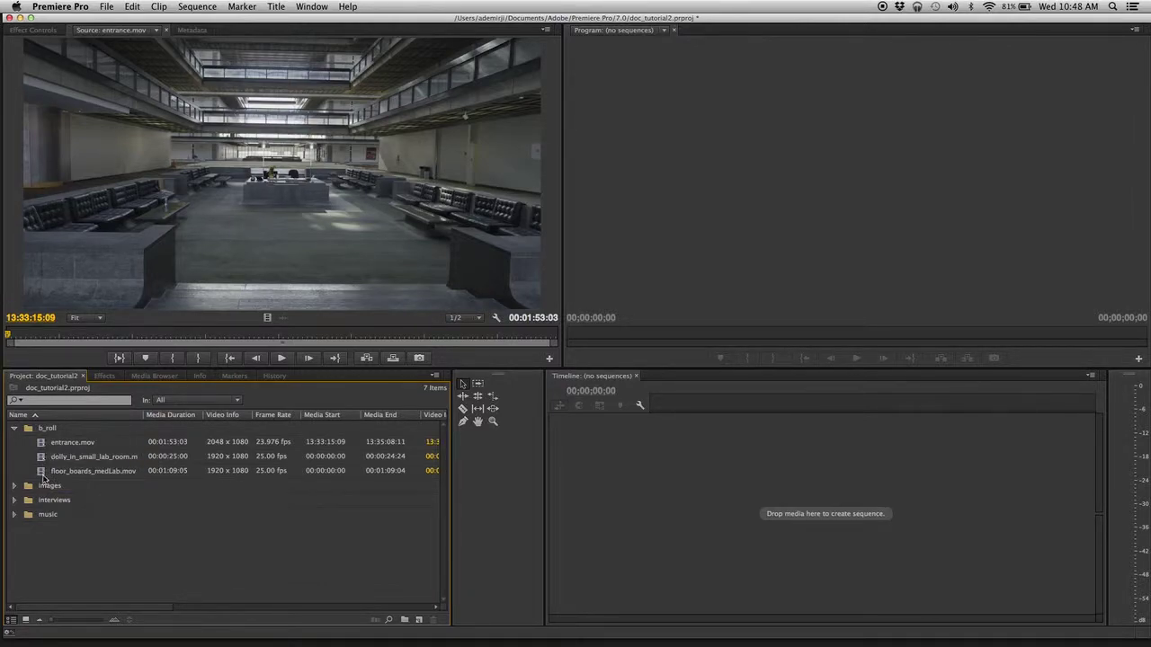
Create a new sequence from the interview clip MVI_5459.MOV, and delete the clip from the sequence's timeline
{"action": "left_click", "coordinate": [14, 500]}
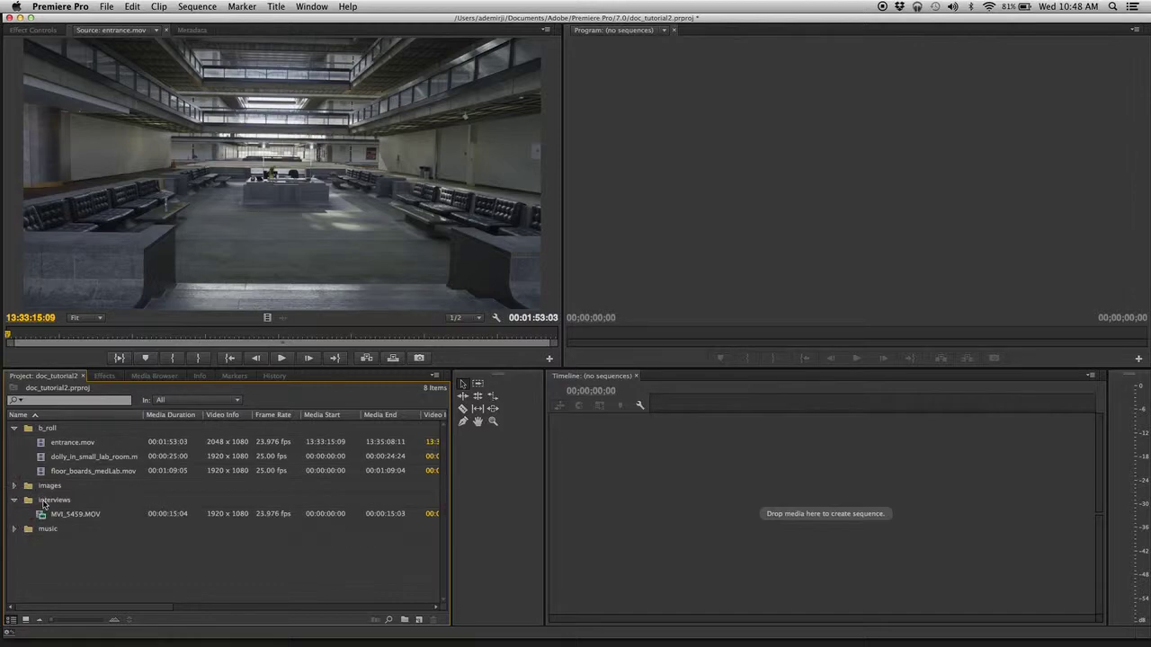
{"action": "double_click", "coordinate": [40, 514]}
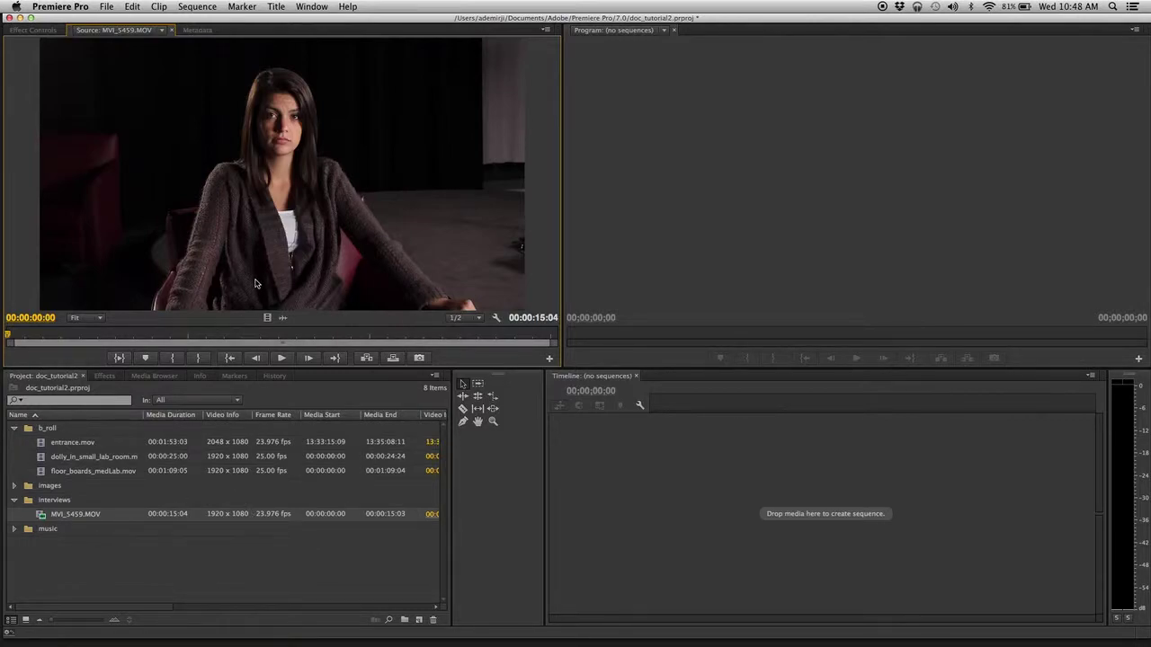
{"action": "left_click_drag", "start_coordinate": [249, 232], "coordinate": [617, 496]}
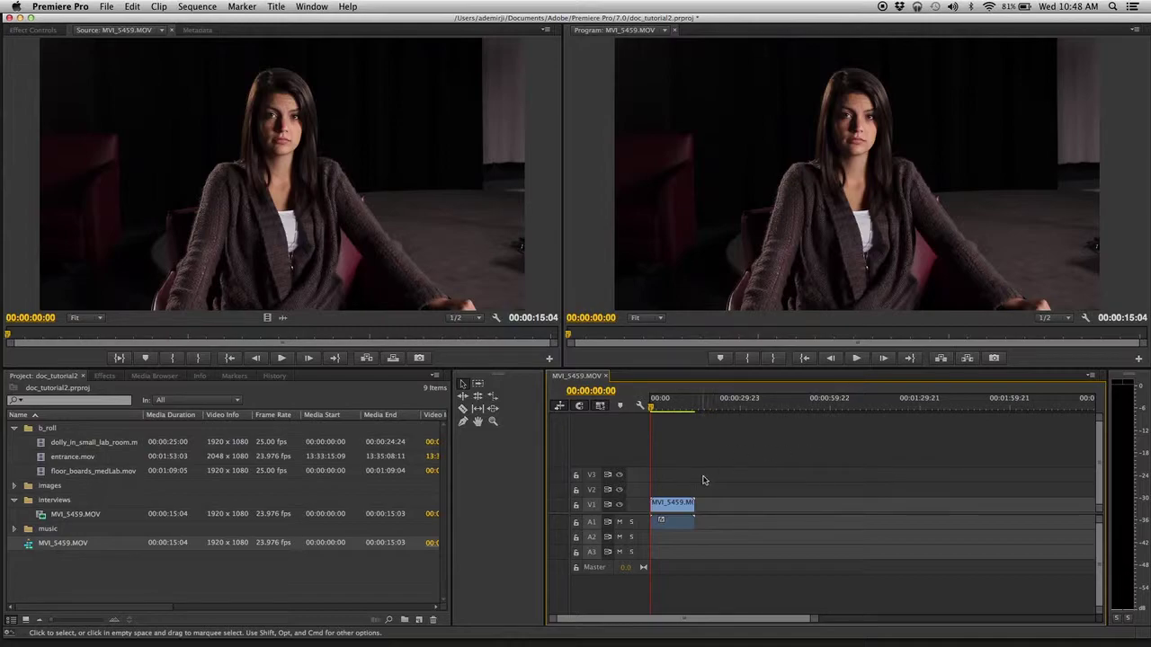
{"action": "left_click", "coordinate": [672, 506]}
{"action": "key", "text": "Delete"}
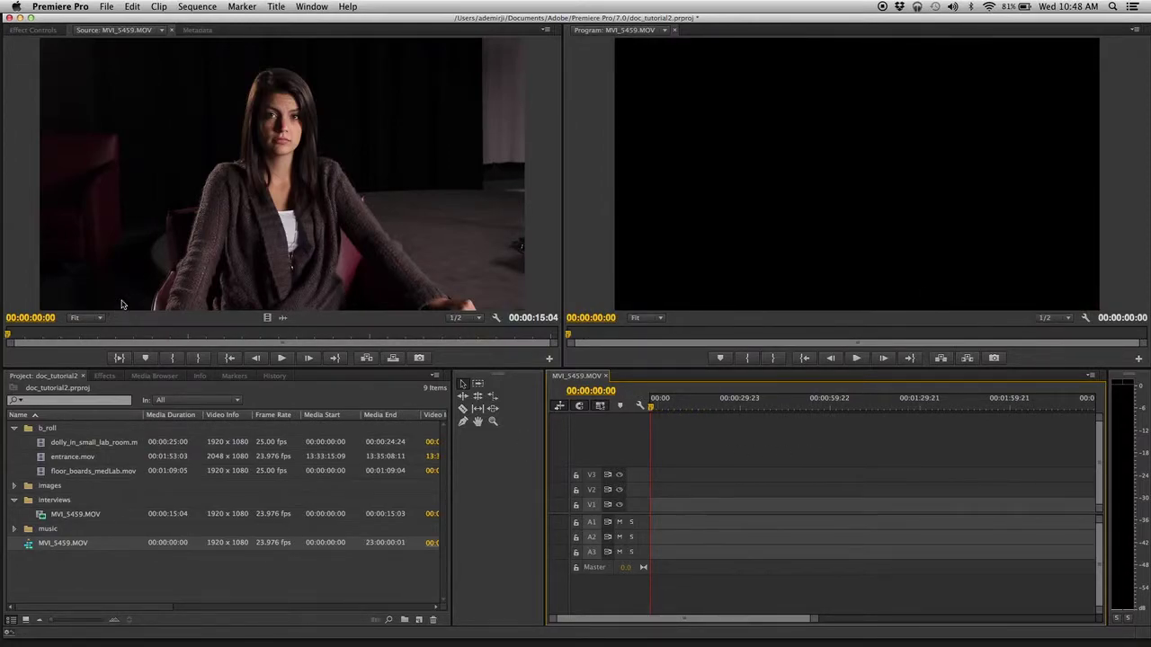
Play and scrub through the opening seconds of MVI_5459.MOV in the Source Monitor
{"action": "left_click", "coordinate": [282, 357]}
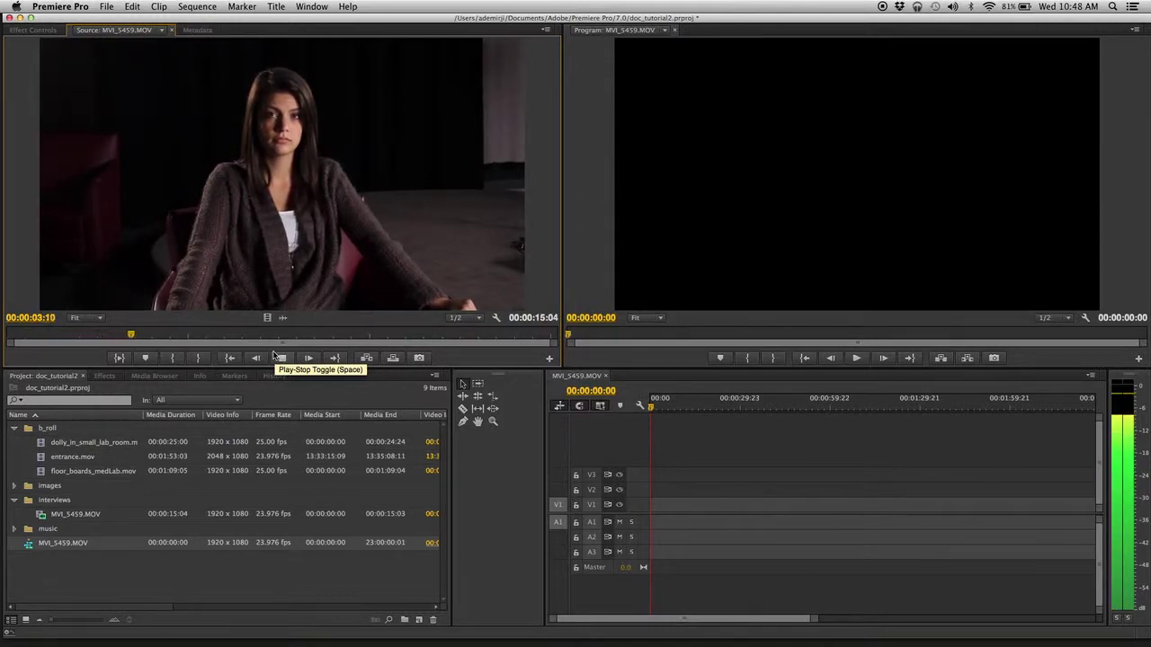
{"action": "left_click", "coordinate": [283, 357]}
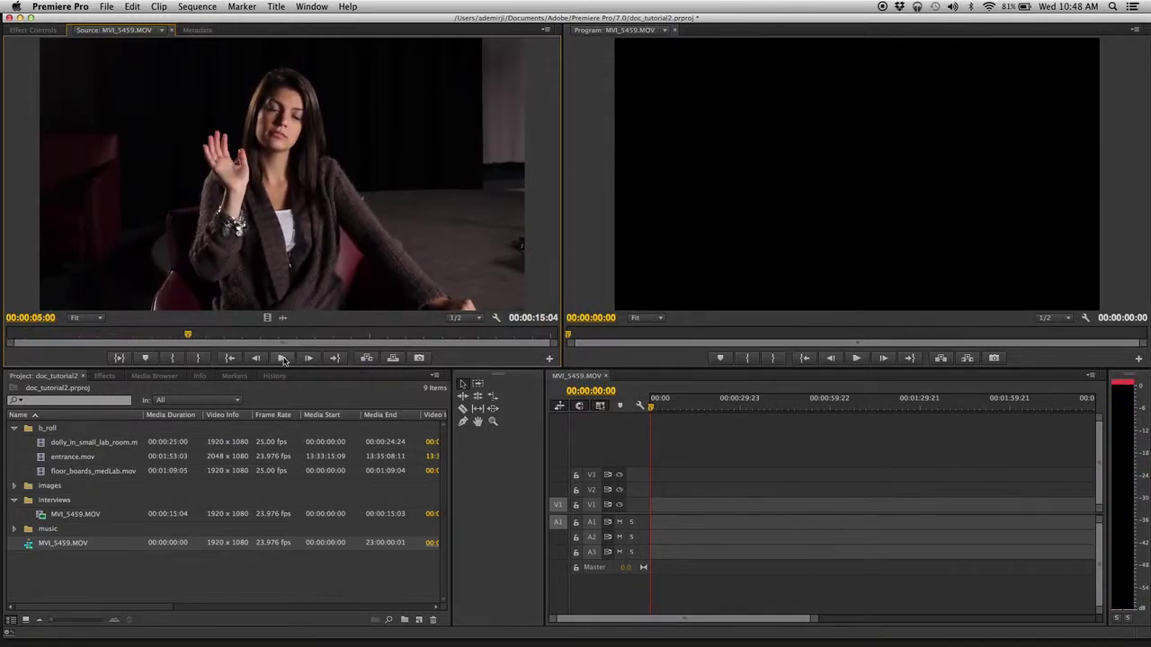
{"action": "left_click", "coordinate": [101, 335]}
{"action": "left_click_drag", "start_coordinate": [101, 336], "coordinate": [58, 335]}
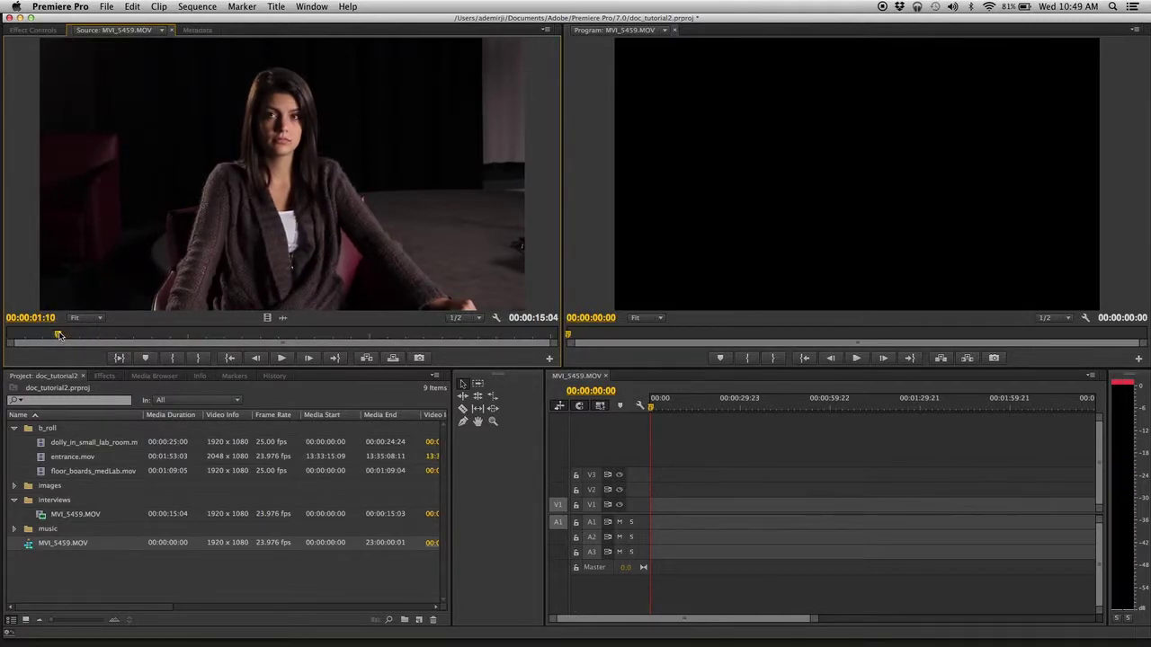
{"action": "key", "text": "space"}
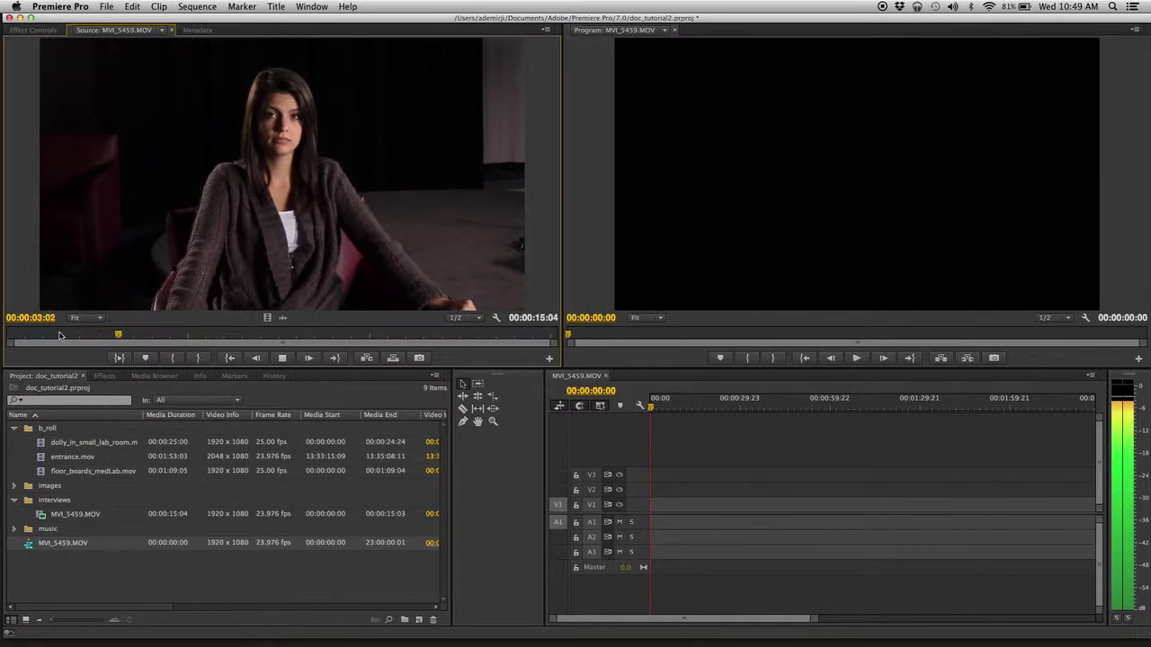
{"action": "key", "text": "space"}
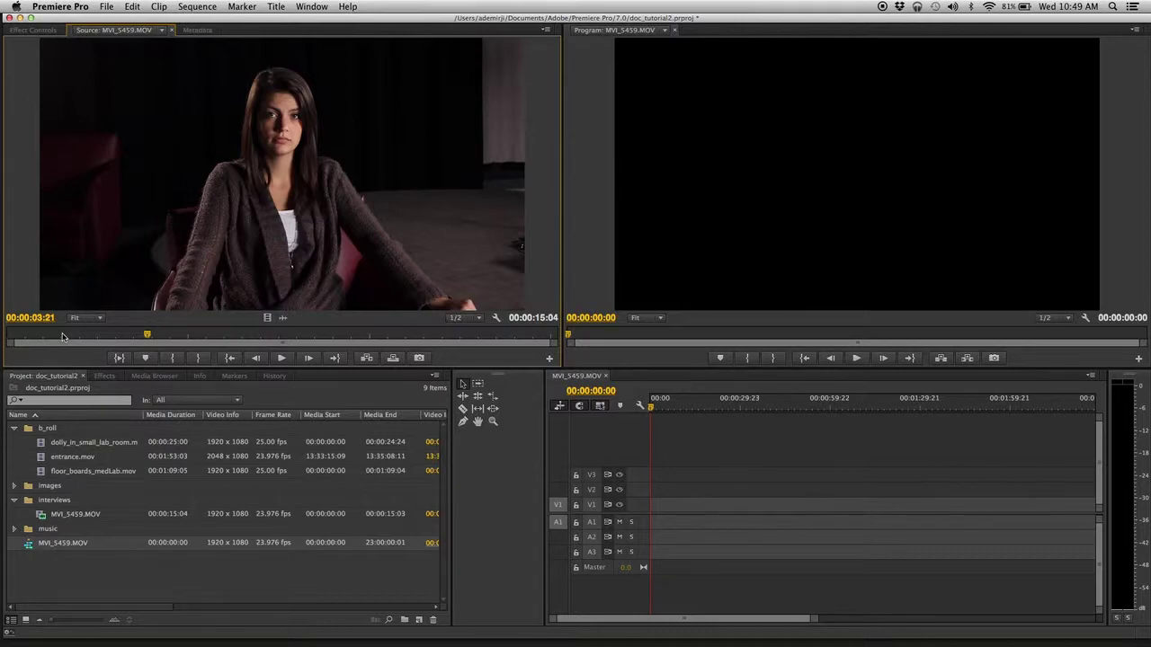
Shuttle MVI_5459.MOV backward and forward in the Source Monitor, including forward at increased speed
{"action": "key", "text": "j"}
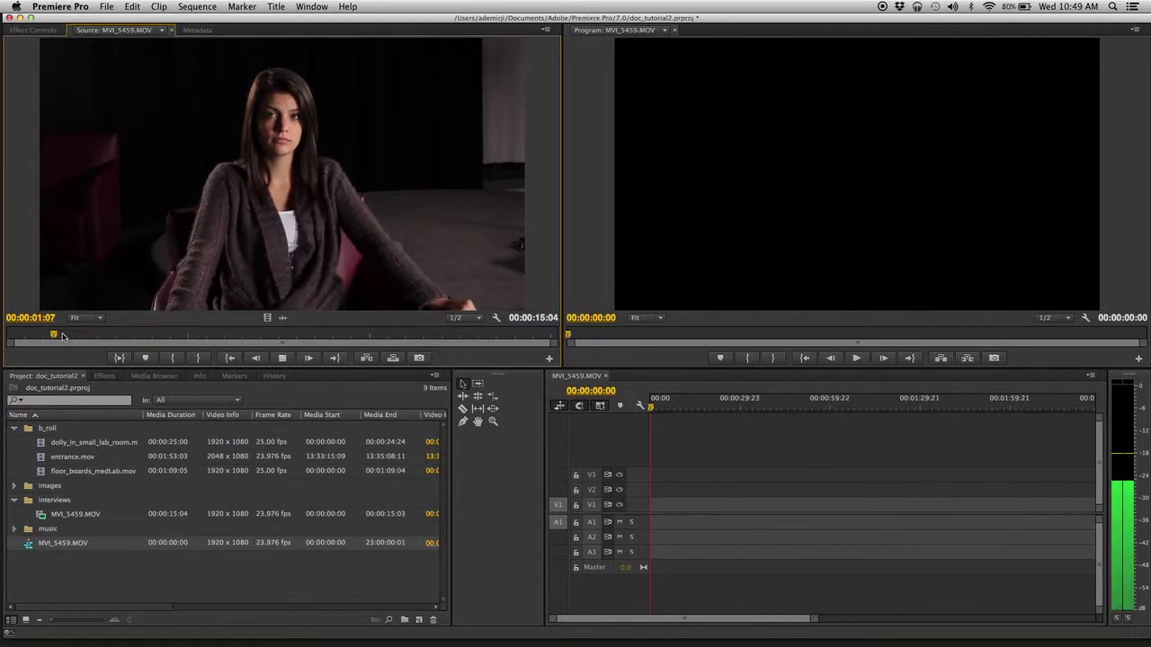
{"action": "key", "text": "k"}
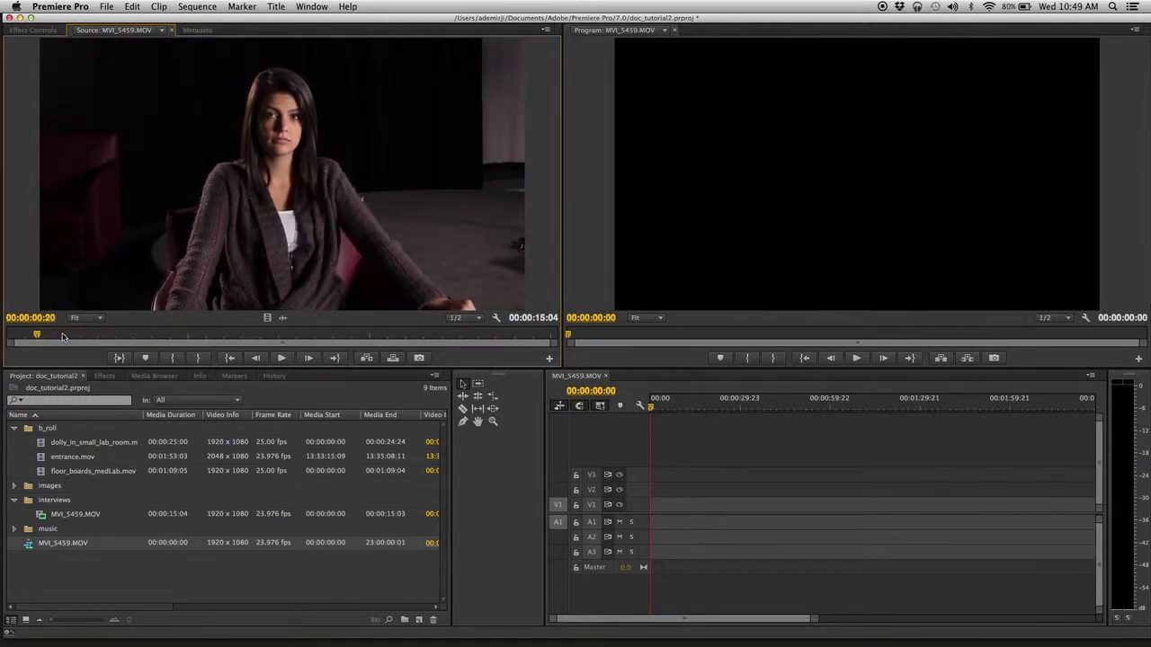
{"action": "key", "text": "l"}
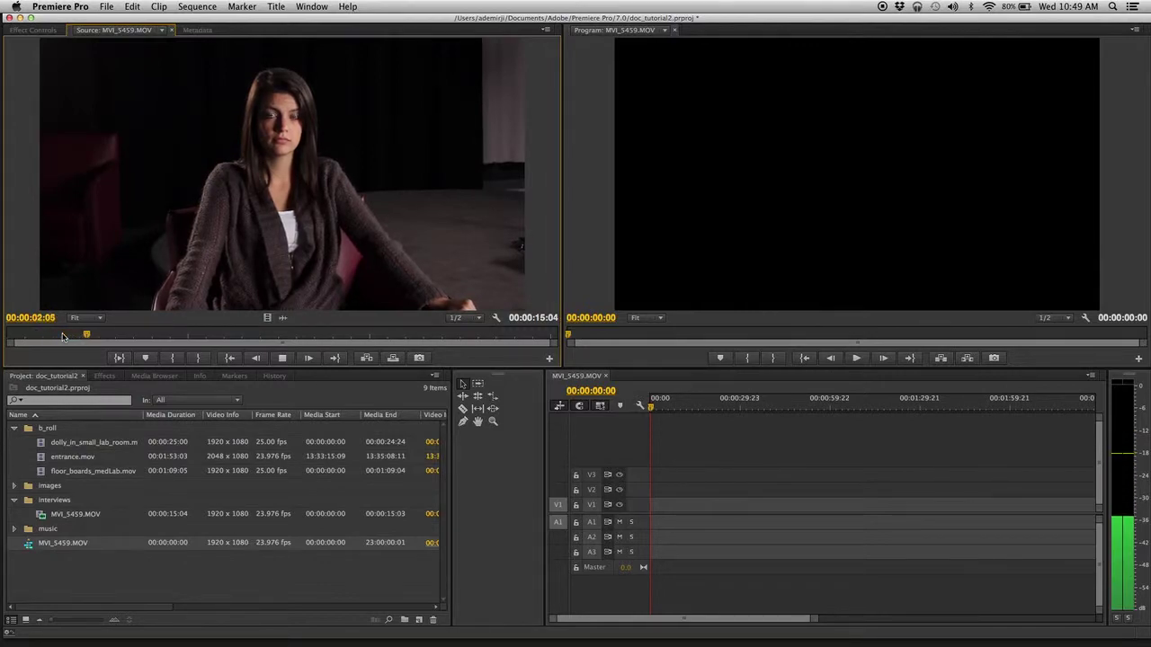
{"action": "key", "text": "k"}
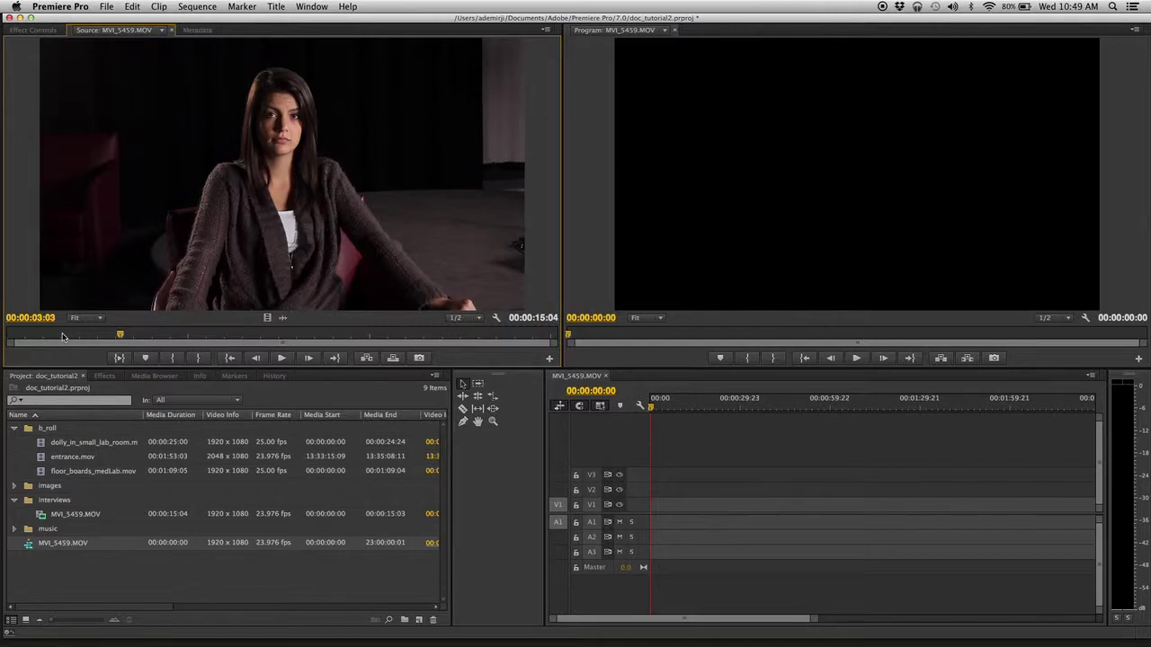
{"action": "key", "text": "j"}
{"action": "key", "text": "l"}
{"action": "key", "text": "l"}
{"action": "key", "text": "l"}
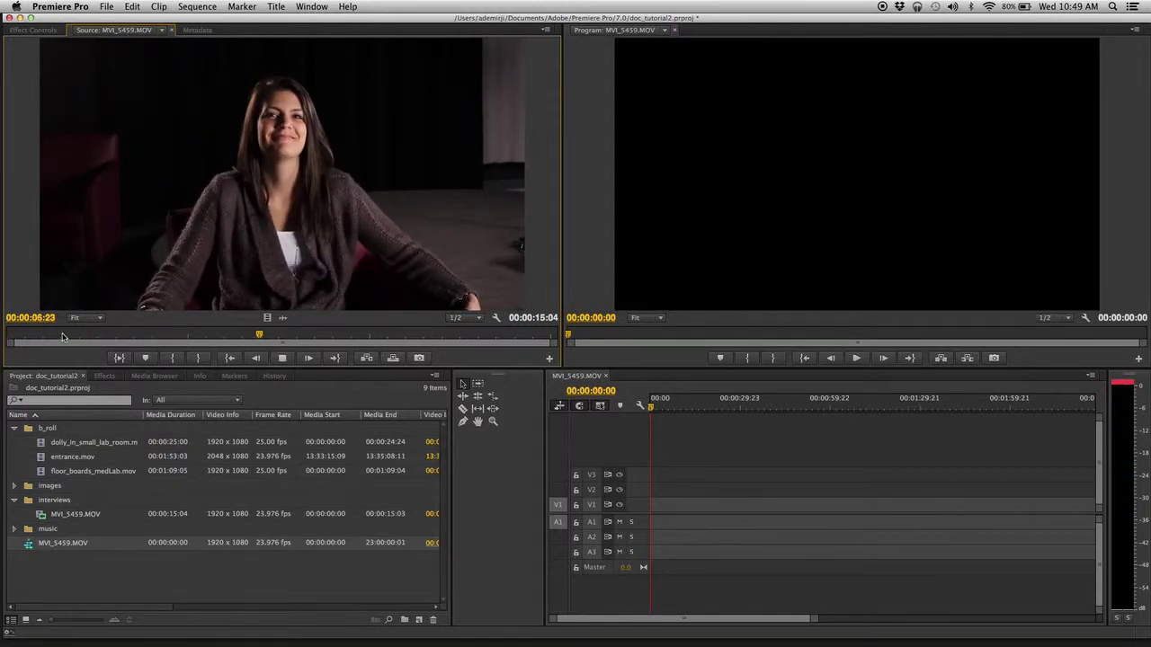
Rewind MVI_5459.MOV to 00:00:01:08 in the Source Monitor and set the In point there
{"action": "key", "text": "j"}
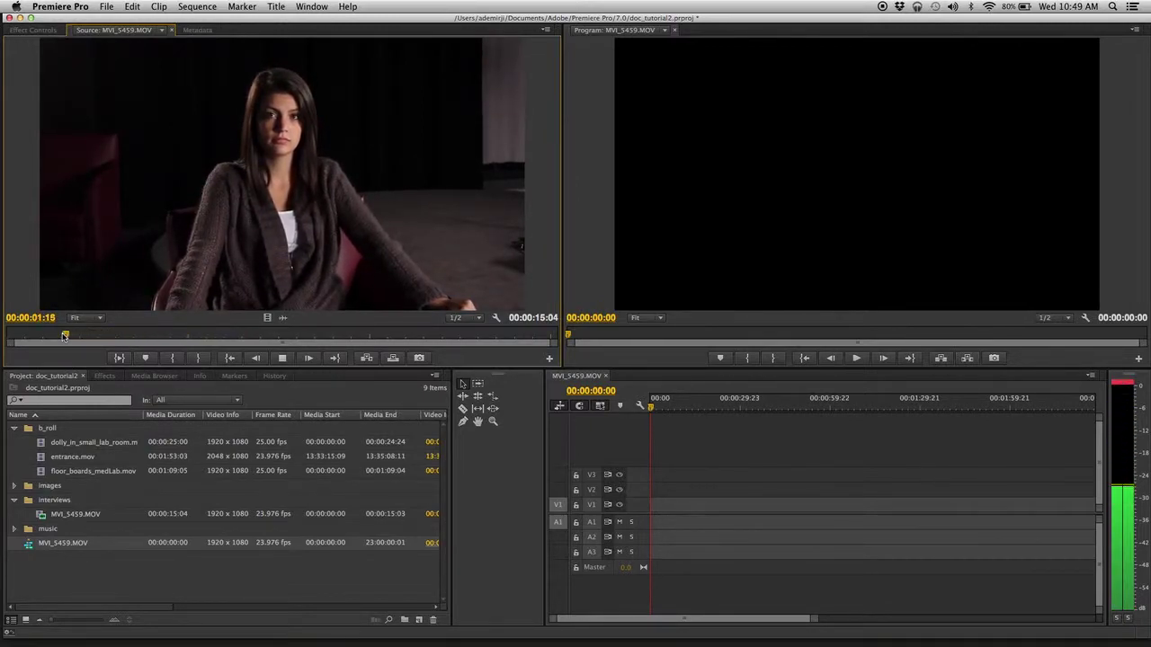
{"action": "key", "text": "k"}
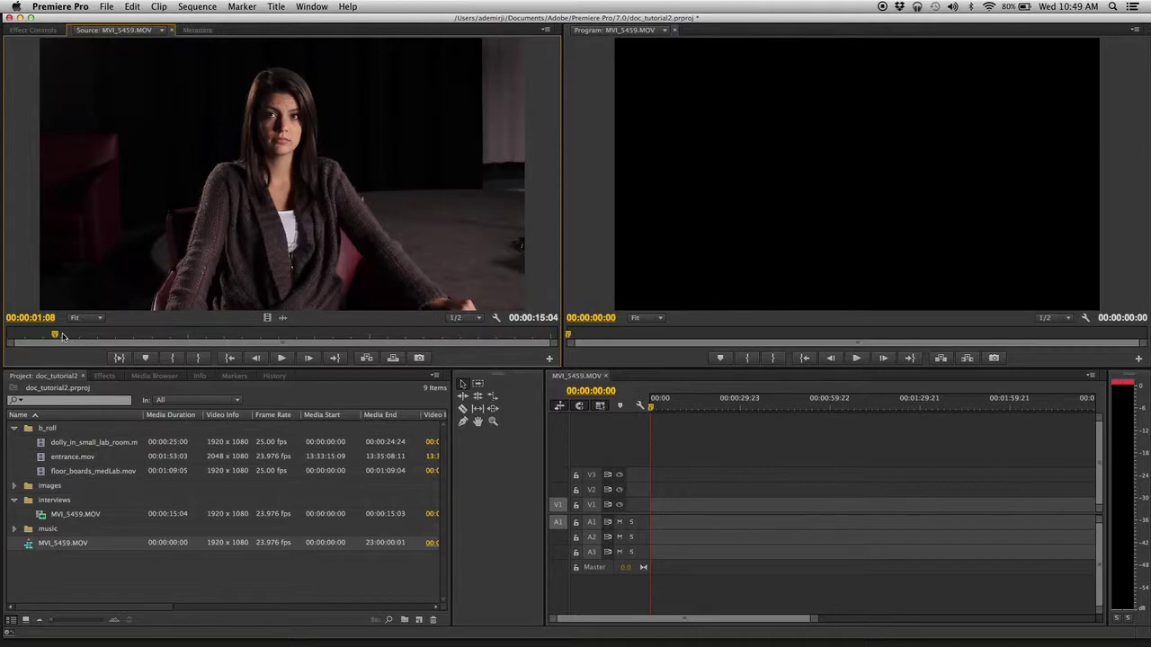
{"action": "key", "text": "i"}
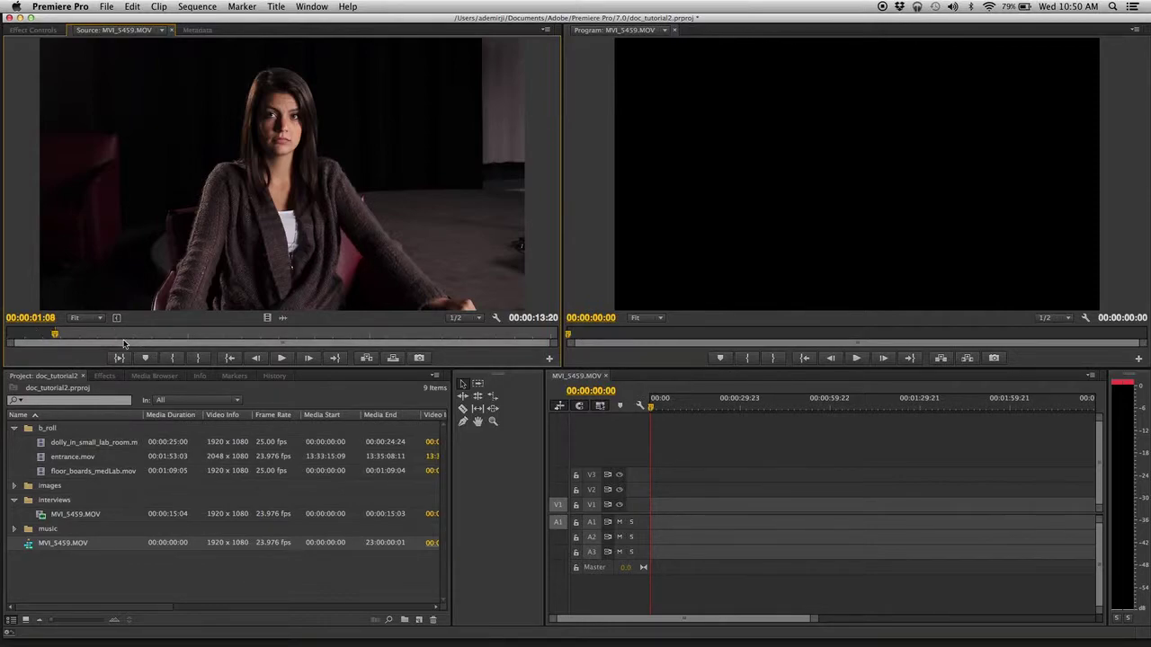
Play MVI_5459.MOV in the Source Monitor, back up to 00:00:07:10, and set the Out point there
{"action": "key", "text": "space"}
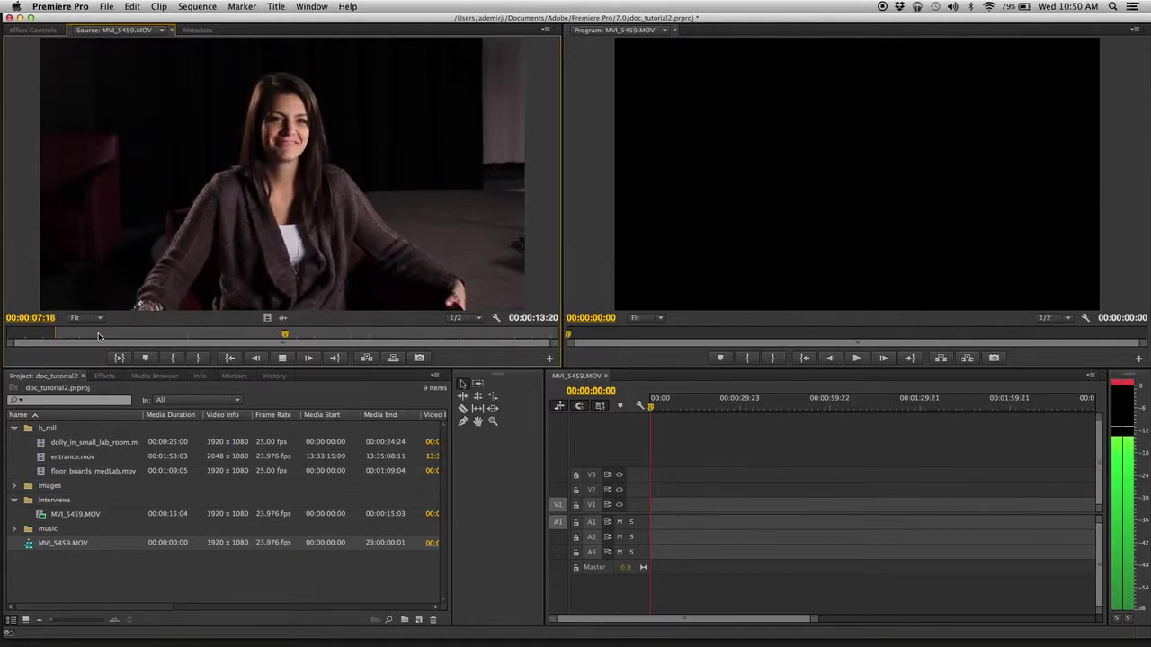
{"action": "key", "text": "space"}
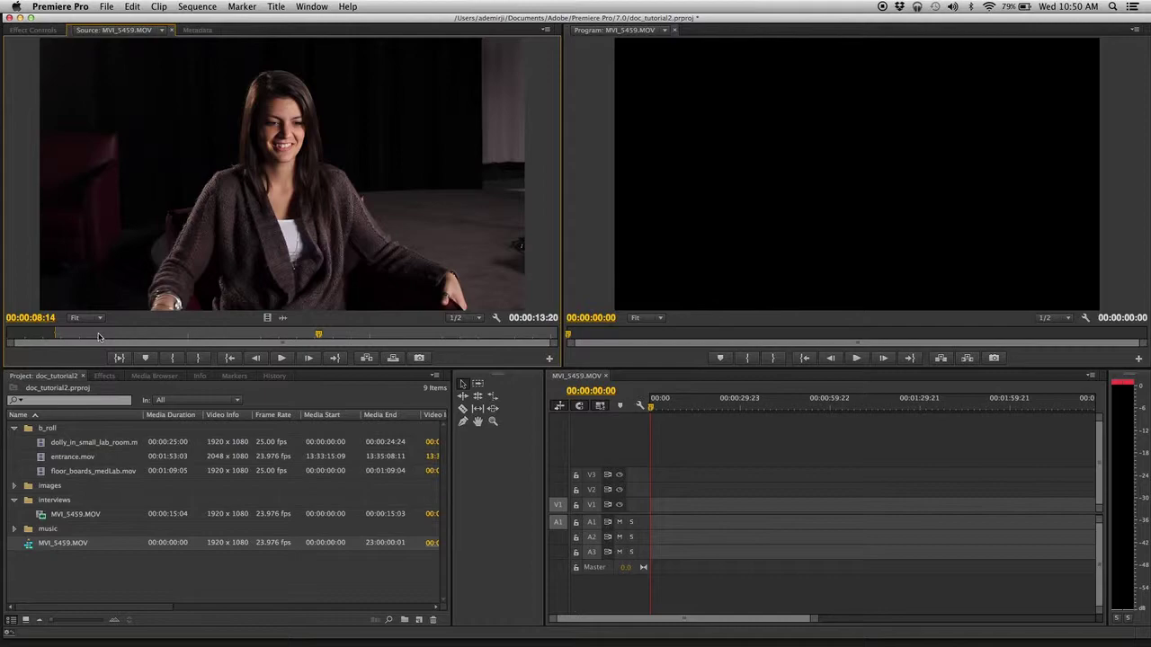
{"action": "key", "text": "j"}
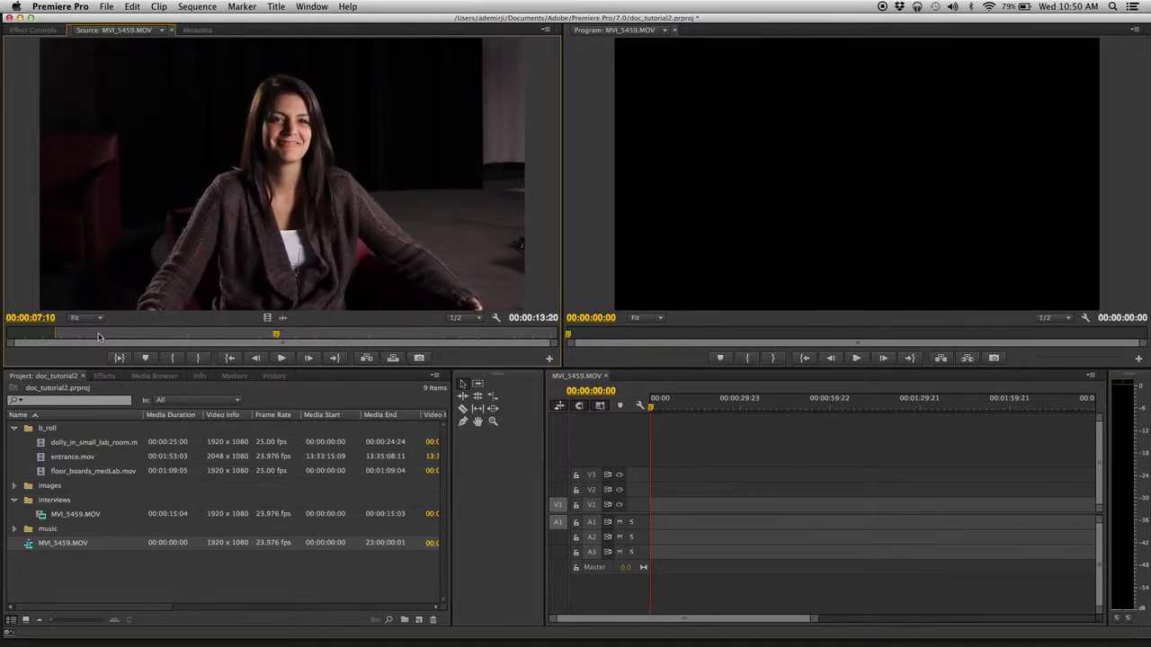
{"action": "key", "text": "o"}
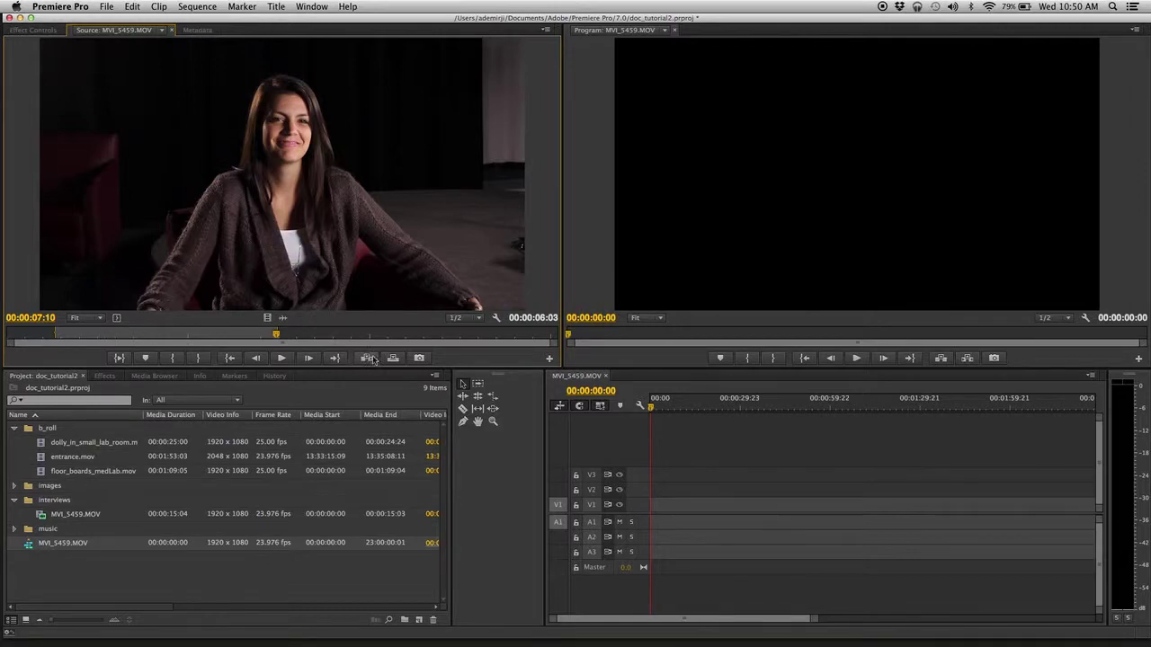
Place the marked portion of MVI_5459.MOV at the start of V1 and extend its end to a duration of 00:00:08:08
{"action": "left_click_drag", "start_coordinate": [394, 227], "coordinate": [653, 506]}
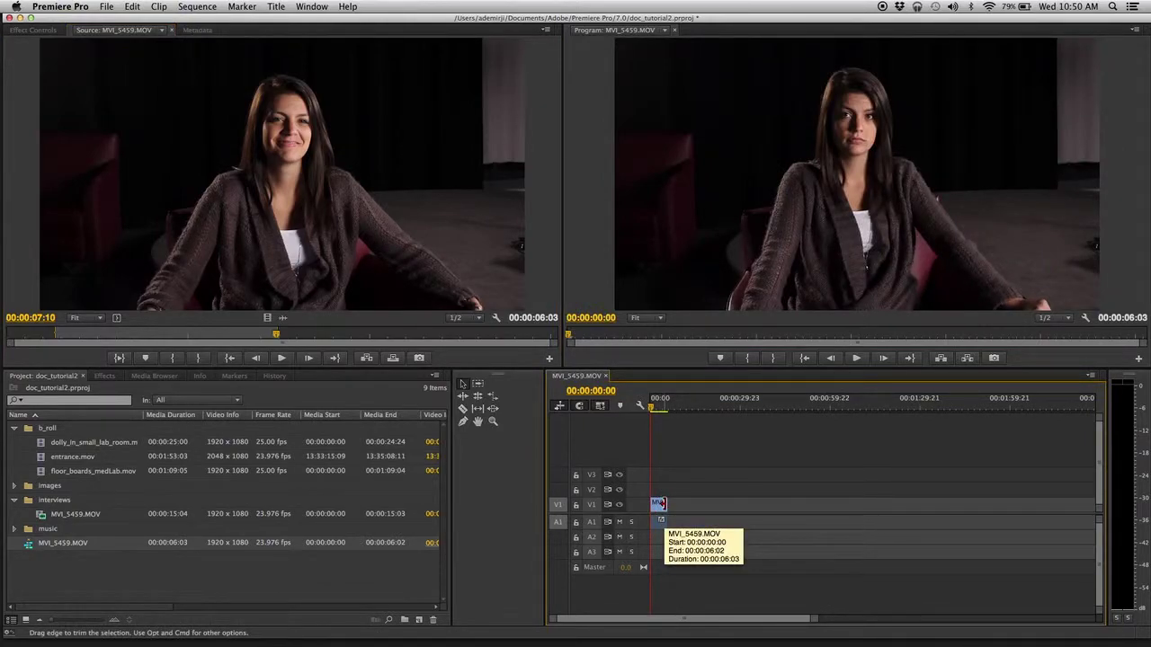
{"action": "left_click_drag", "start_coordinate": [659, 504], "coordinate": [671, 503]}
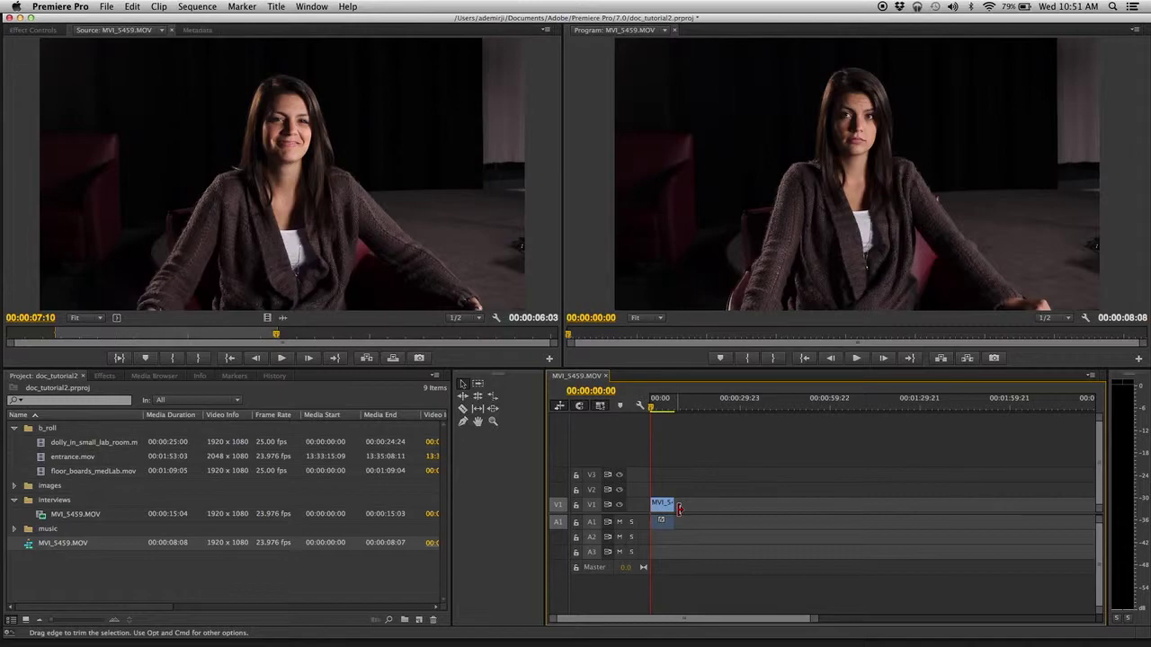
{"action": "key", "text": "equal"}
{"action": "key", "text": "equal"}
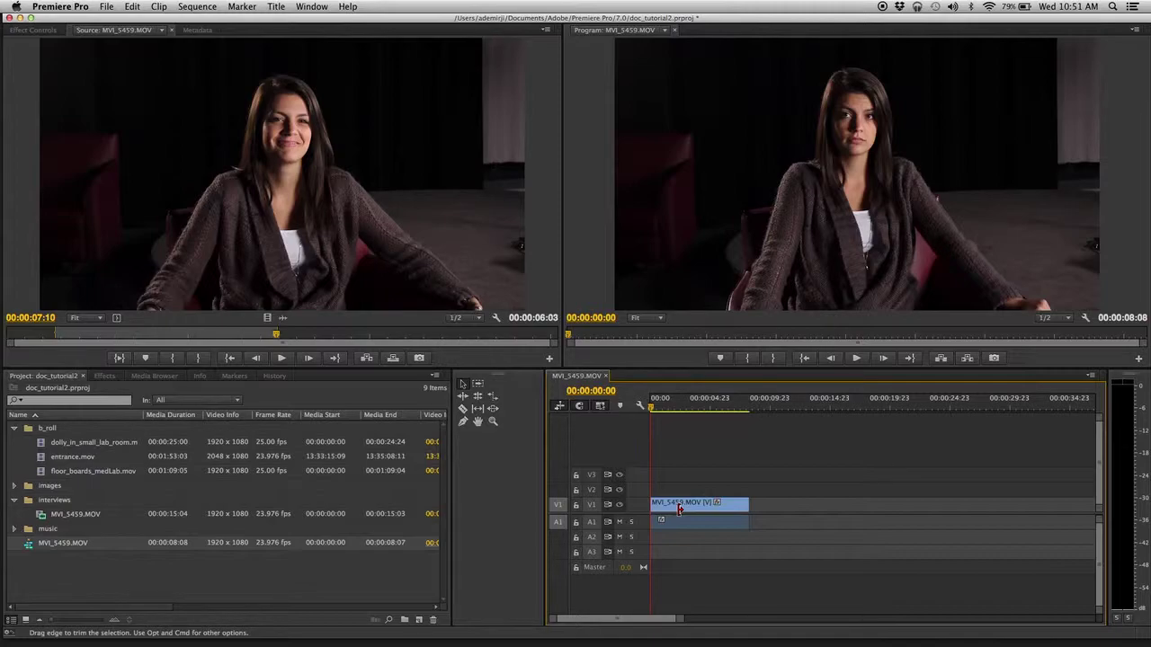
{"action": "key", "text": "minus"}
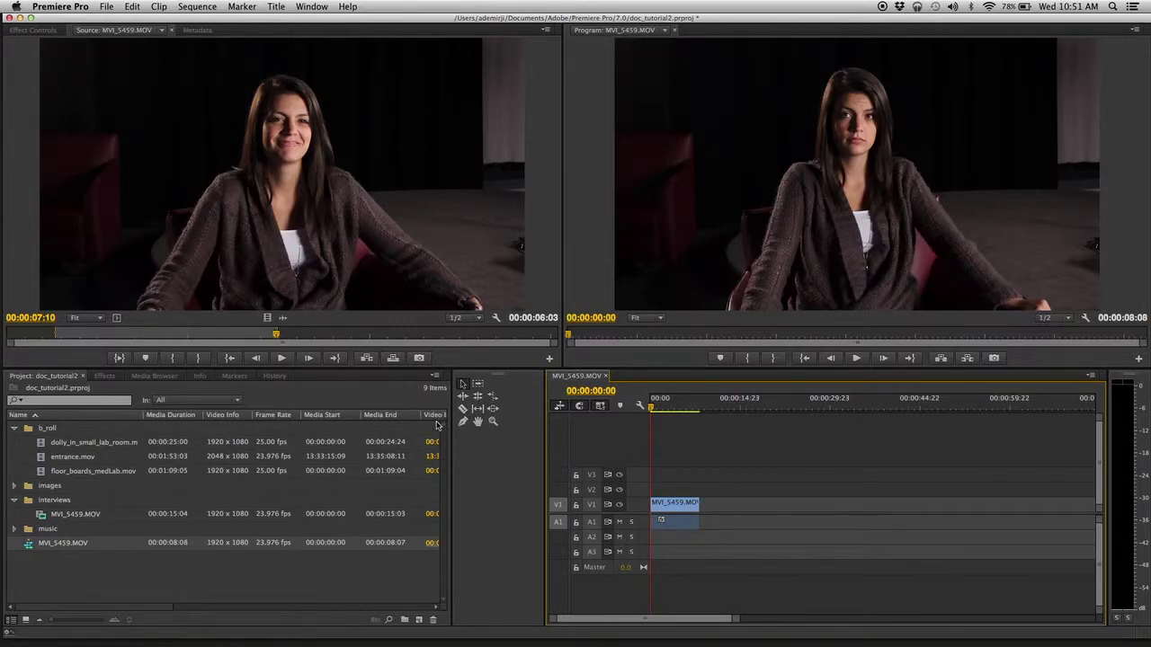
Open entrance.mov in the Source Monitor and mark its In point at 13:33:19:08 and Out point at 13:33:38:13
{"action": "double_click", "coordinate": [40, 459]}
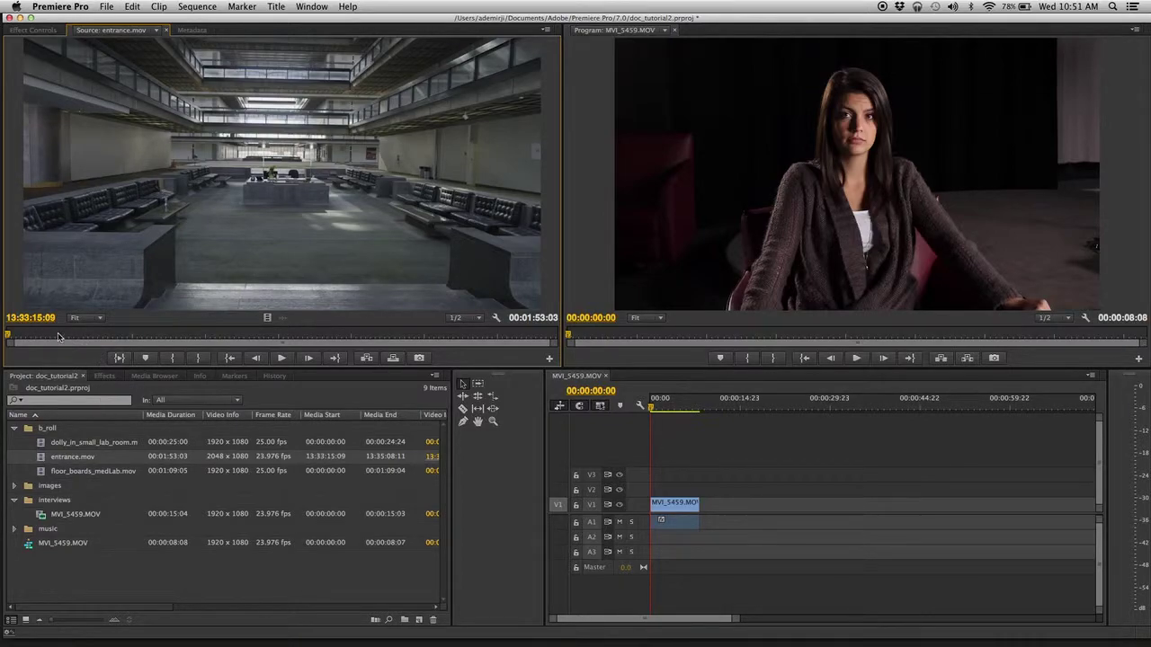
{"action": "left_click", "coordinate": [30, 335]}
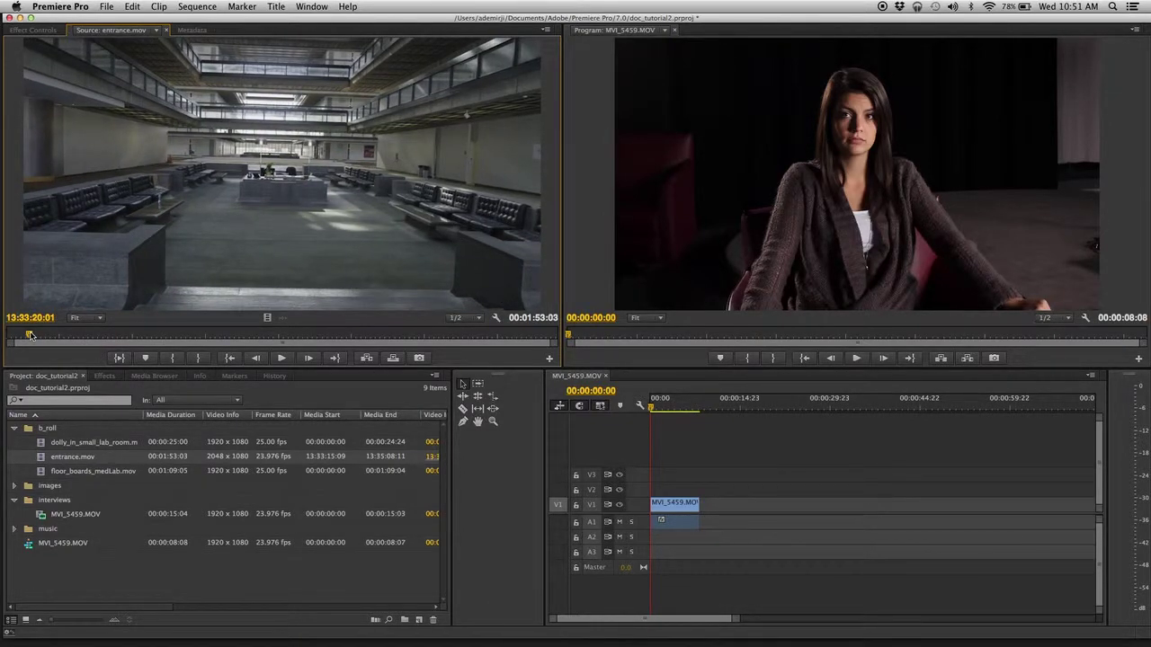
{"action": "left_click_drag", "start_coordinate": [30, 334], "coordinate": [27, 334]}
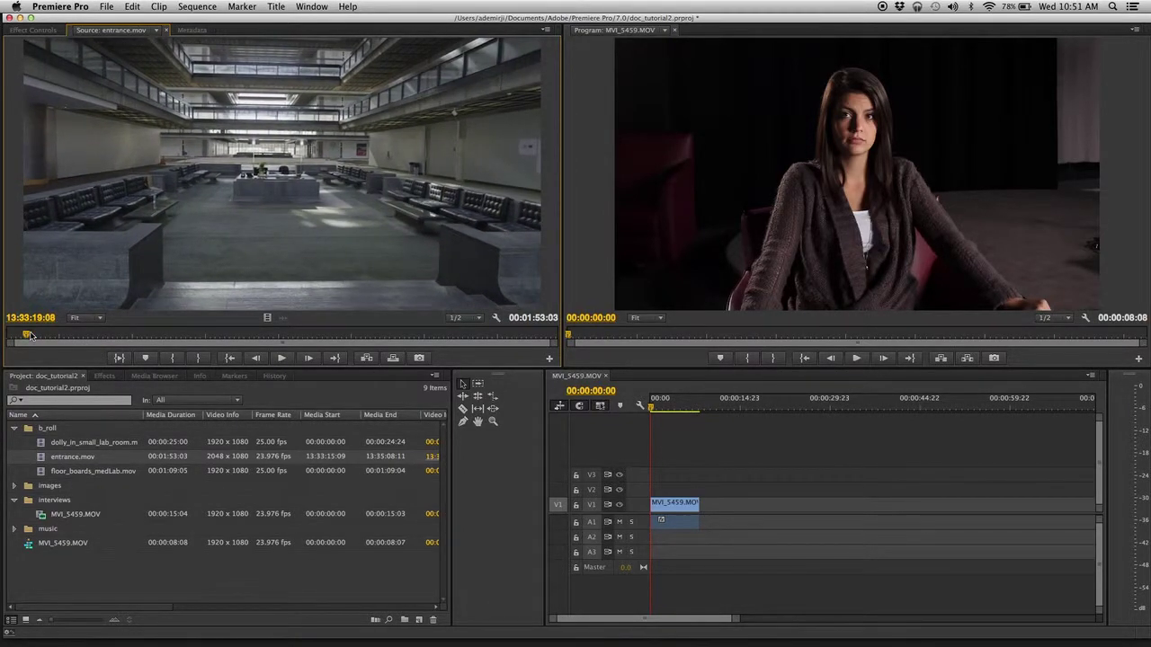
{"action": "key", "text": "i"}
{"action": "key", "text": "space"}
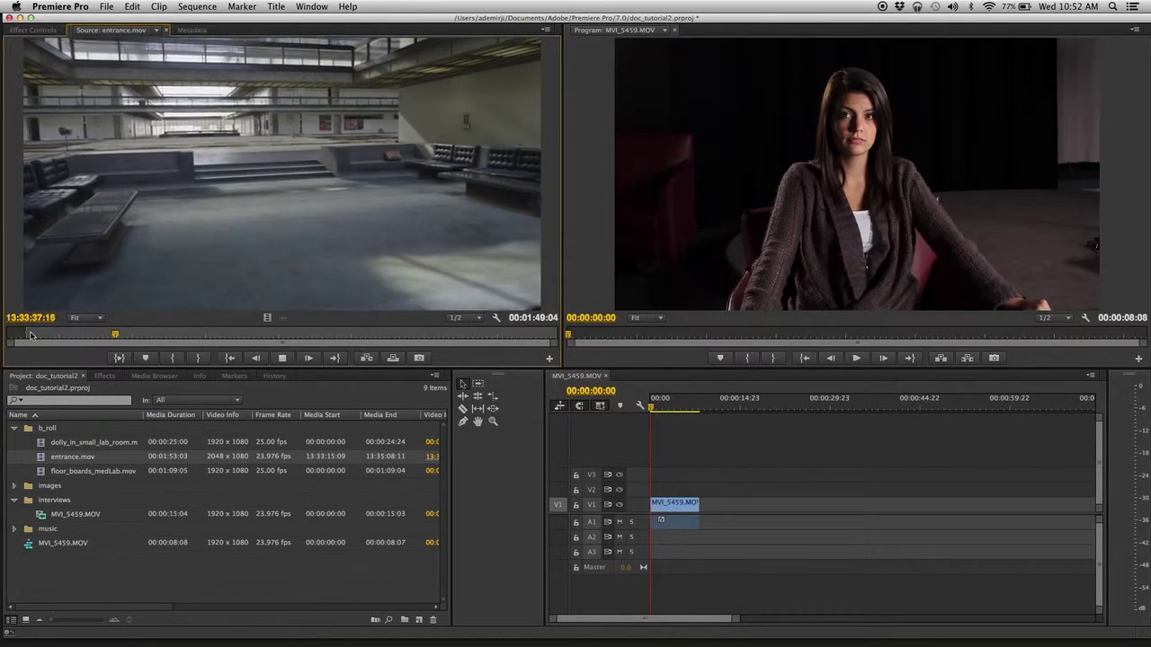
{"action": "key", "text": "space"}
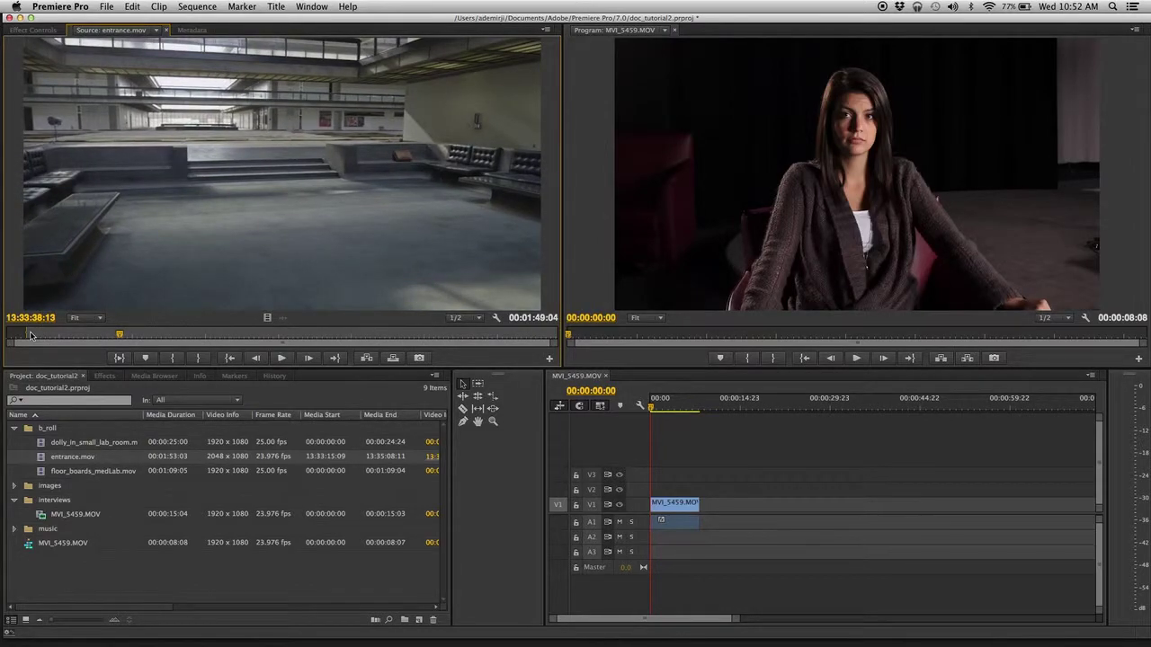
{"action": "key", "text": "o"}
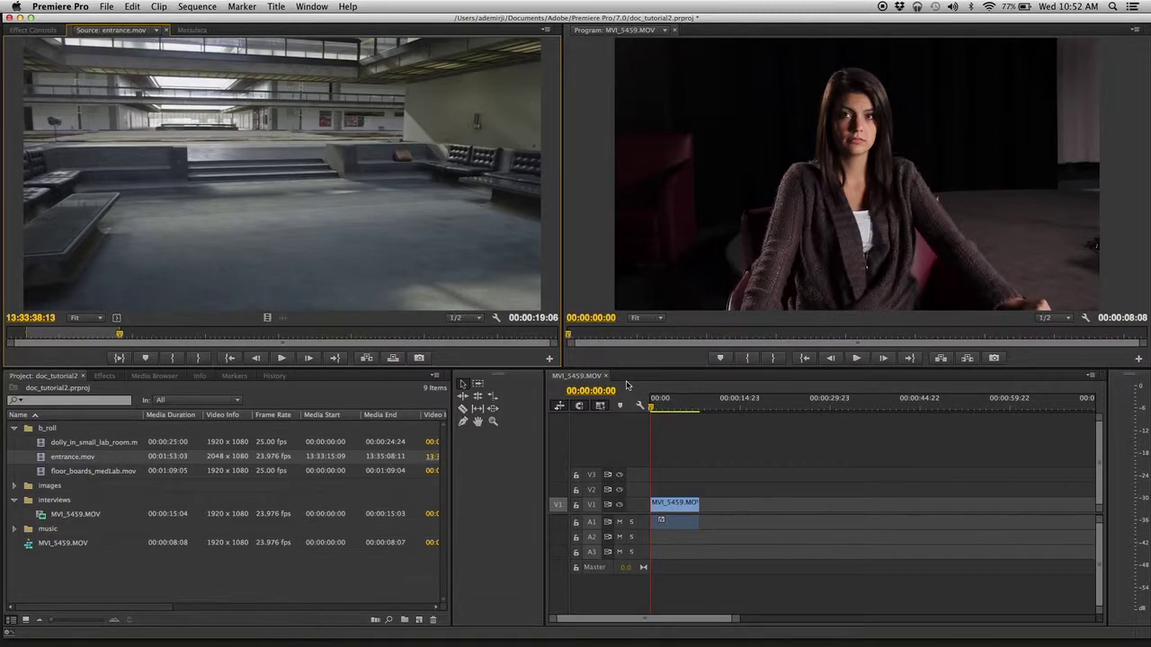
Patch the source video to V2 and overwrite the marked portion of entrance.mov there at 00:00:06:12
{"action": "left_click", "coordinate": [689, 405]}
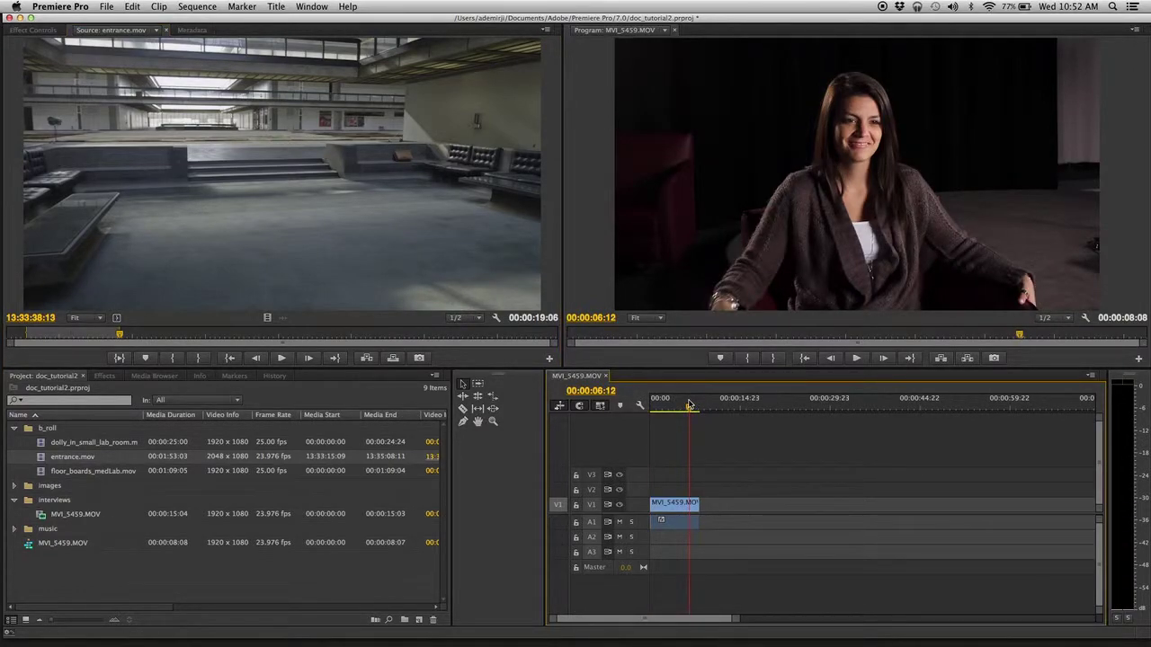
{"action": "left_click", "coordinate": [557, 490]}
{"action": "key", "text": "period"}
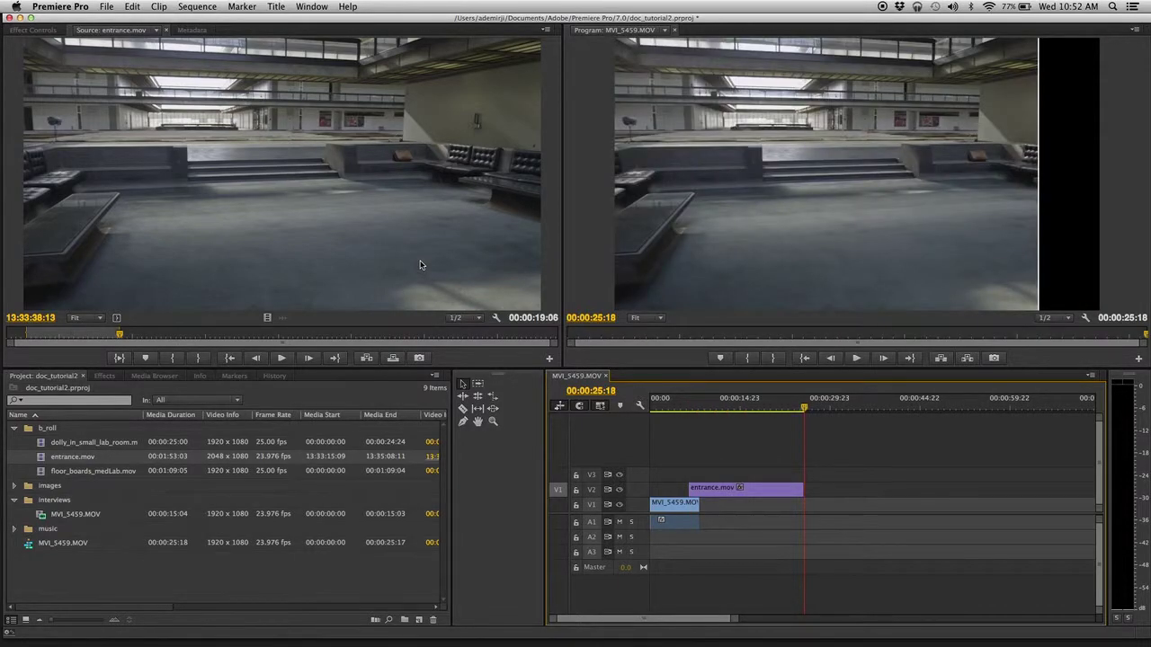
Try moving entrance.mov on V2 to start at 00:00:05:18, and undo both the move and the overwrite edit
{"action": "left_click", "coordinate": [687, 409]}
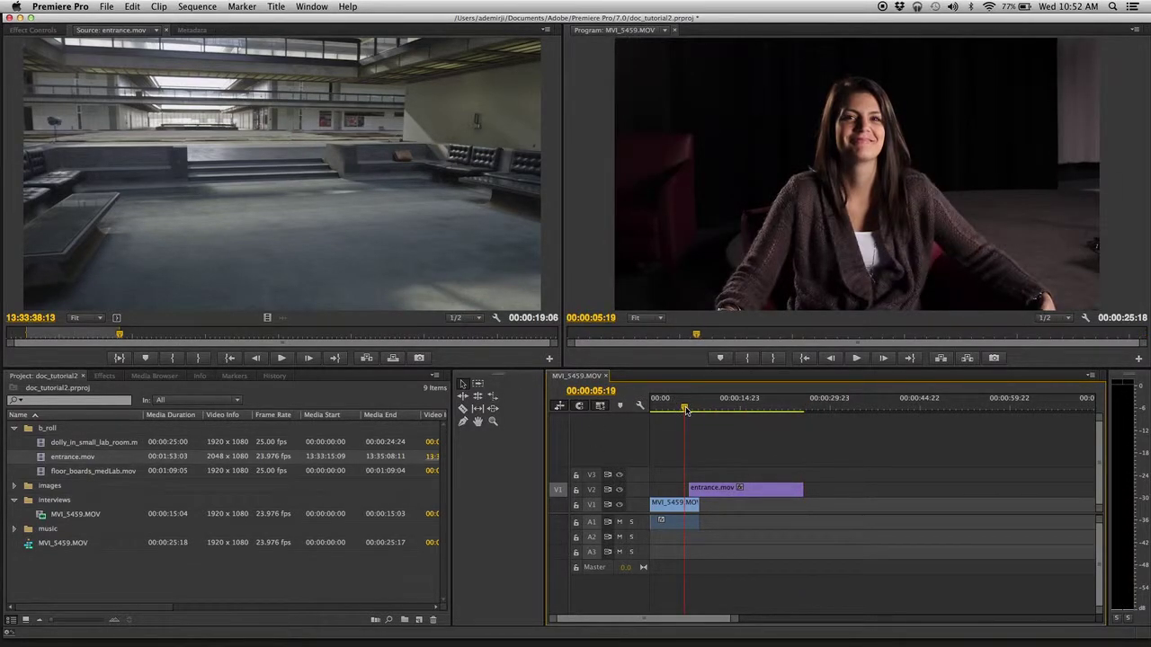
{"action": "left_click_drag", "start_coordinate": [686, 410], "coordinate": [685, 410]}
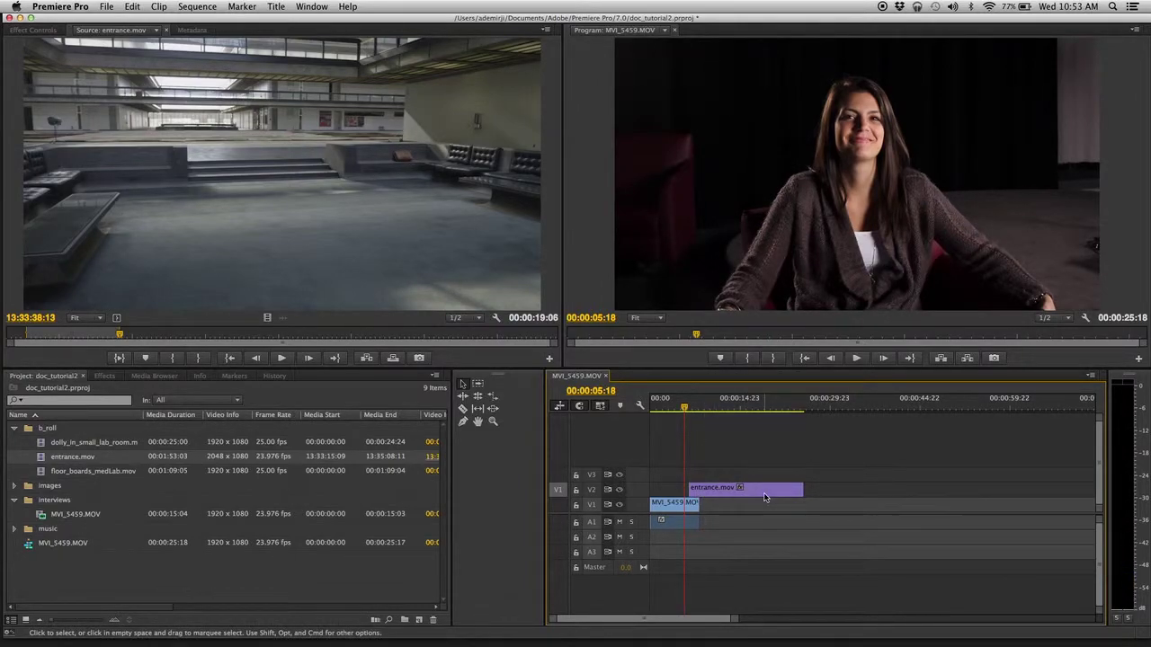
{"action": "left_click_drag", "start_coordinate": [763, 497], "coordinate": [763, 495]}
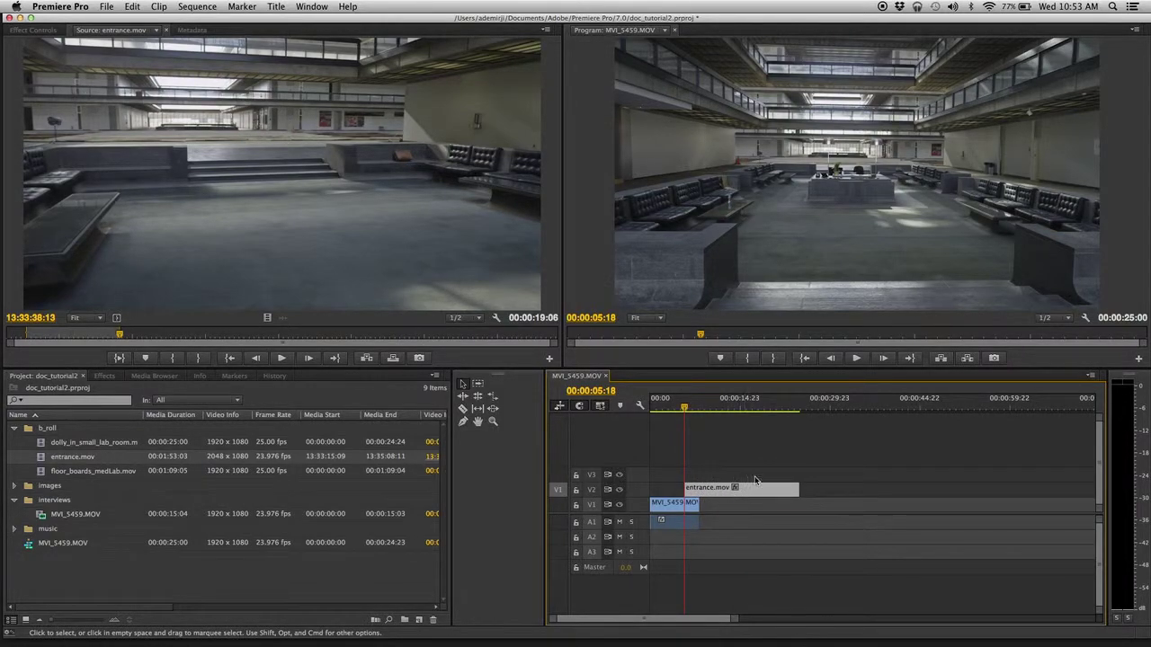
{"action": "key", "text": "super+z"}
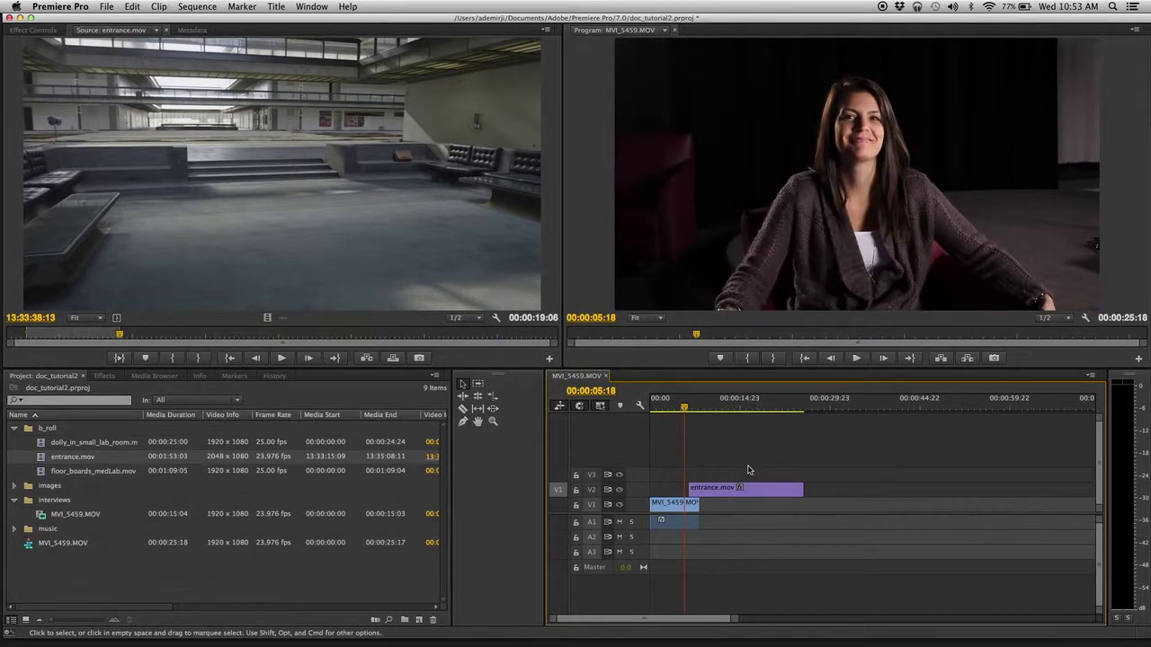
{"action": "key", "text": "super+z"}
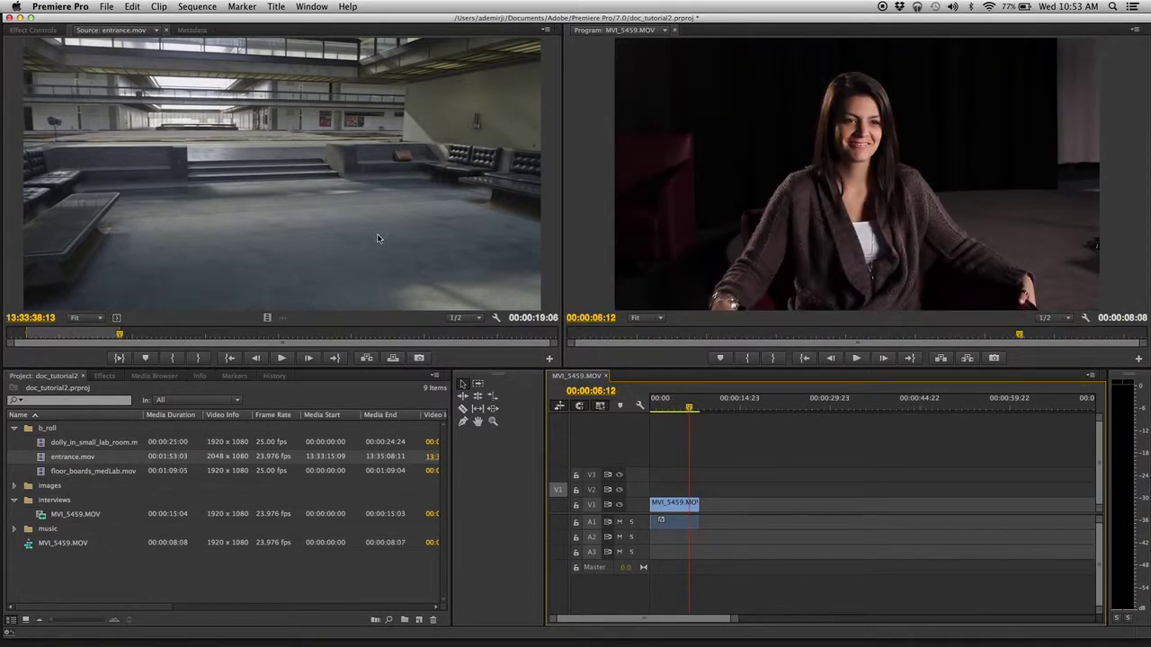
Try inserting entrance.mov on V2 at 00:00:06:12, and overwrite it there instead of inserting it
{"action": "left_click", "coordinate": [366, 359]}
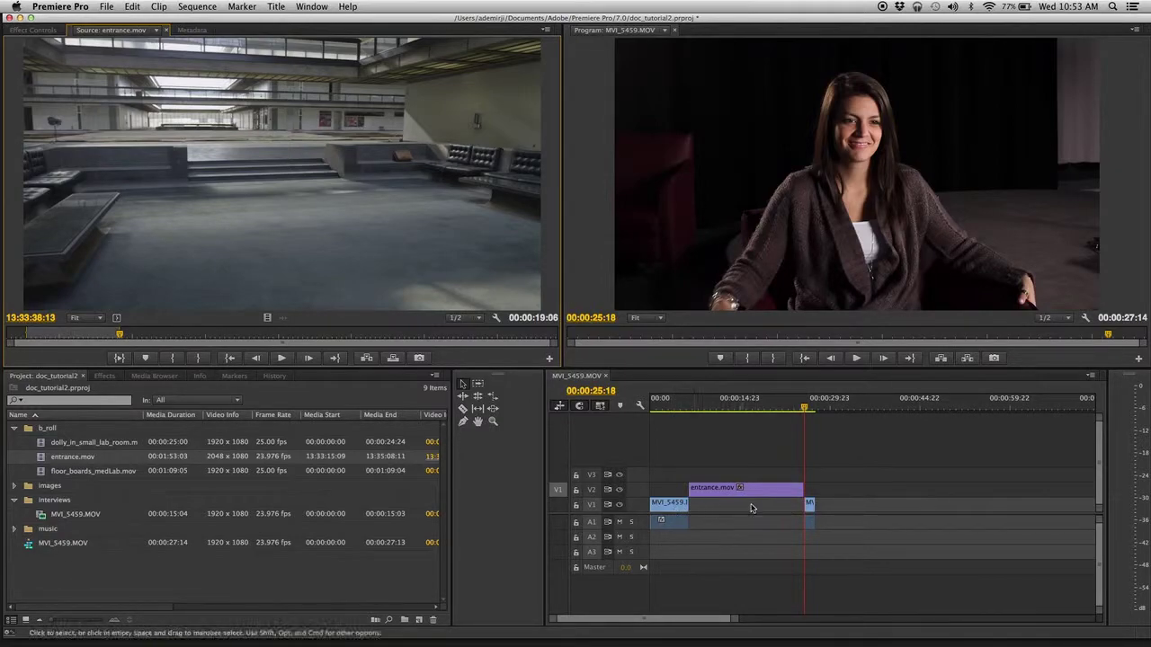
{"action": "mouse_move", "coordinate": [810, 504]}
{"action": "left_mouse_down"}
{"action": "mouse_move", "coordinate": [880, 504]}
{"action": "mouse_move", "coordinate": [816, 506]}
{"action": "left_mouse_up"}
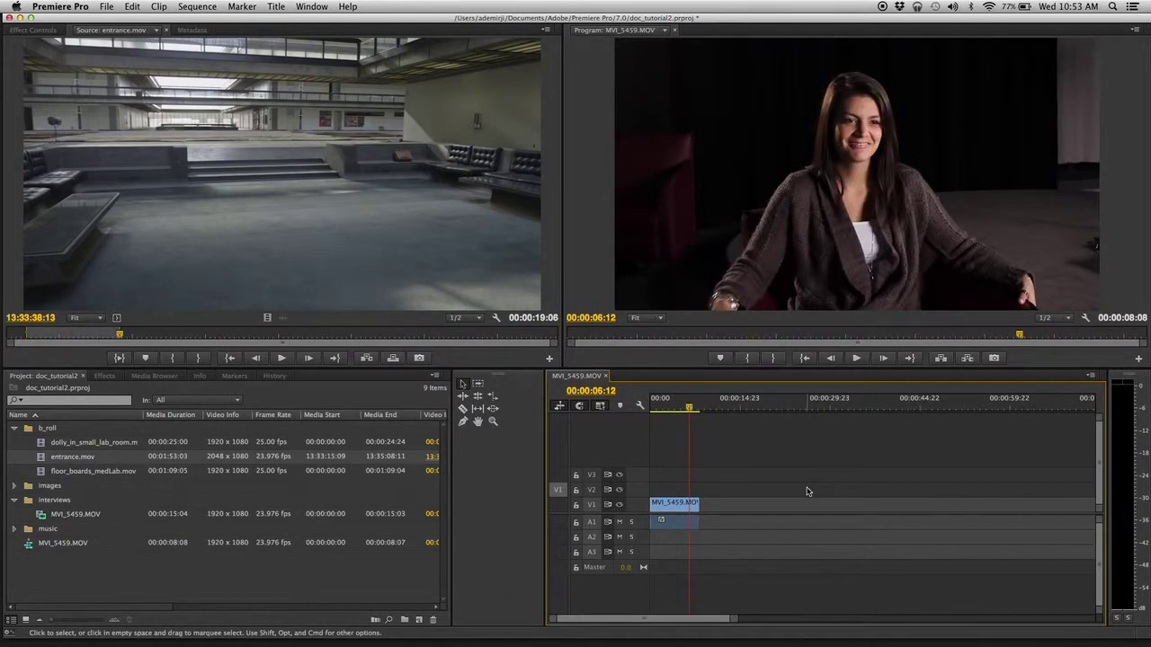
{"action": "left_click", "coordinate": [394, 358]}
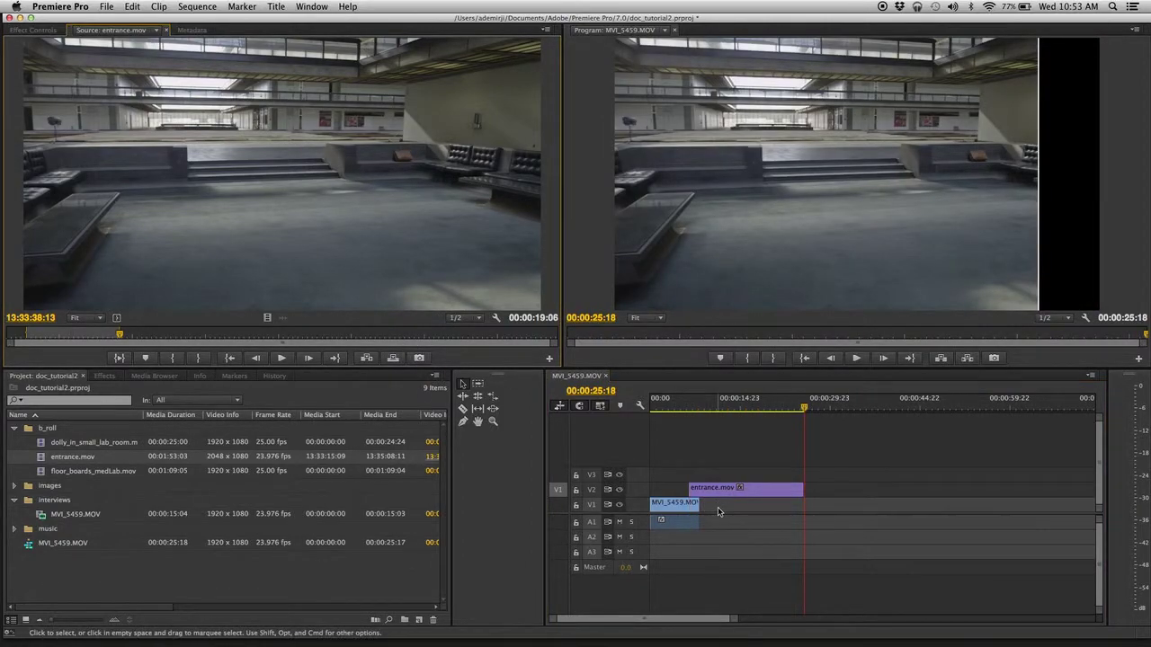
Open IMG_5481.JPG from the images bin, patch the source to V1, and overwrite the image there at 00:00:23:19
{"action": "left_click", "coordinate": [780, 406]}
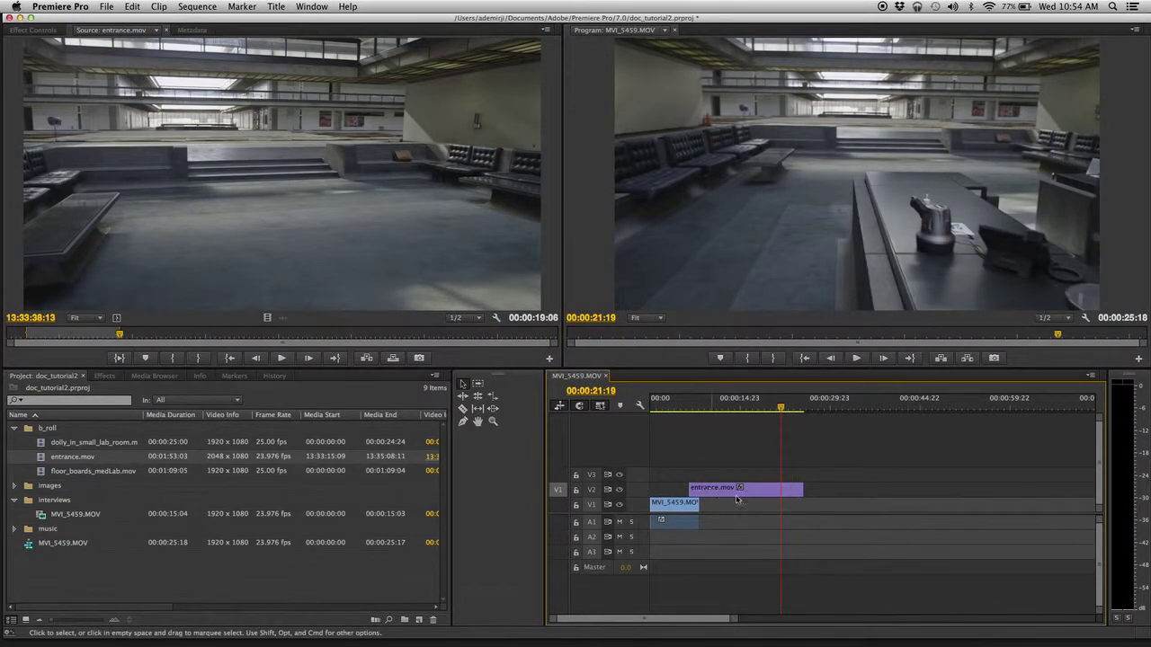
{"action": "left_click", "coordinate": [793, 407]}
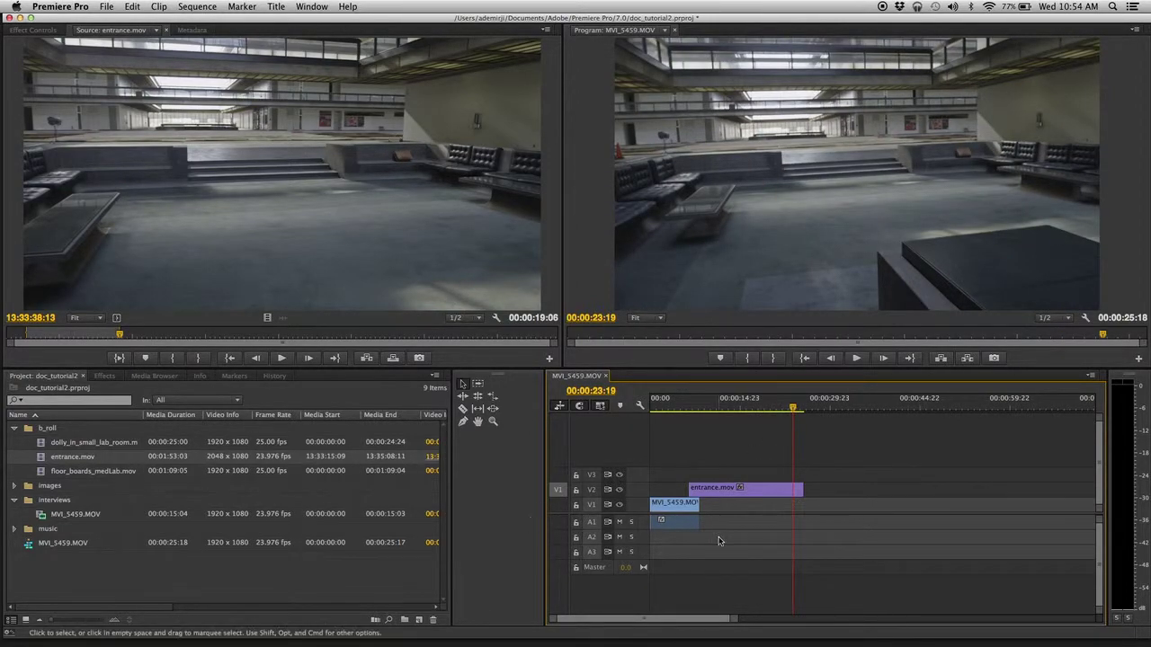
{"action": "left_click", "coordinate": [17, 487]}
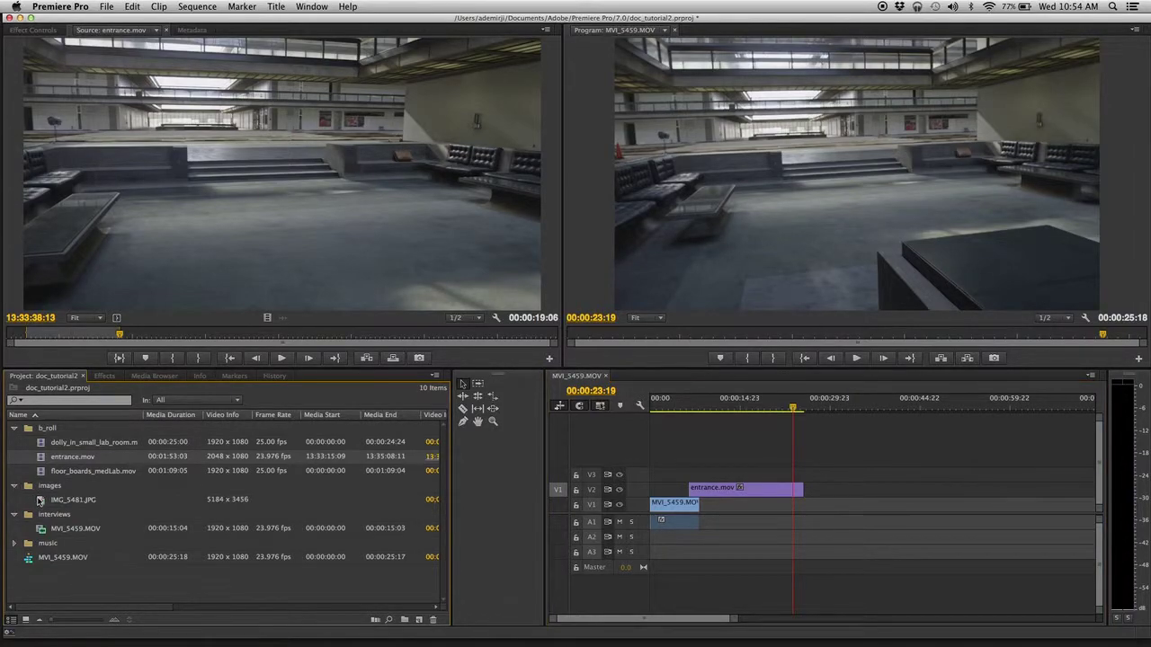
{"action": "double_click", "coordinate": [40, 501]}
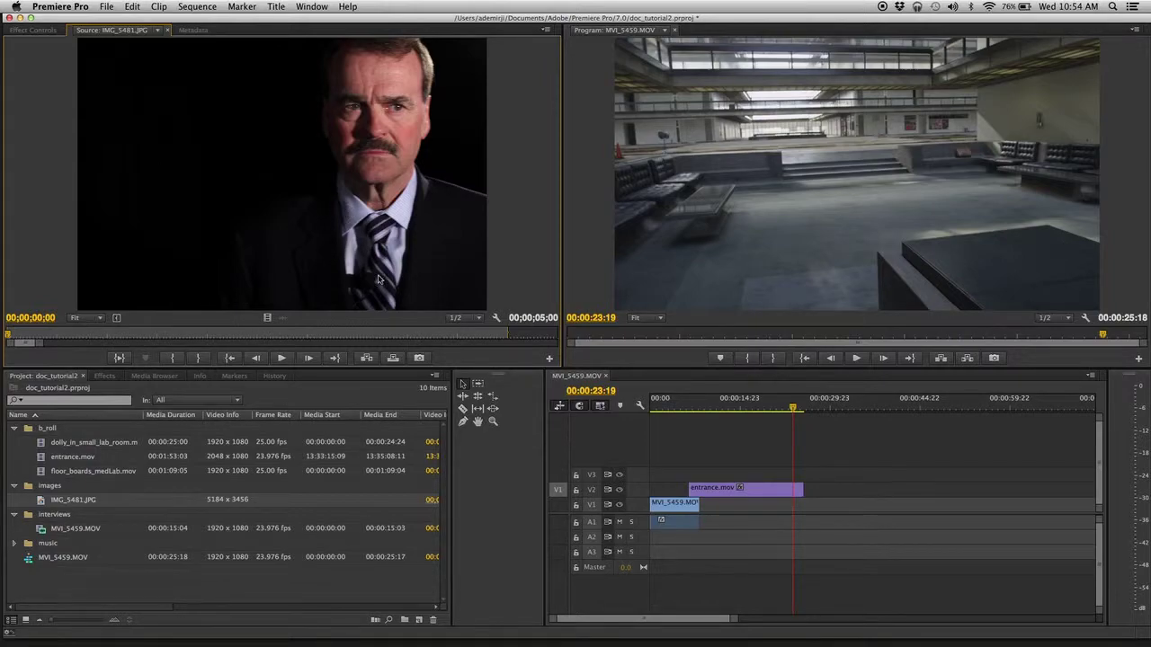
{"action": "left_click", "coordinate": [553, 509]}
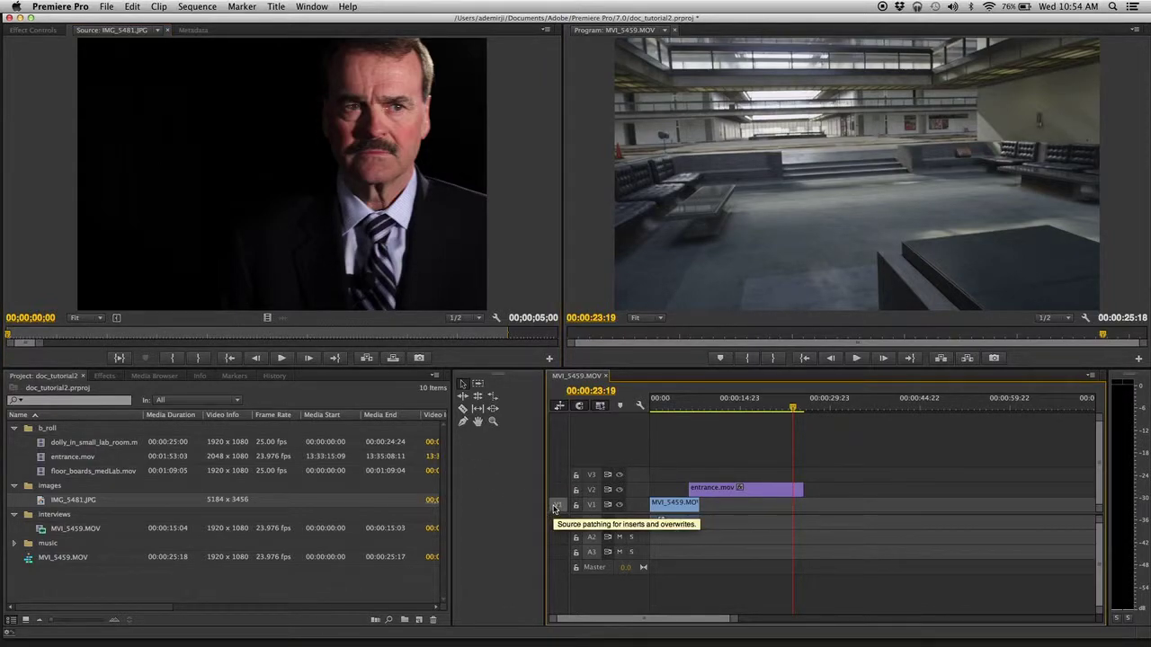
{"action": "left_click", "coordinate": [393, 359]}
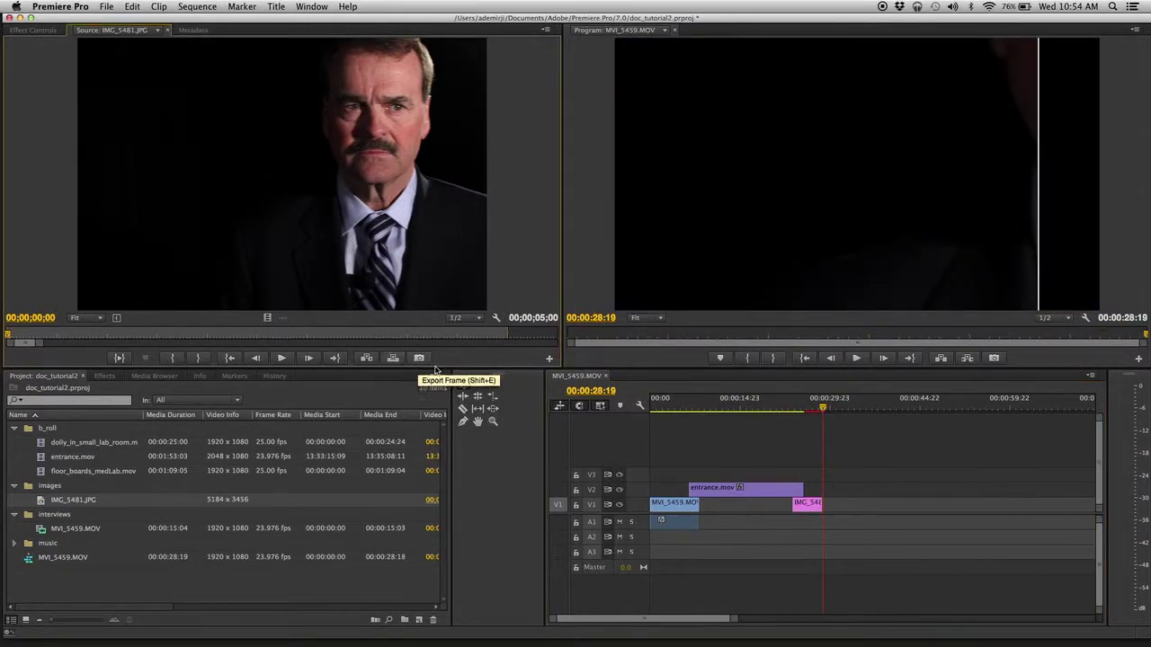
Set the Motion scale of the IMG_5481.JPG clip on V1 to 60
{"action": "left_click", "coordinate": [810, 406]}
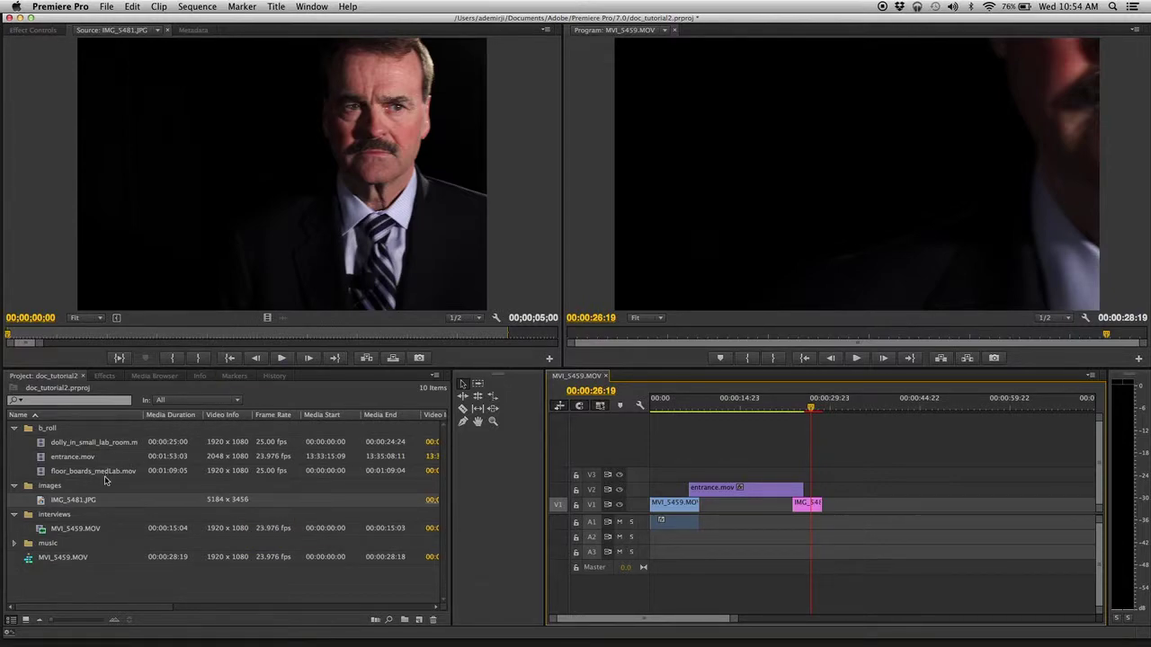
{"action": "double_click", "coordinate": [806, 506]}
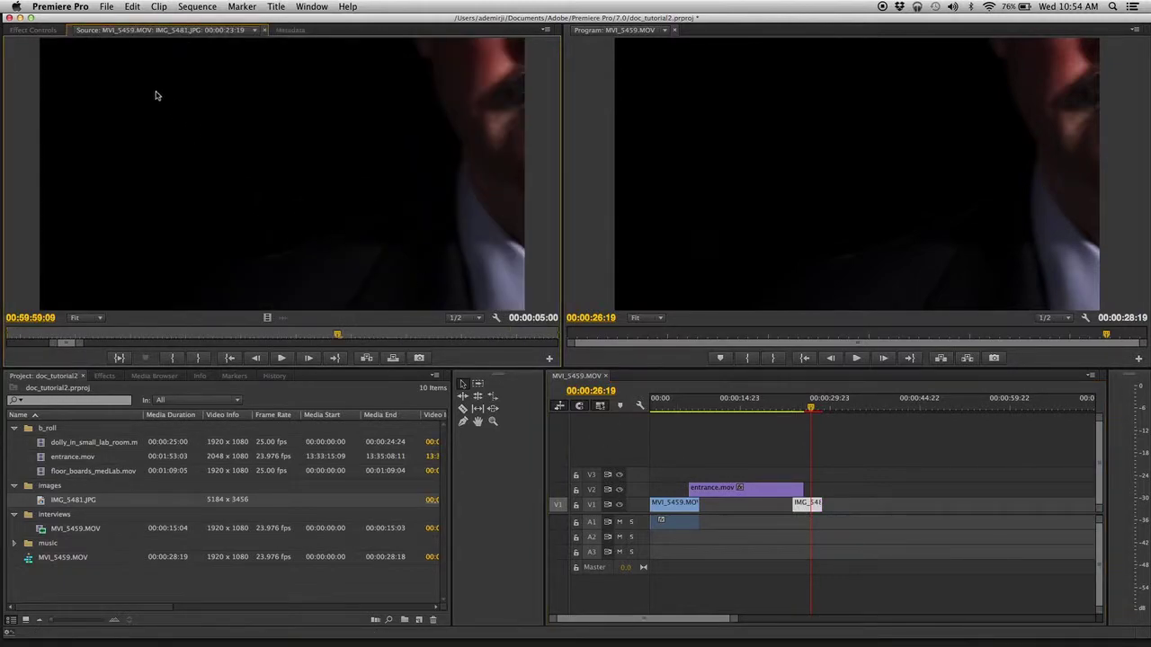
{"action": "left_click", "coordinate": [21, 33]}
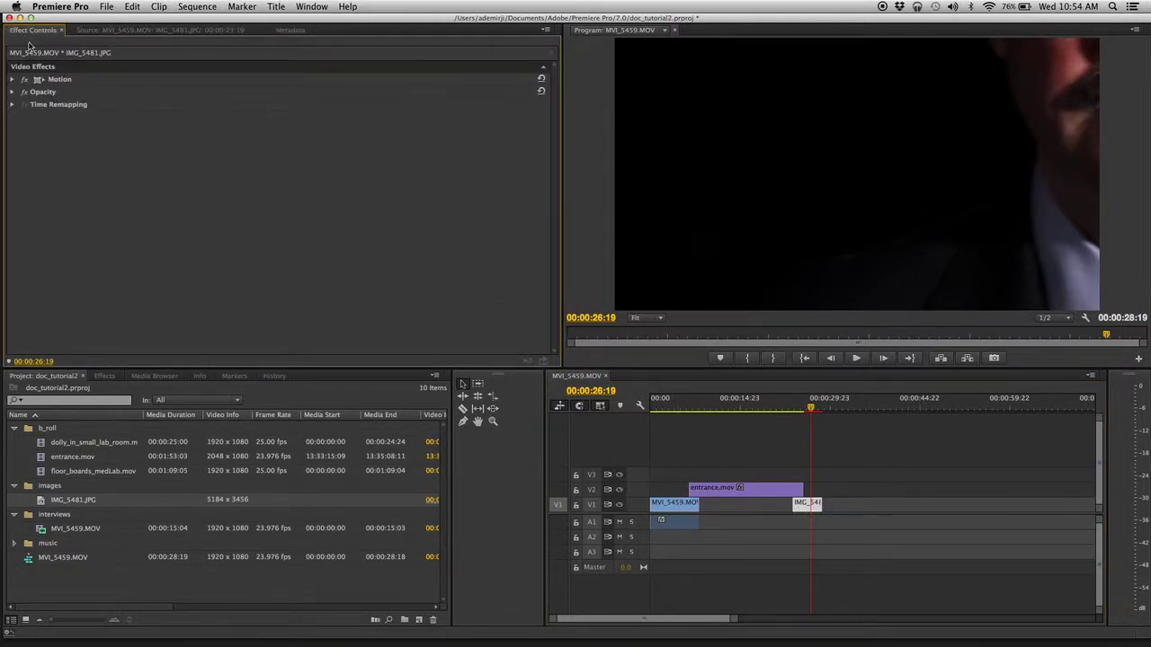
{"action": "left_click", "coordinate": [13, 81]}
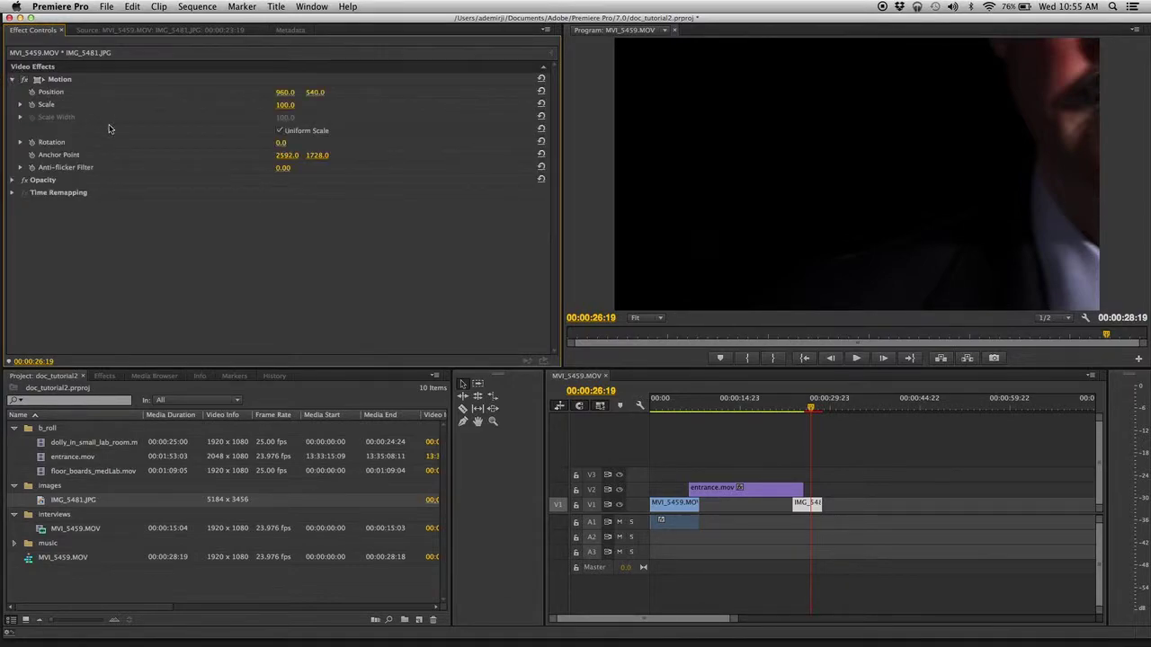
{"action": "left_click", "coordinate": [285, 105]}
{"action": "type", "text": "60"}
{"action": "key", "text": "Return"}
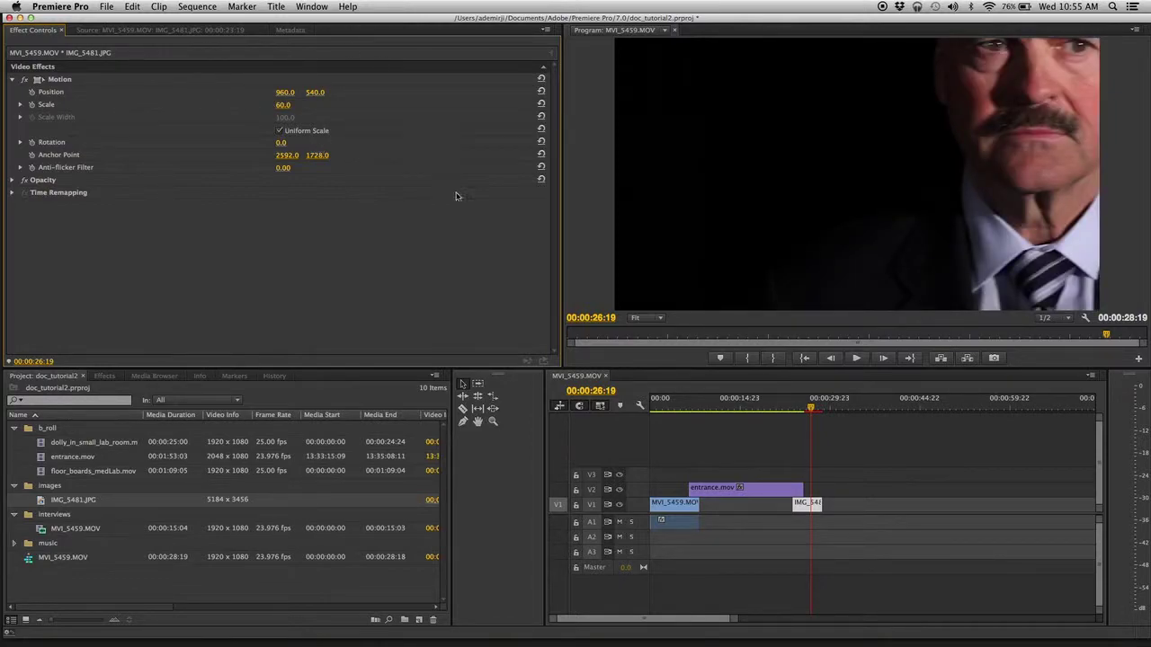
Set the Motion scale of the IMG_5481.JPG clip to 33 and extend its end on V1 to 00:00:31:05
{"action": "mouse_move", "coordinate": [281, 107]}
{"action": "left_mouse_down"}
{"action": "mouse_move", "coordinate": [242, 107]}
{"action": "mouse_move", "coordinate": [259, 107]}
{"action": "left_mouse_up"}
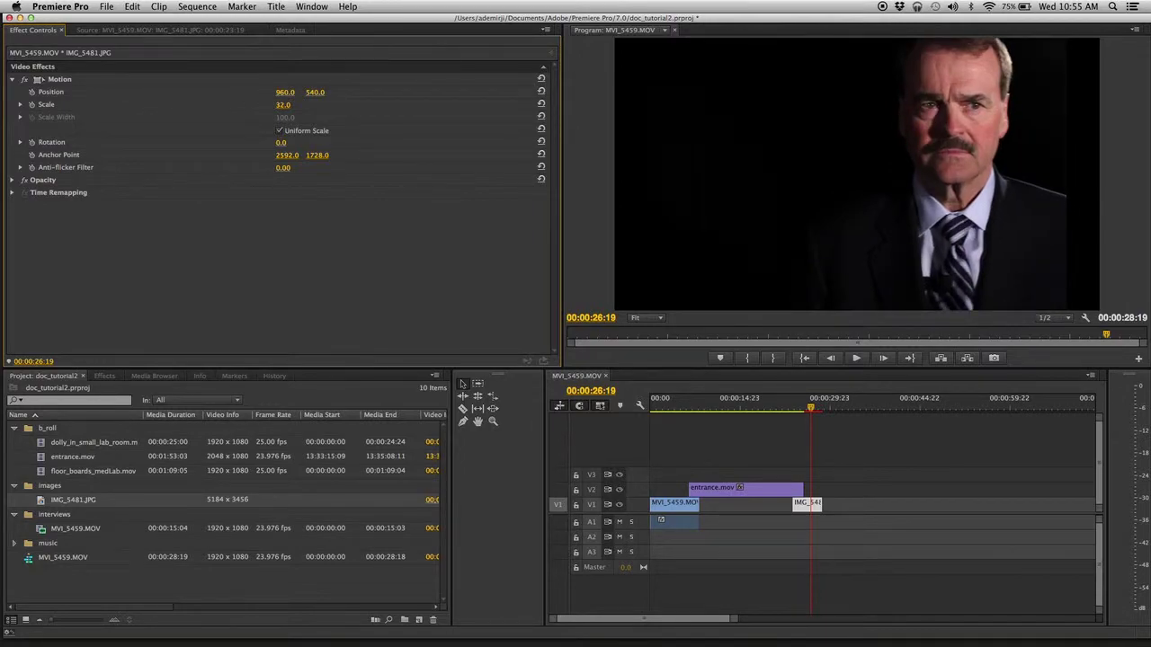
{"action": "left_click_drag", "start_coordinate": [259, 107], "coordinate": [260, 107]}
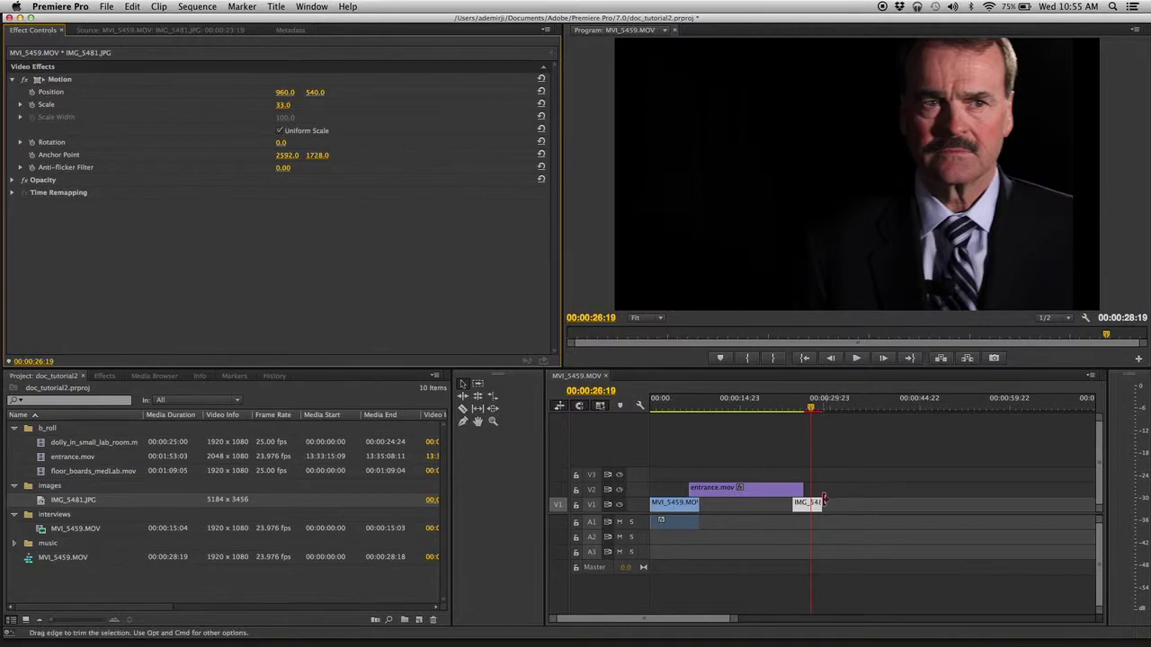
{"action": "left_click_drag", "start_coordinate": [823, 501], "coordinate": [835, 502]}
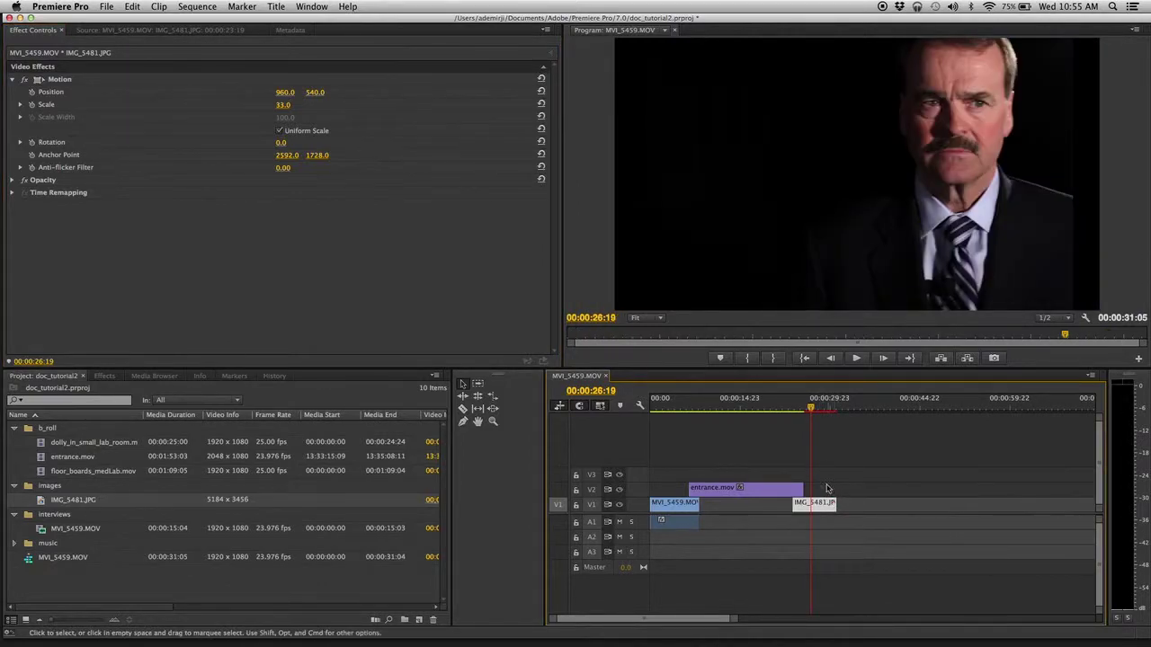
{"action": "mouse_move", "coordinate": [826, 405]}
{"action": "left_mouse_down"}
{"action": "mouse_move", "coordinate": [784, 407]}
{"action": "mouse_move", "coordinate": [814, 406]}
{"action": "left_mouse_up"}
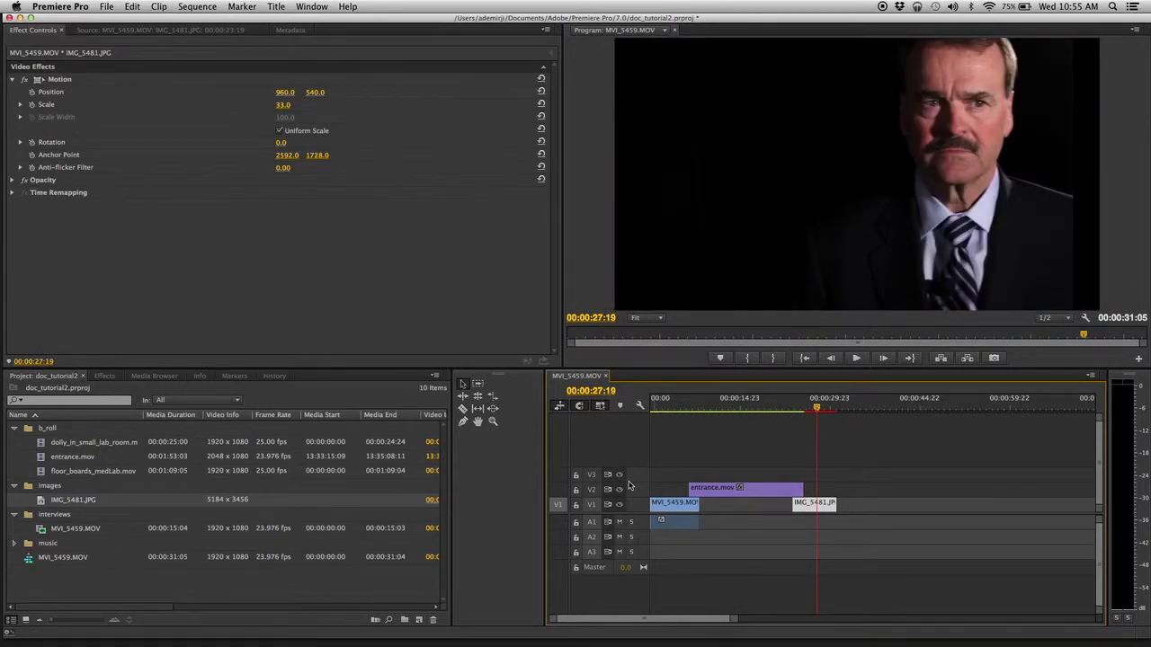
Go to the start of the sequence and step back and forth between the V1 edit points at 00:00:00:00 and 00:00:08:08
{"action": "left_click", "coordinate": [695, 408]}
{"action": "key", "text": "Home"}
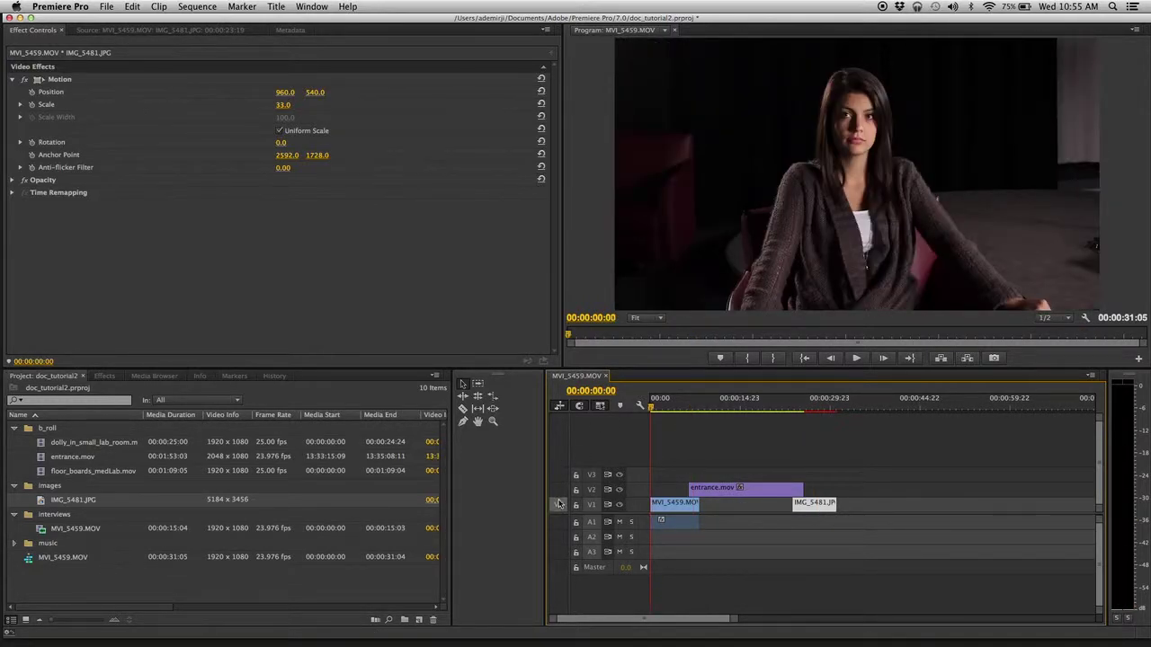
{"action": "key", "text": "Down"}
{"action": "key", "text": "Down"}
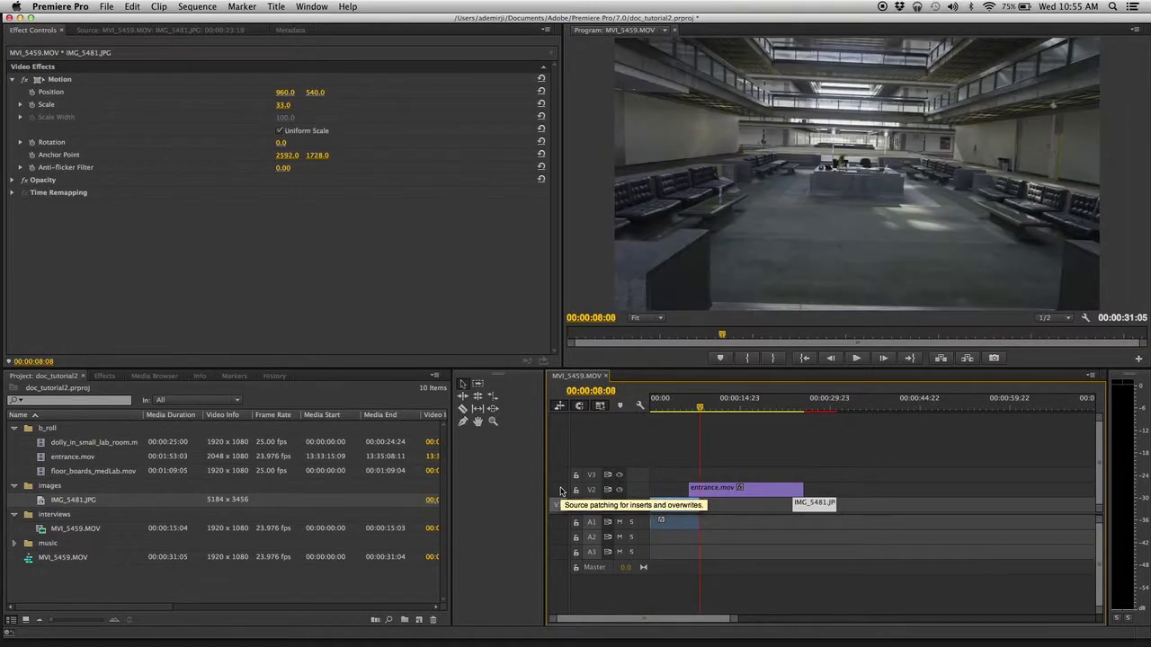
{"action": "key", "text": "Down"}
{"action": "key", "text": "Up"}
{"action": "key", "text": "Up"}
{"action": "key", "text": "Up"}
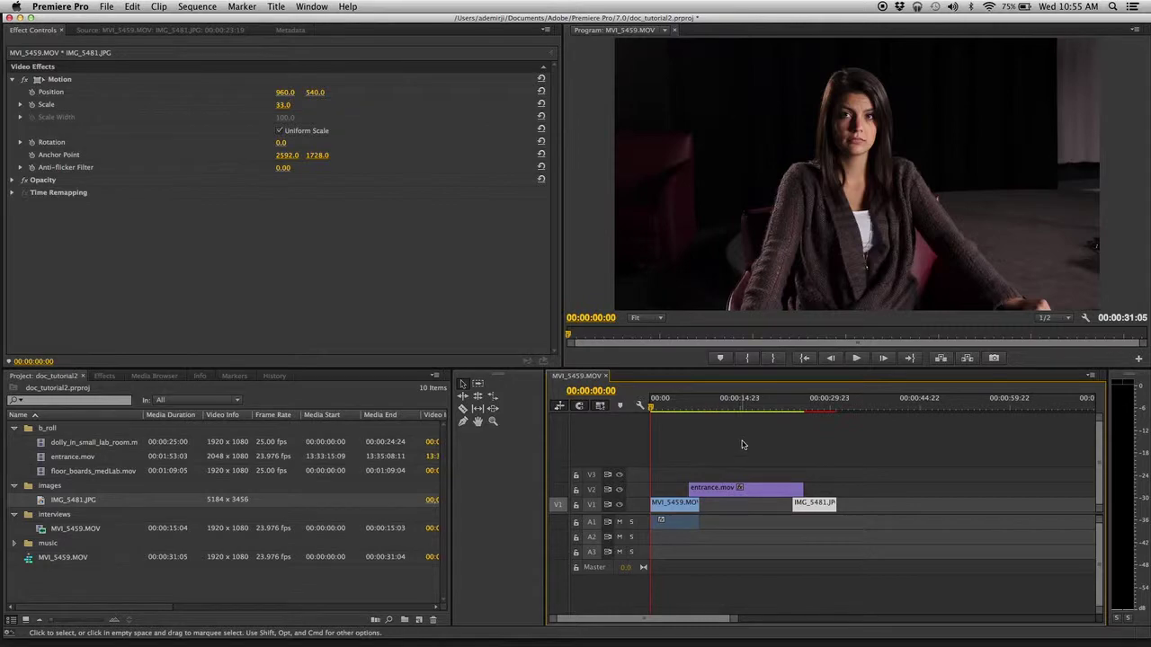
{"action": "key", "text": "Down"}
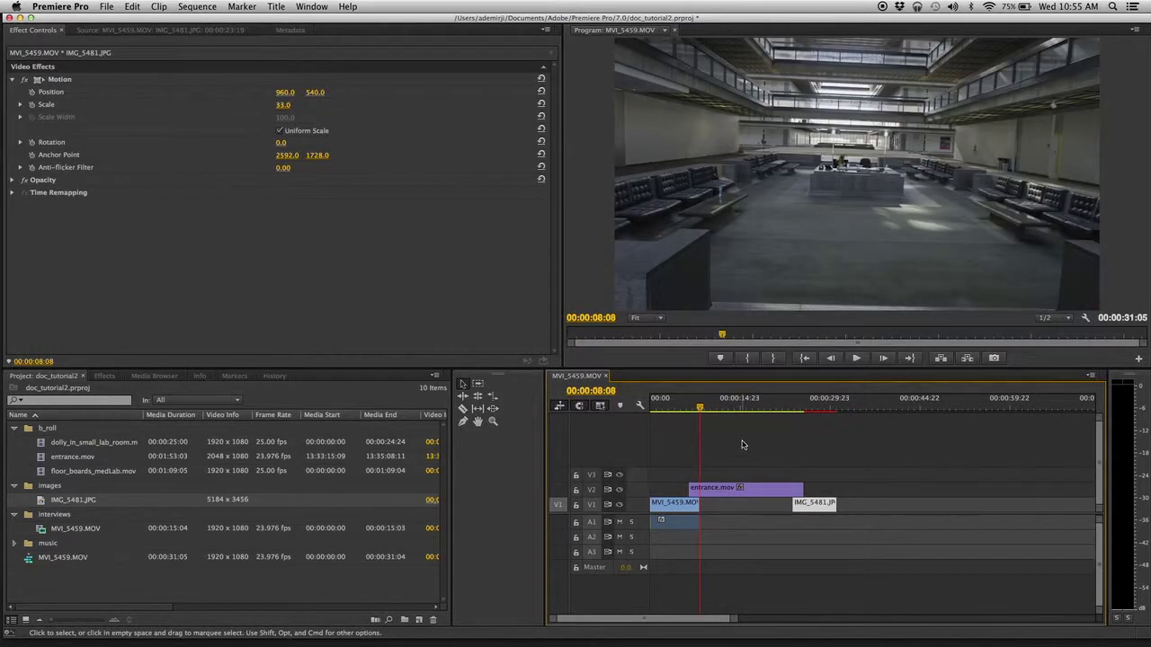
{"action": "key", "text": "Up"}
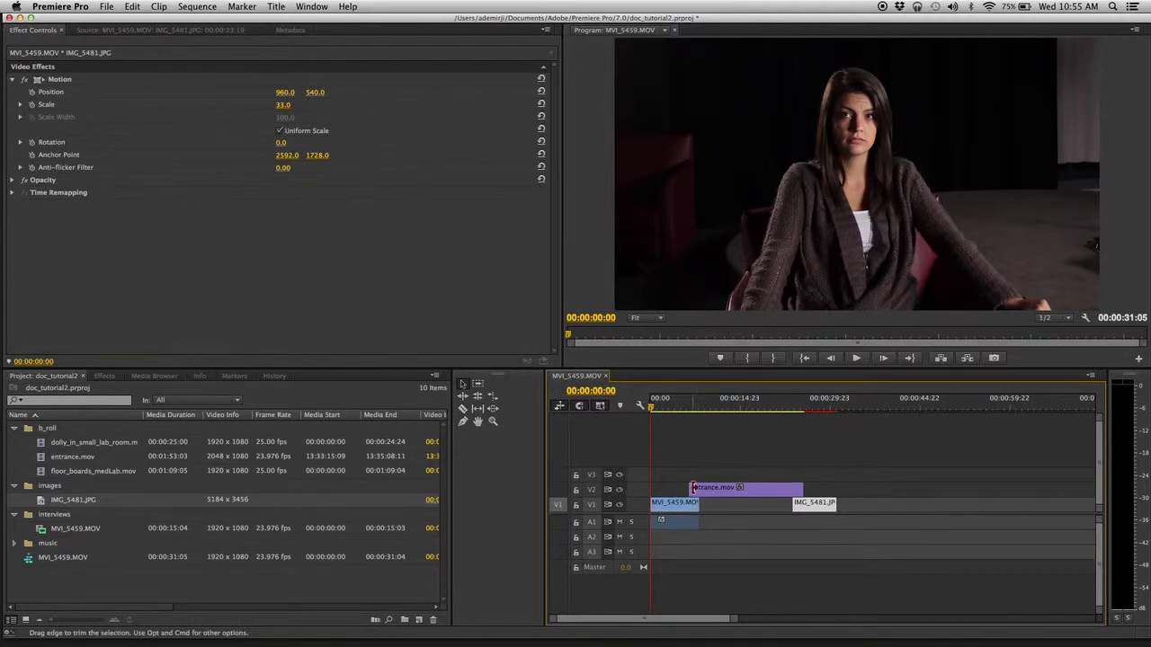
{"action": "key", "text": "Down"}
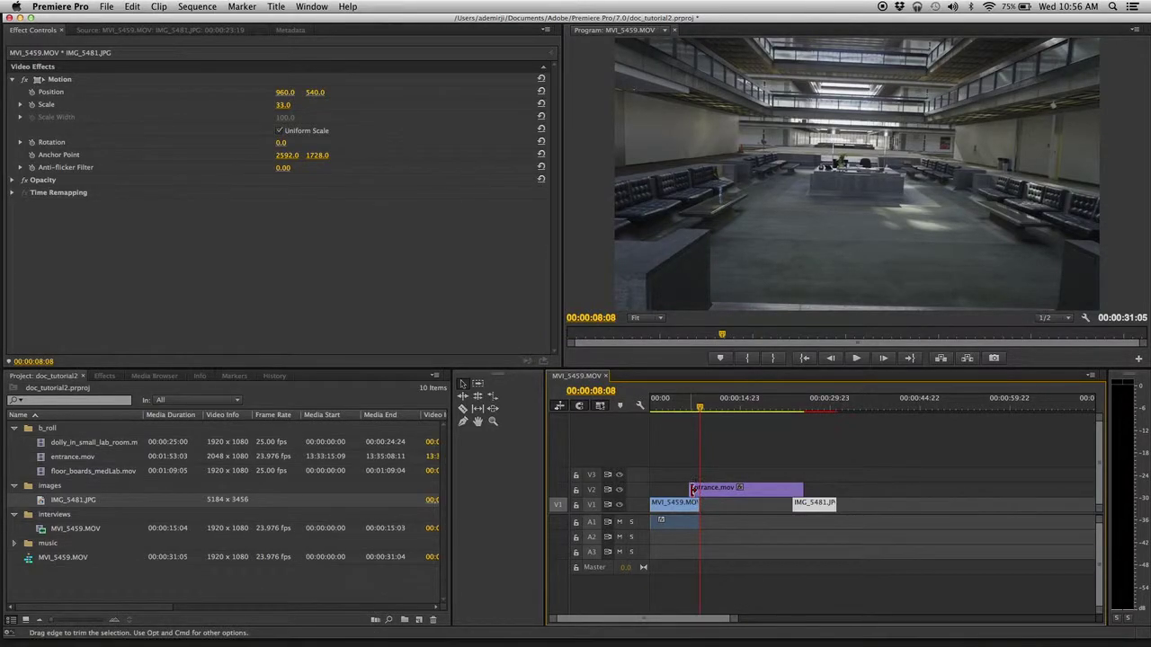
{"action": "key", "text": "Up"}
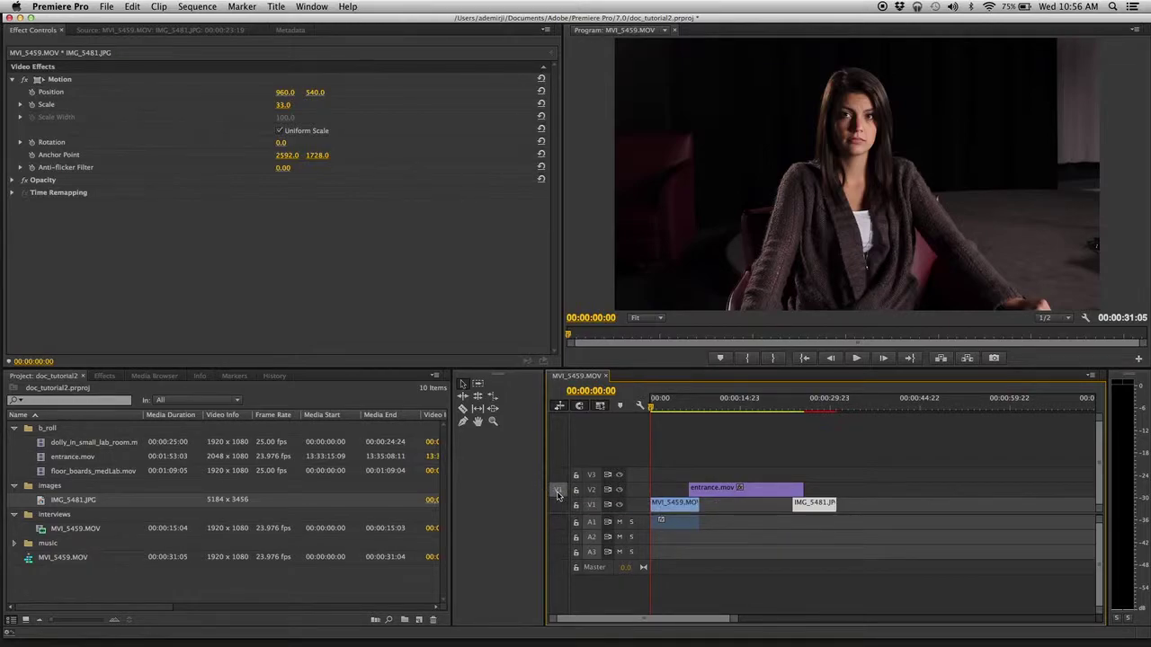
{"action": "key", "text": "Down"}
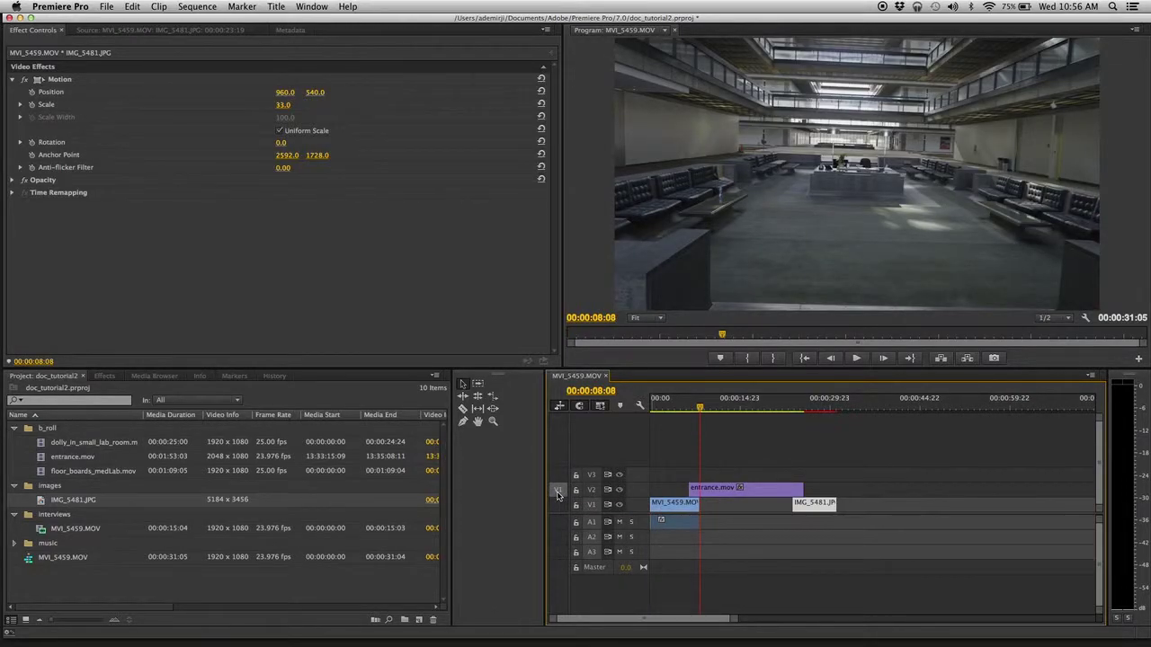
{"action": "key", "text": "Up"}
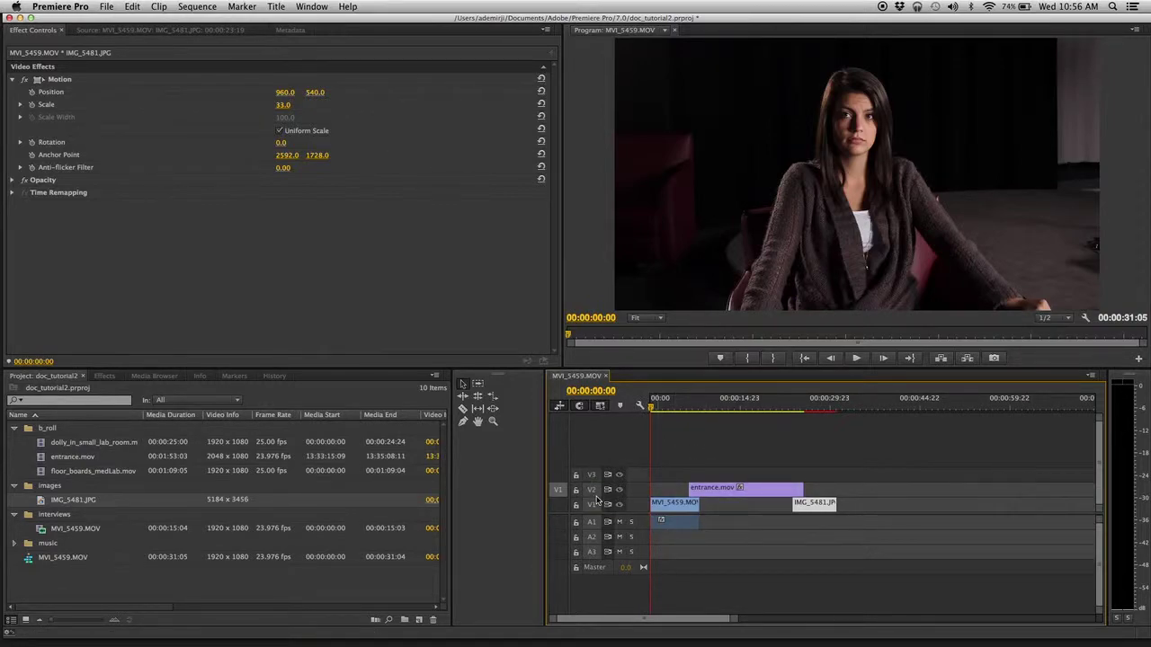
With V2 also targeted, step through the V1 and V2 edit points from 00:00:06:12 to 00:00:25:18 and back
{"action": "key", "text": "Down"}
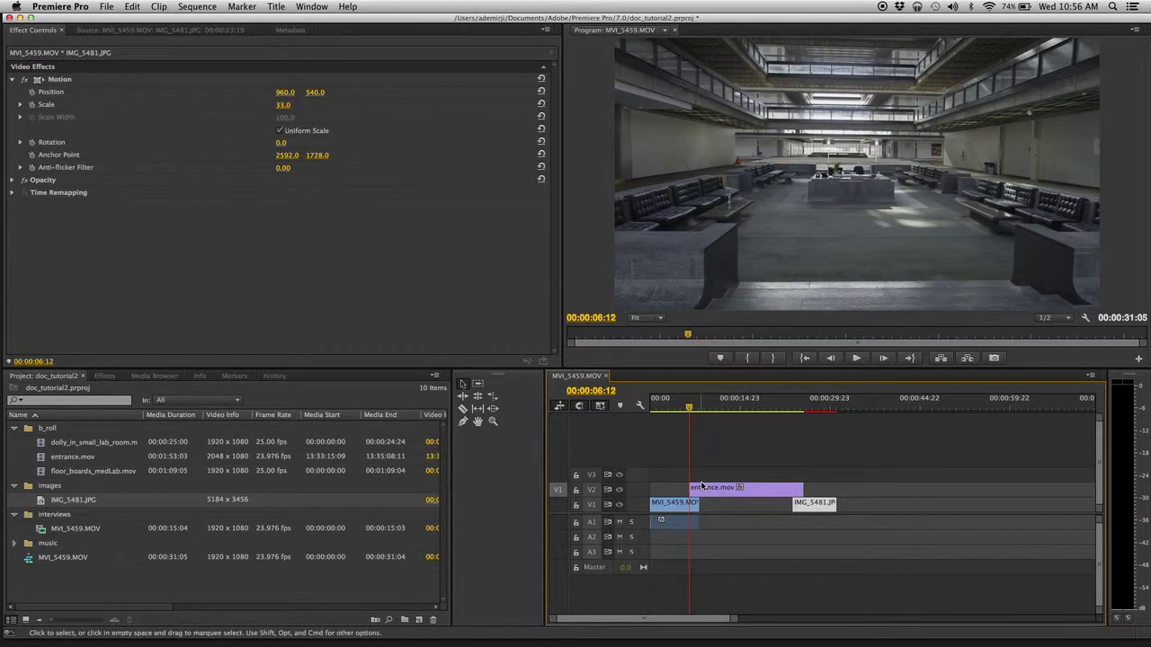
{"action": "key", "text": "Down"}
{"action": "key", "text": "Down"}
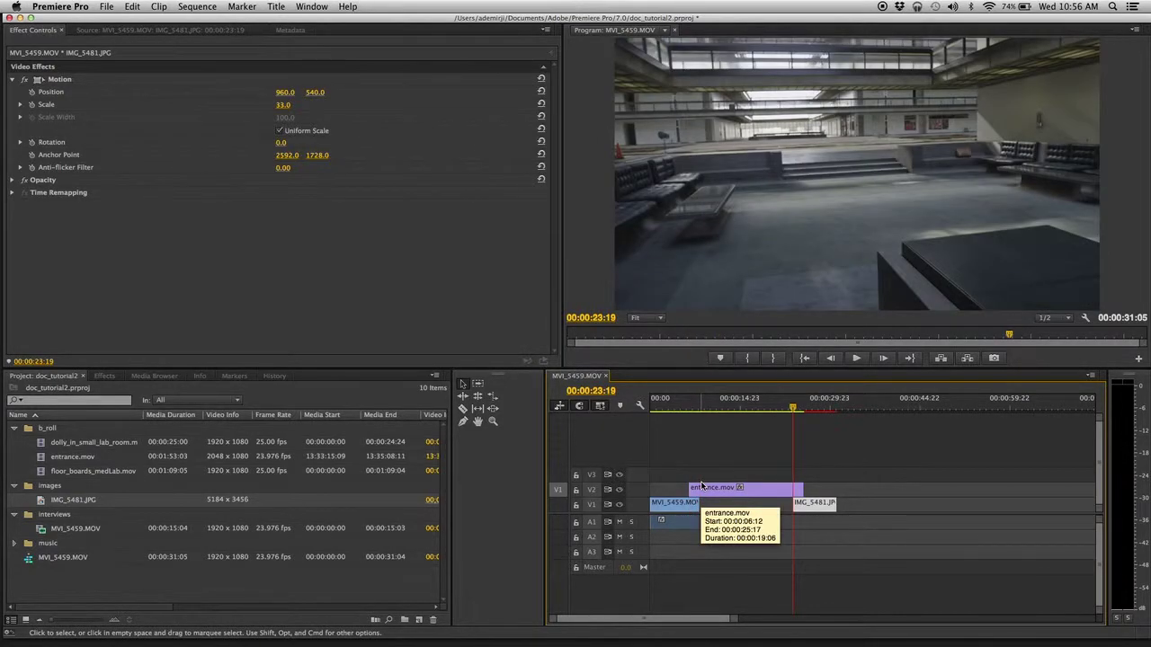
{"action": "key", "text": "Down"}
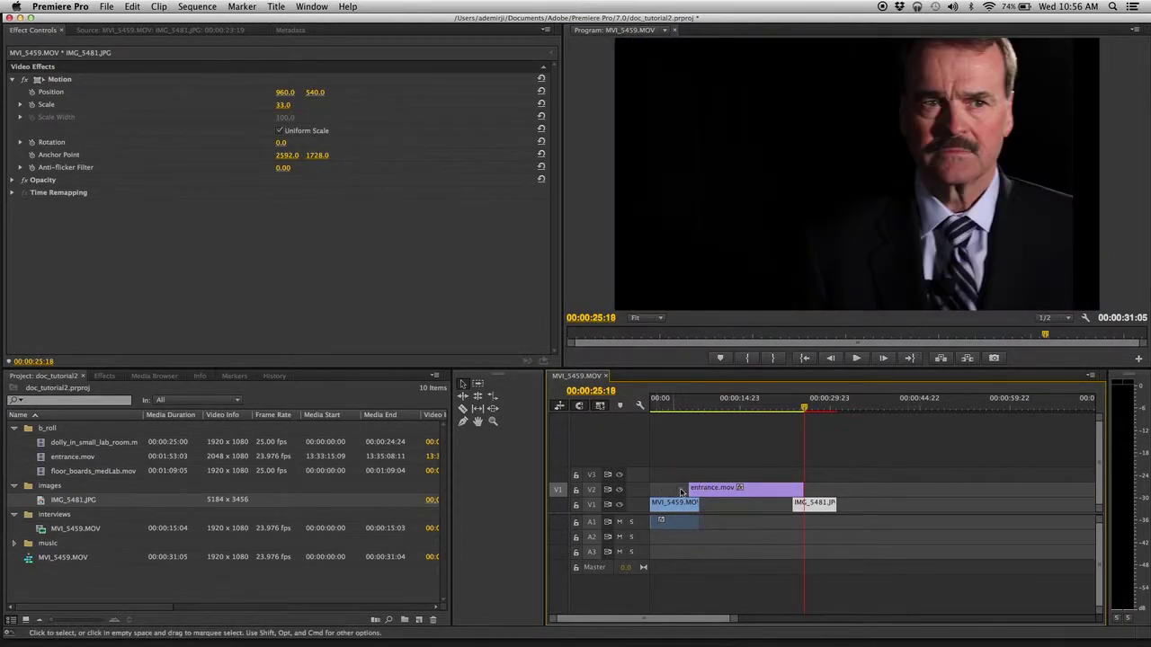
{"action": "key", "text": "Up"}
{"action": "key", "text": "Up"}
{"action": "key", "text": "Up"}
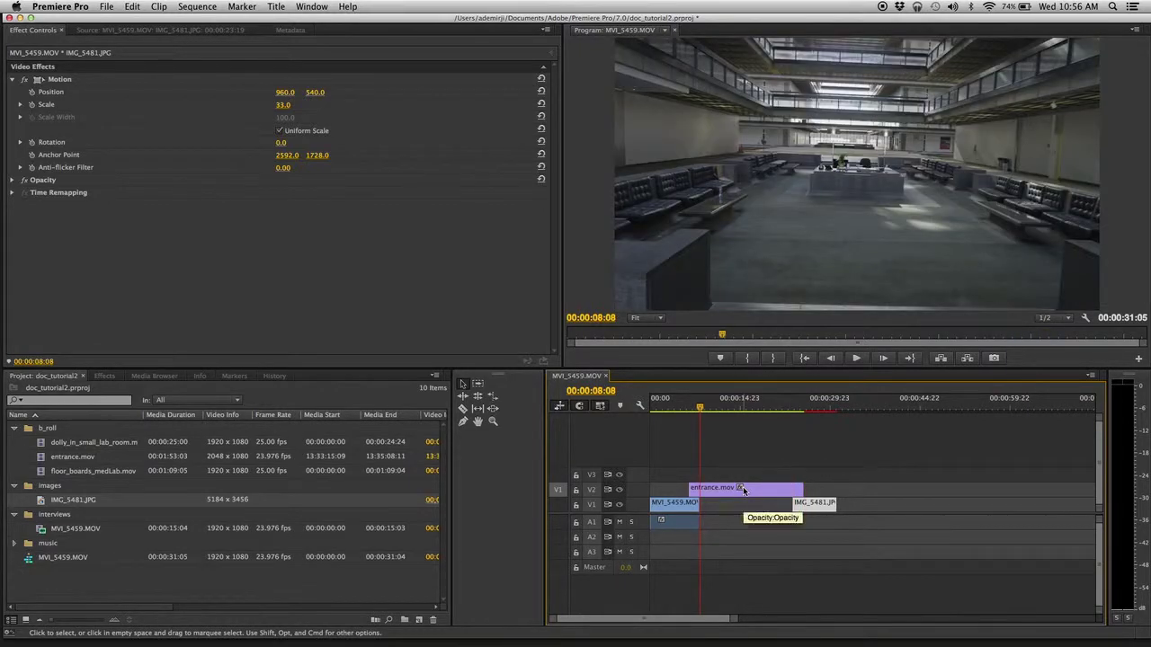
Collapse the b_roll, images and interviews bins, and rename the MVI_5459.MOV sequence to bell_roughCut1
{"action": "left_click", "coordinate": [16, 432]}
{"action": "left_click", "coordinate": [13, 442]}
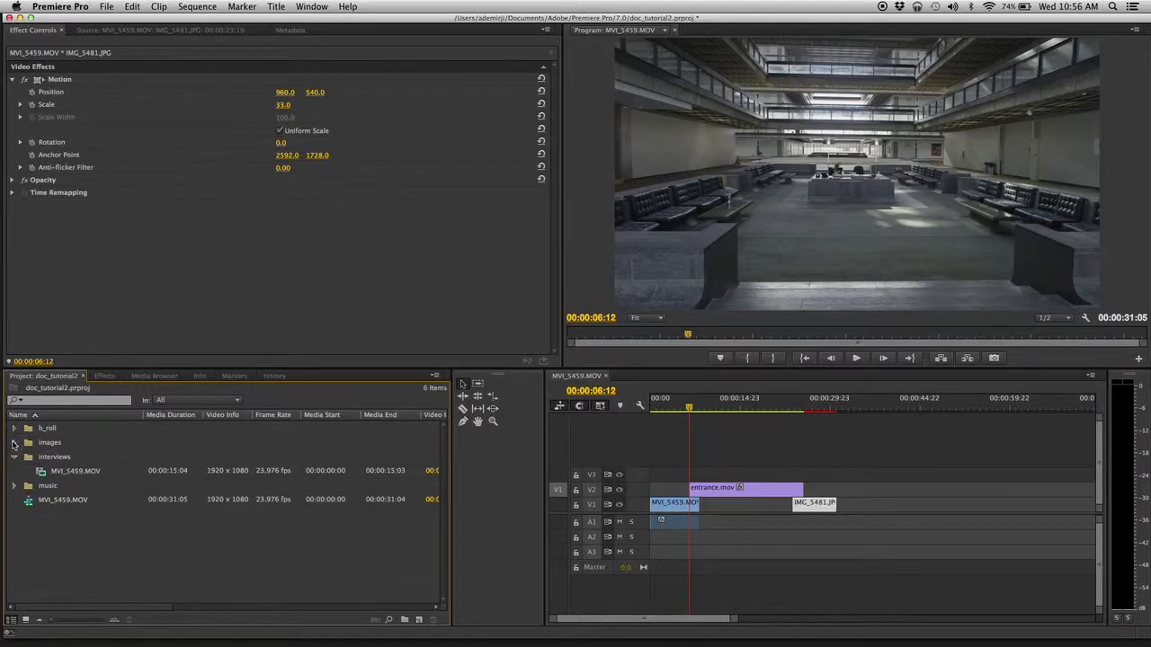
{"action": "left_click", "coordinate": [13, 457]}
{"action": "double_click", "coordinate": [29, 486]}
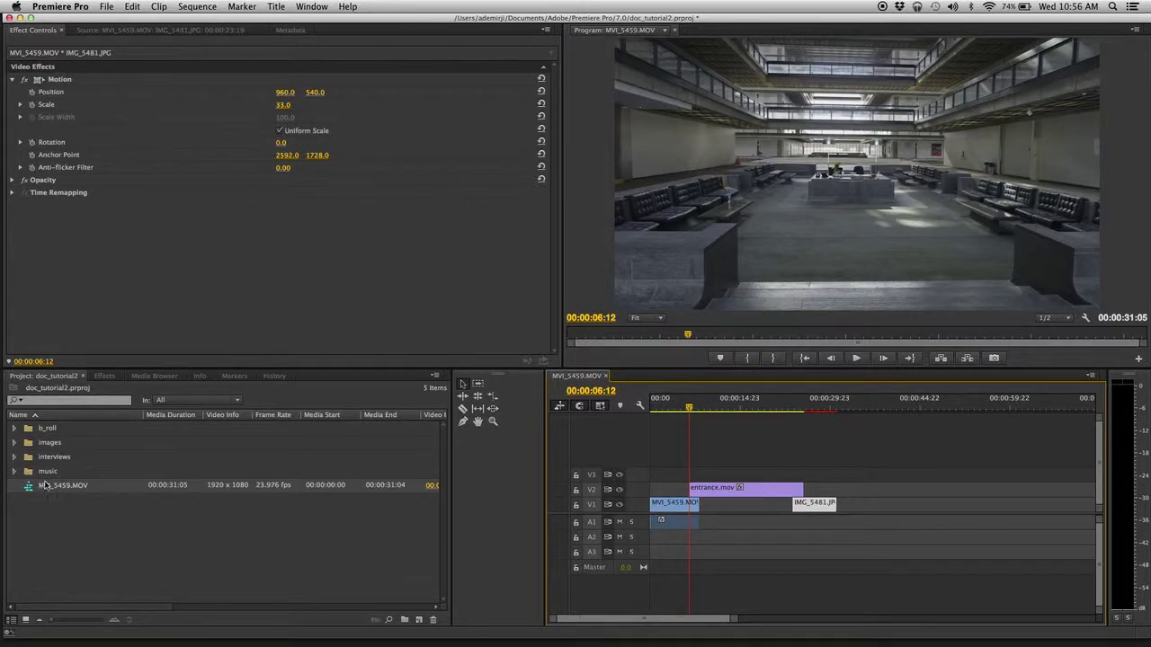
{"action": "left_click", "coordinate": [46, 486]}
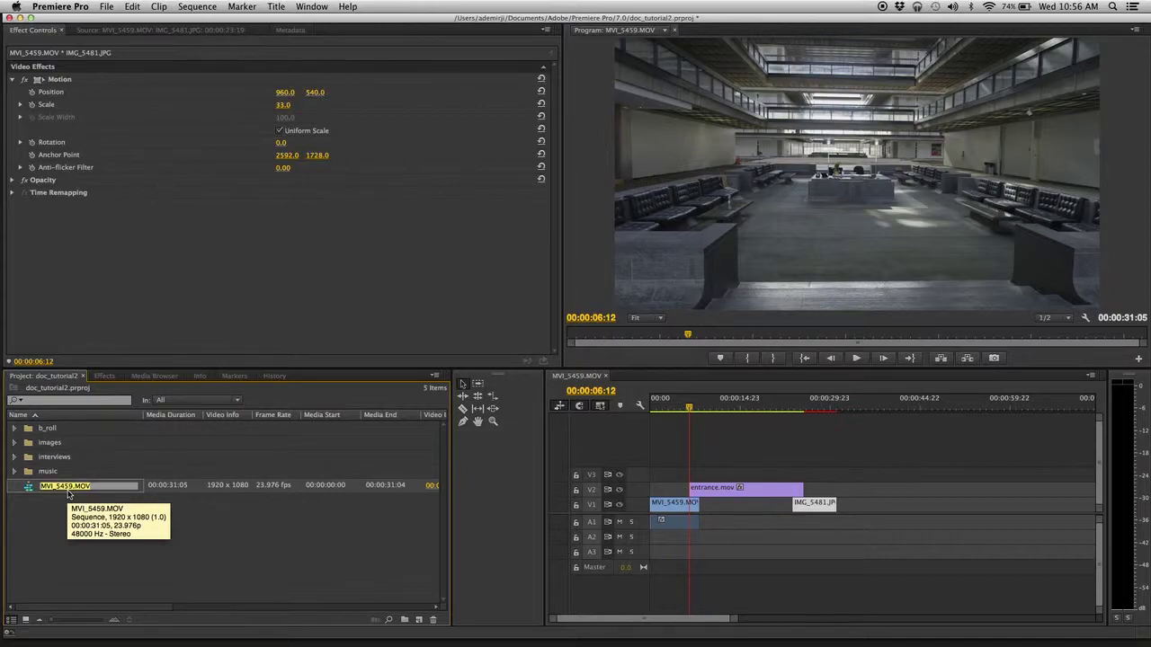
{"action": "type", "text": "bell_roughCut1"}
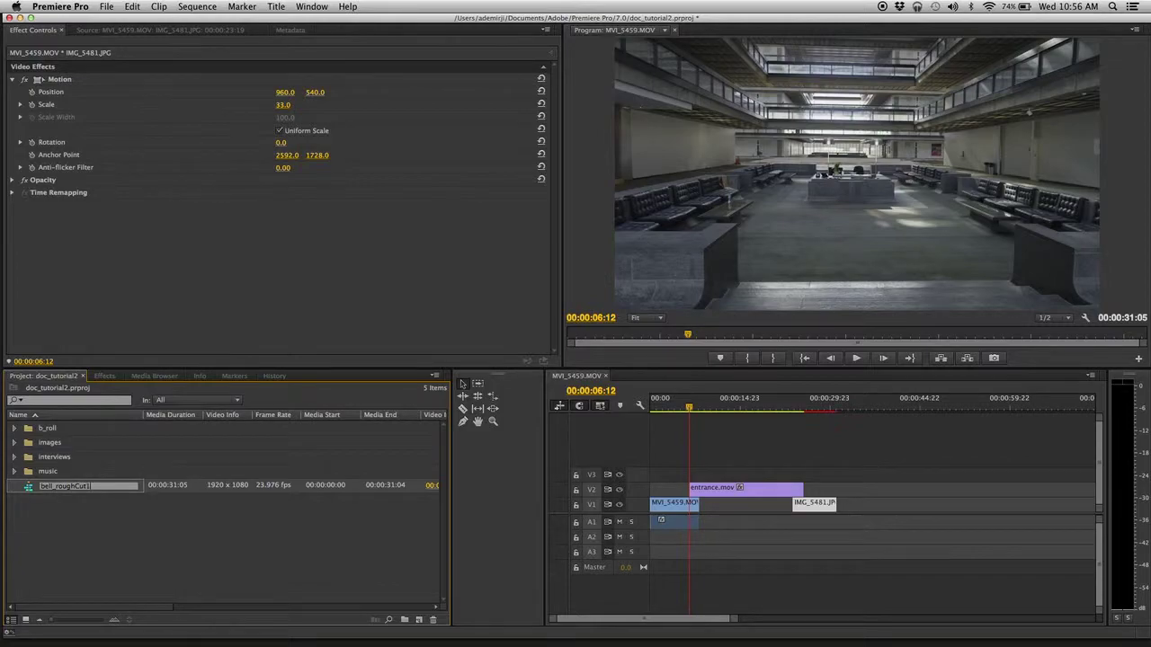
{"action": "key", "text": "Return"}
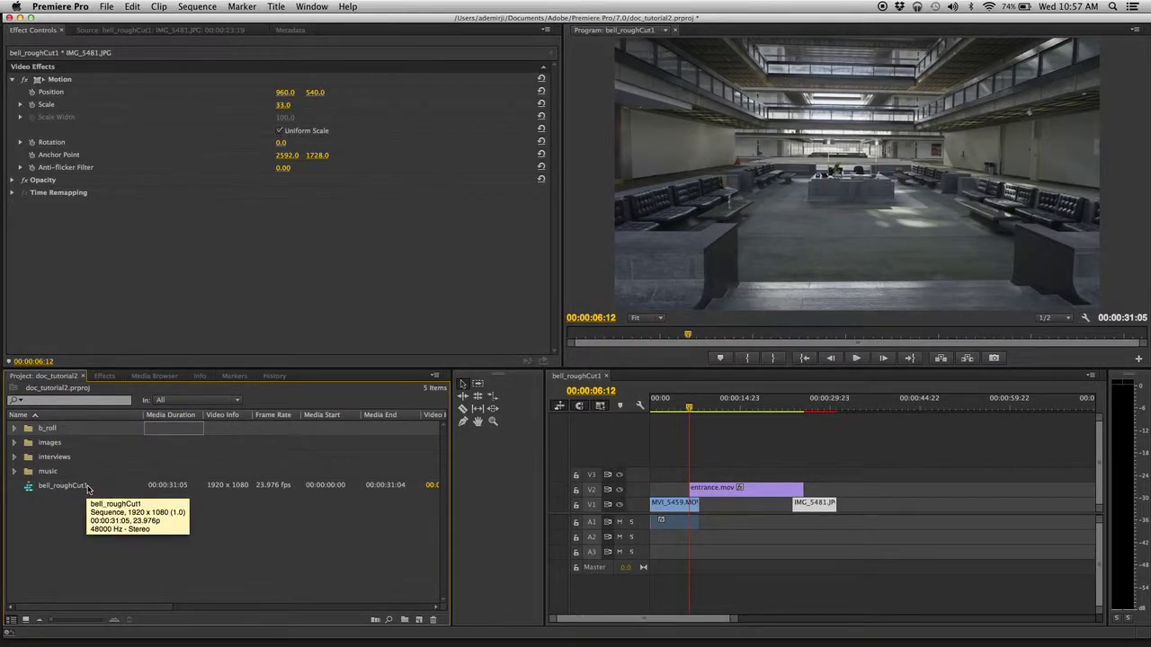
Open slow_good_cello.aif from the music bin in the source monitor and play its opening seconds
{"action": "scroll", "coordinate": [401, 505], "scroll_direction": "right", "scroll_amount": 5}
{"action": "scroll", "coordinate": [401, 505], "scroll_direction": "left", "scroll_amount": 5}
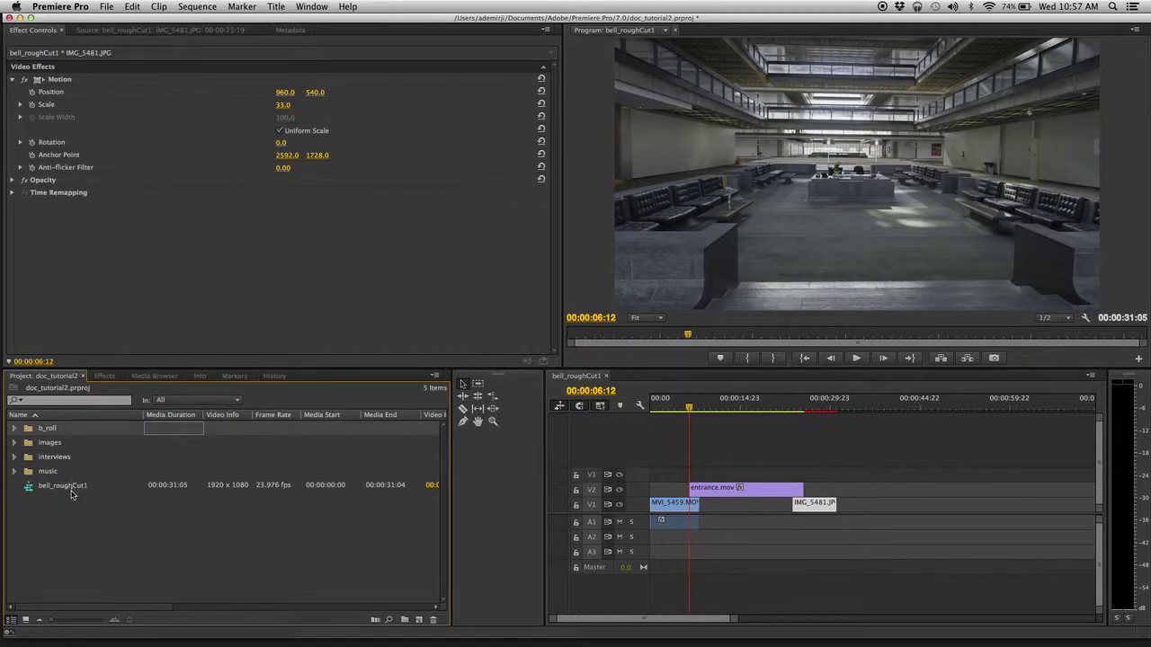
{"action": "left_click", "coordinate": [15, 473]}
{"action": "left_click", "coordinate": [41, 486]}
{"action": "double_click", "coordinate": [41, 487]}
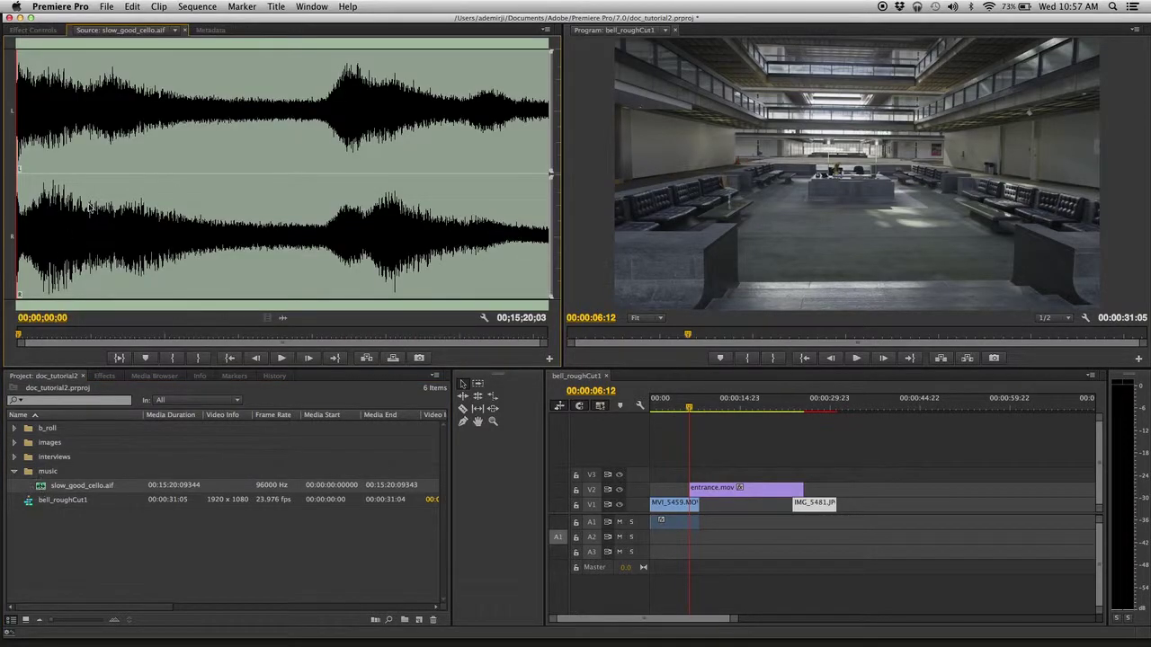
{"action": "left_click", "coordinate": [280, 358]}
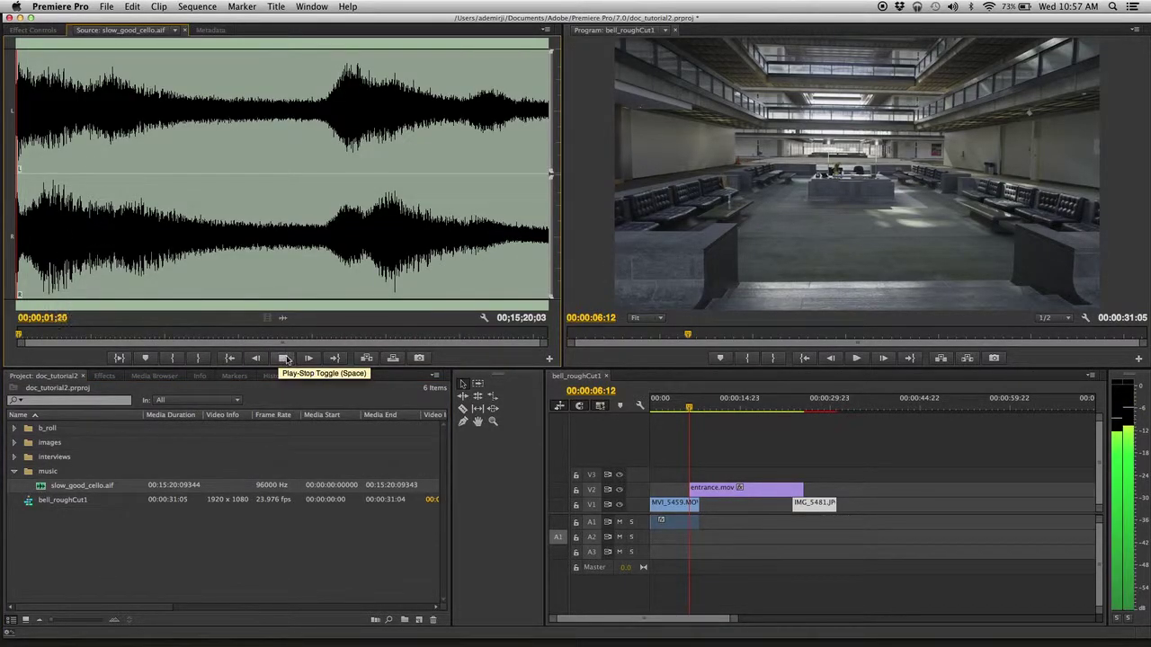
{"action": "left_click", "coordinate": [284, 358]}
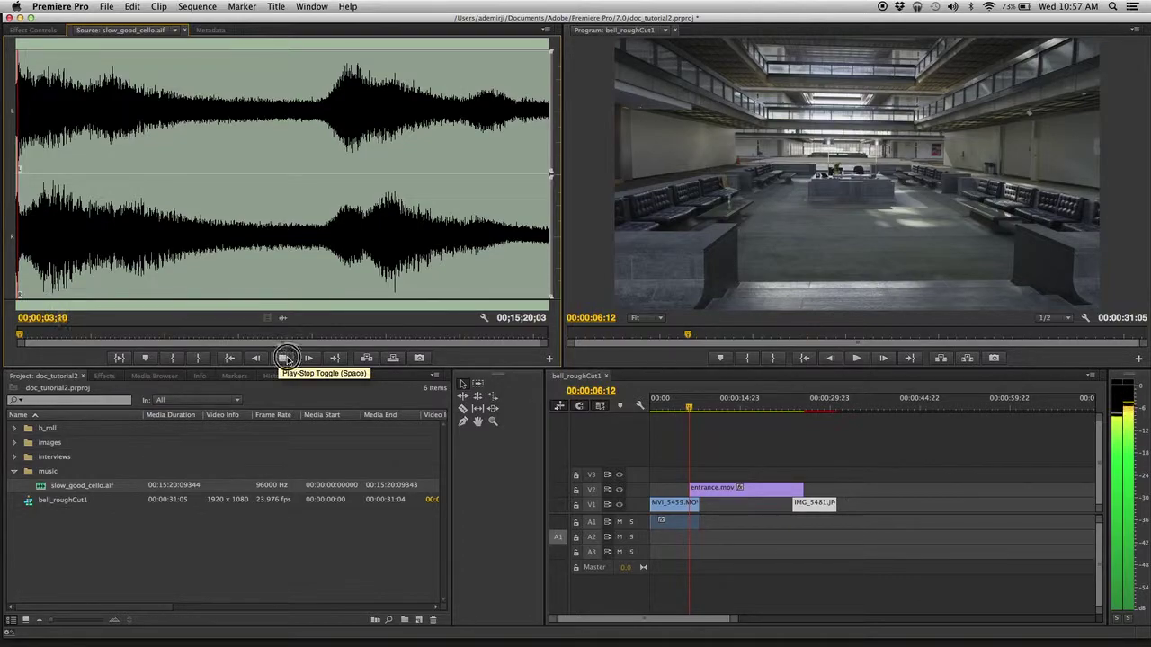
Mark an out point at 00;00;32;08 in slow_good_cello.aif
{"action": "left_click", "coordinate": [53, 337]}
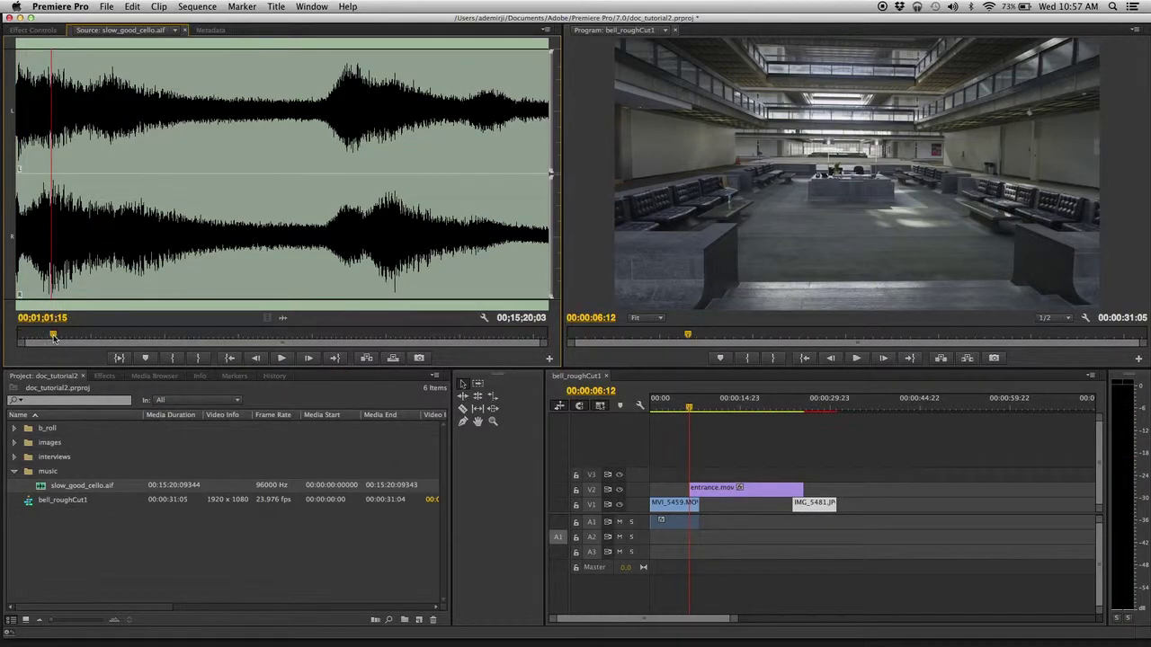
{"action": "left_click_drag", "start_coordinate": [51, 336], "coordinate": [36, 336]}
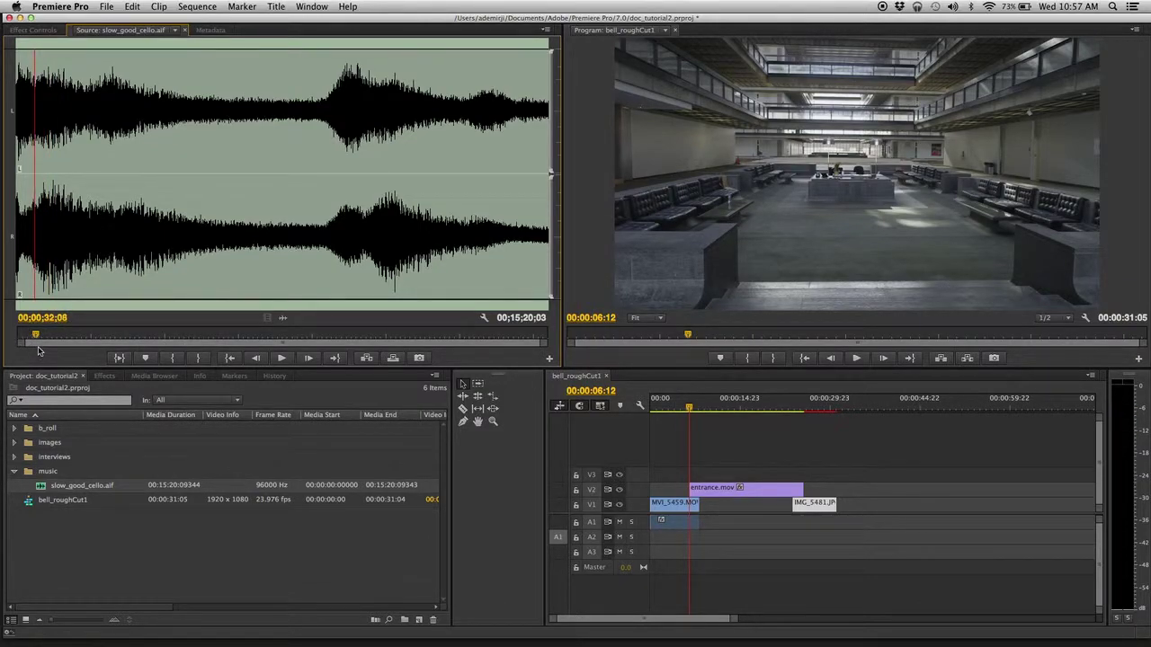
{"action": "key", "text": "o"}
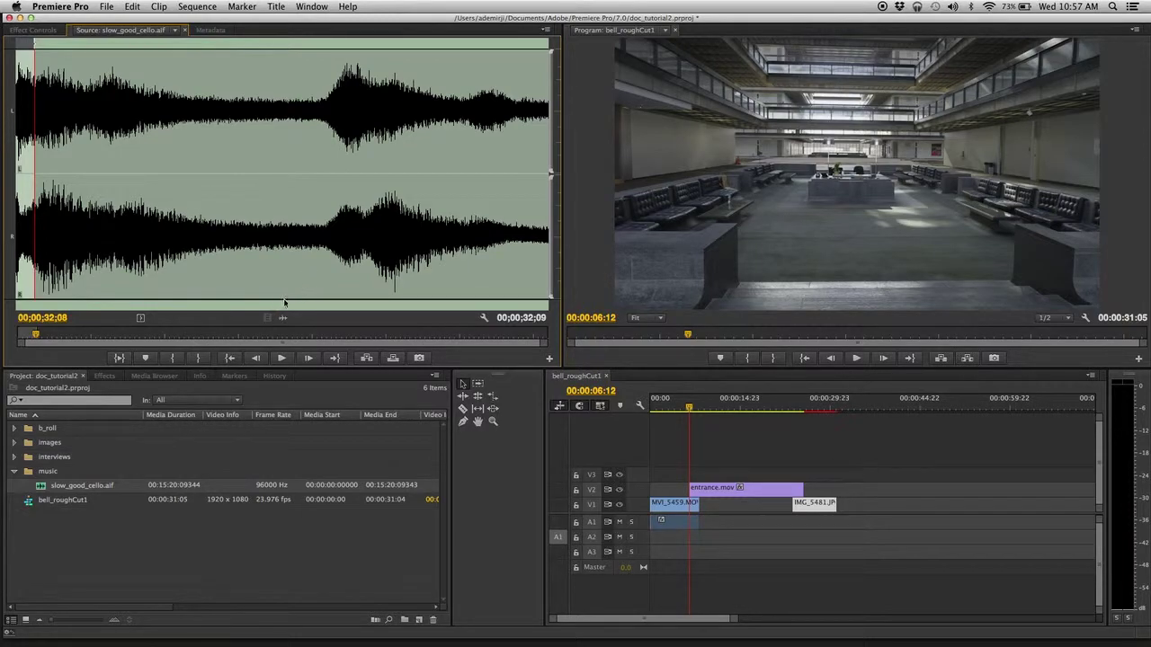
Try placing the marked slow_good_cello.aif portion on A2 at 00:00:06:12, and undo the placement
{"action": "left_click_drag", "start_coordinate": [304, 302], "coordinate": [692, 536]}
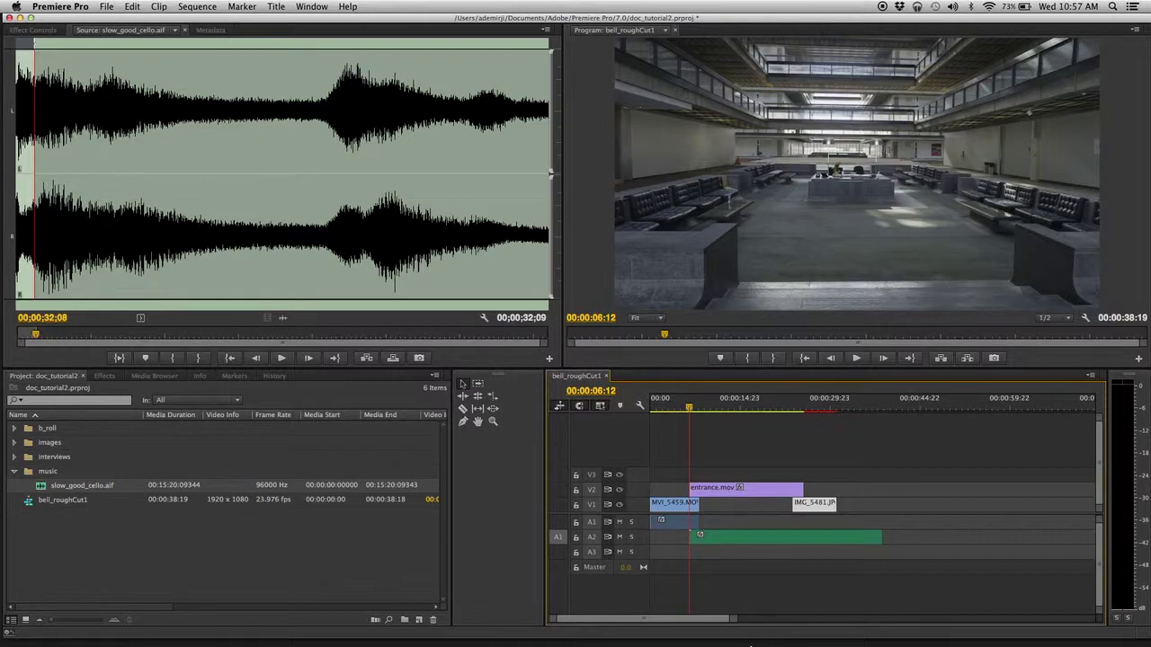
{"action": "key", "text": "super+z"}
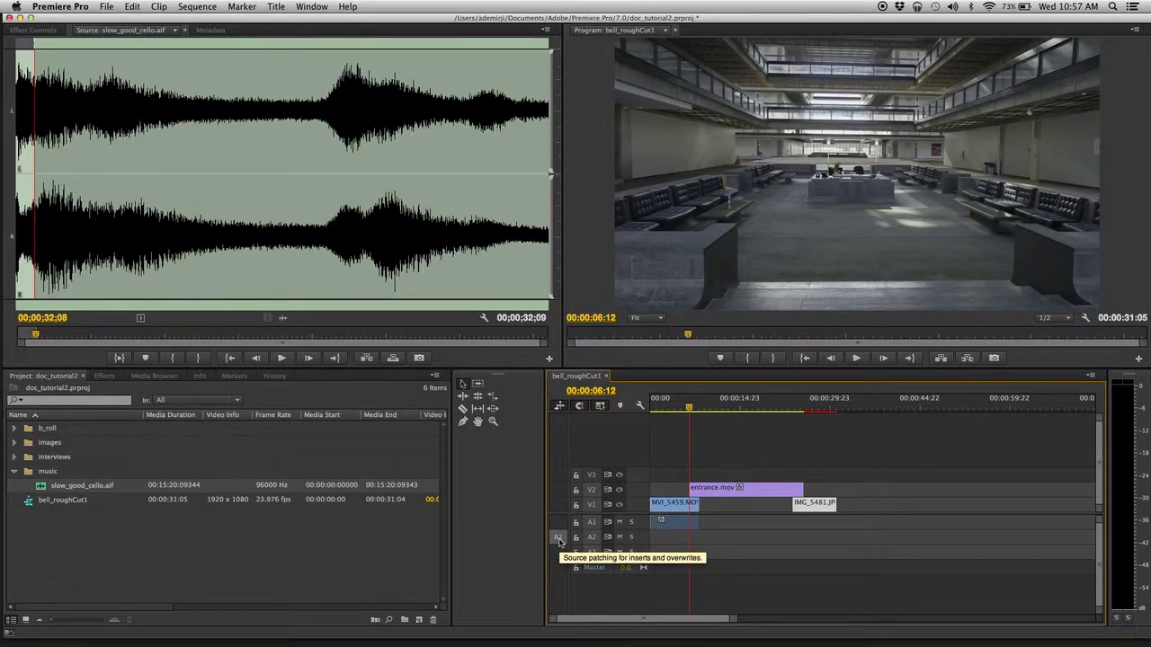
Save the project and overwrite the marked slow_good_cello.aif portion onto A2 at 00:00:06:12
{"action": "key", "text": "super+s"}
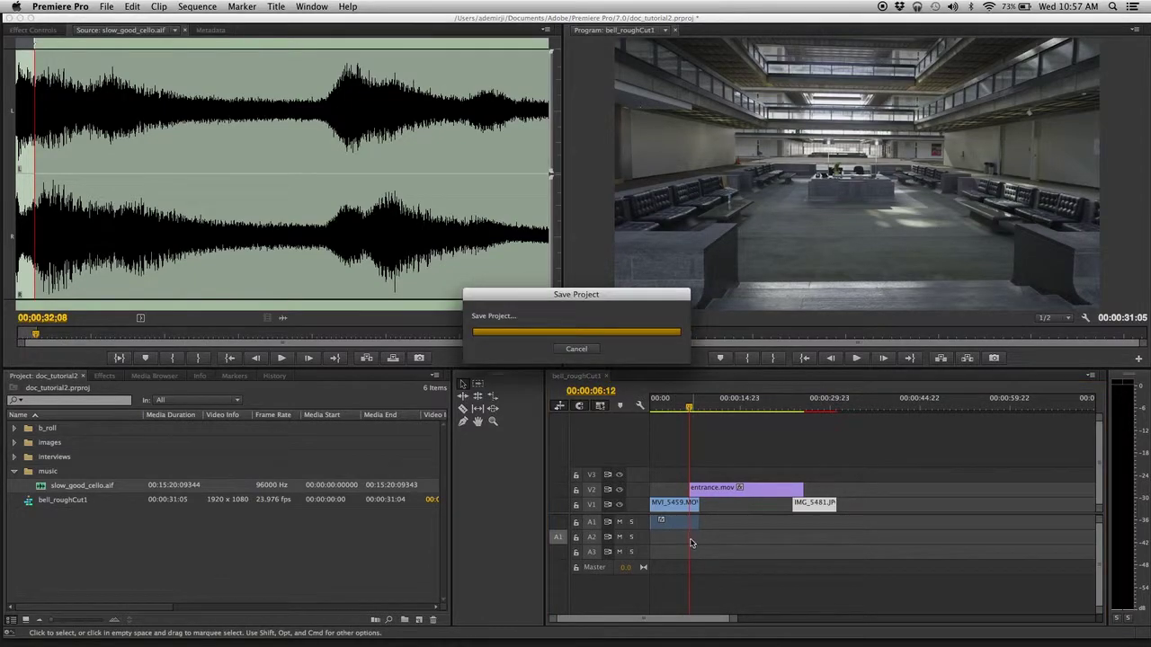
{"action": "left_click", "coordinate": [393, 358]}
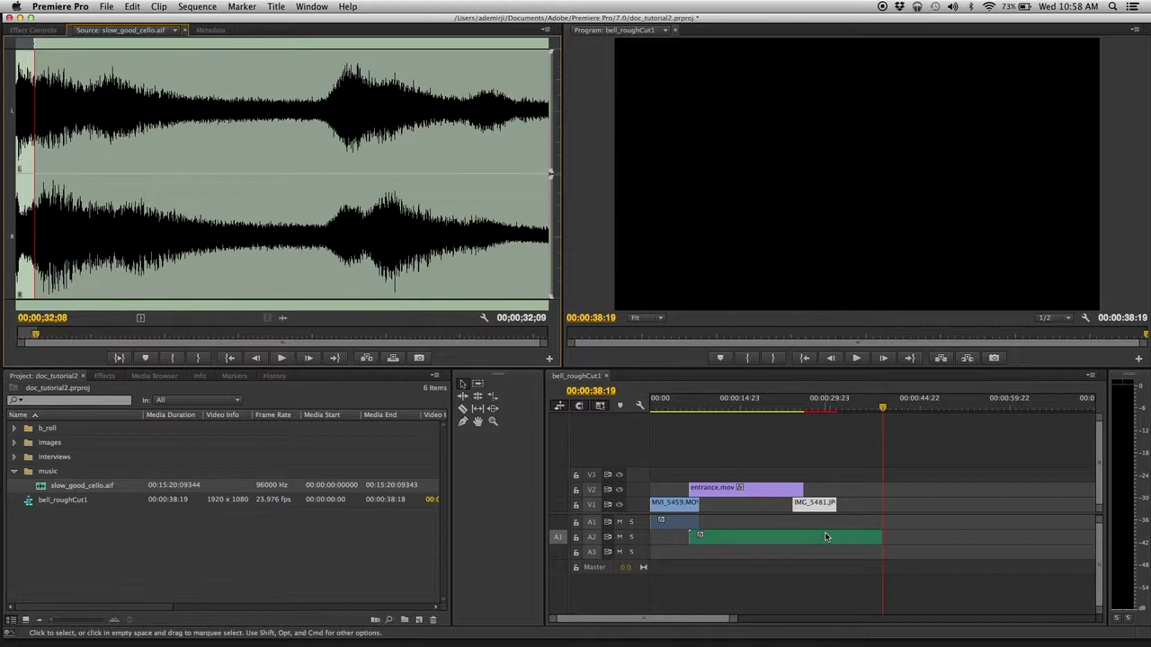
Trim the end of the cello clip on A2 to 00:00:31:05, aligned with the IMG_5481.JPG clip's end, and move the playhead to 00:00:28:14
{"action": "left_click_drag", "start_coordinate": [881, 537], "coordinate": [836, 537]}
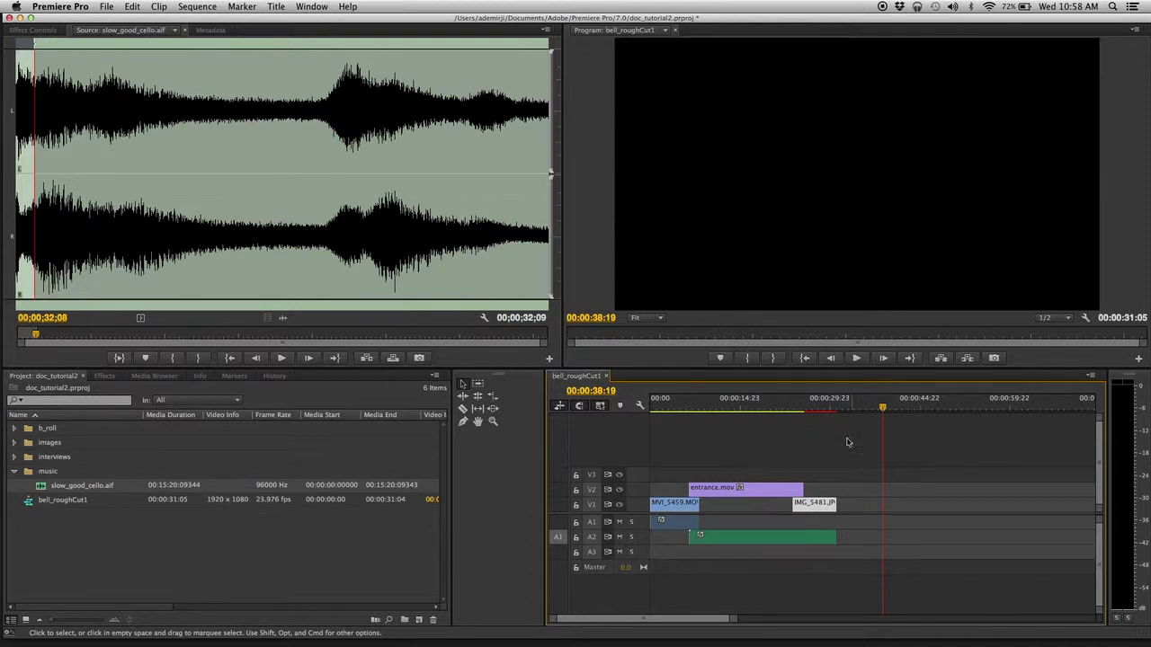
{"action": "left_click", "coordinate": [821, 405]}
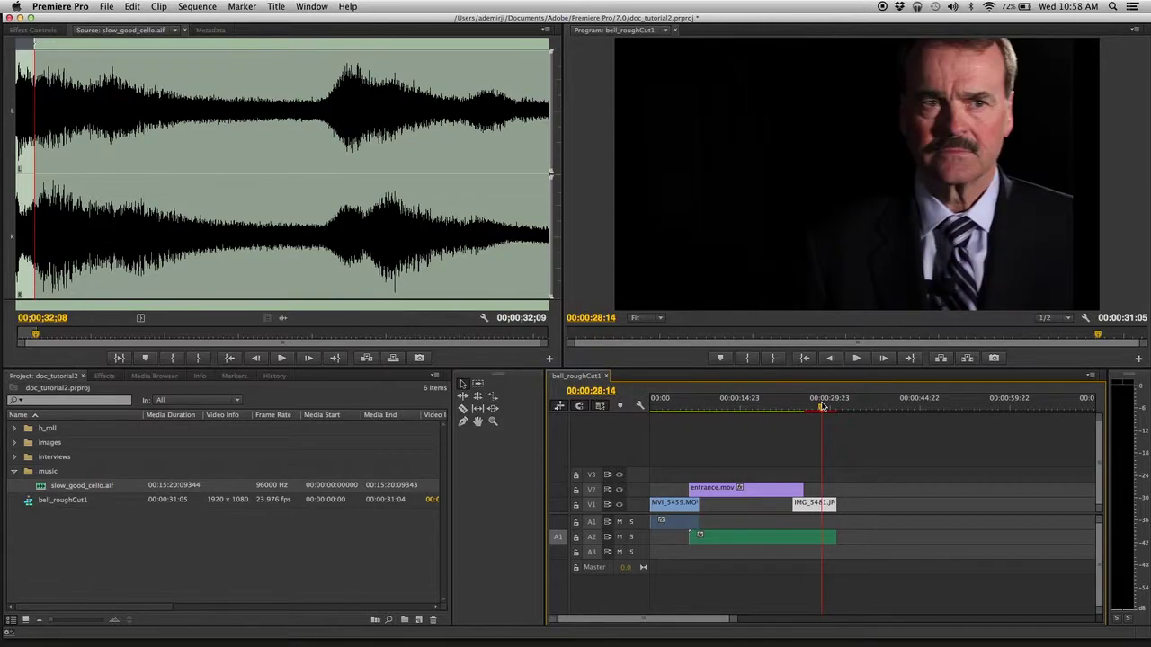
Play bell_roughCut1 from its beginning into the entrance.mov section, checking the levels of the interview audio and cello music
{"action": "key", "text": "Up"}
{"action": "key", "text": "Up"}
{"action": "key", "text": "Up"}
{"action": "key", "text": "Up"}
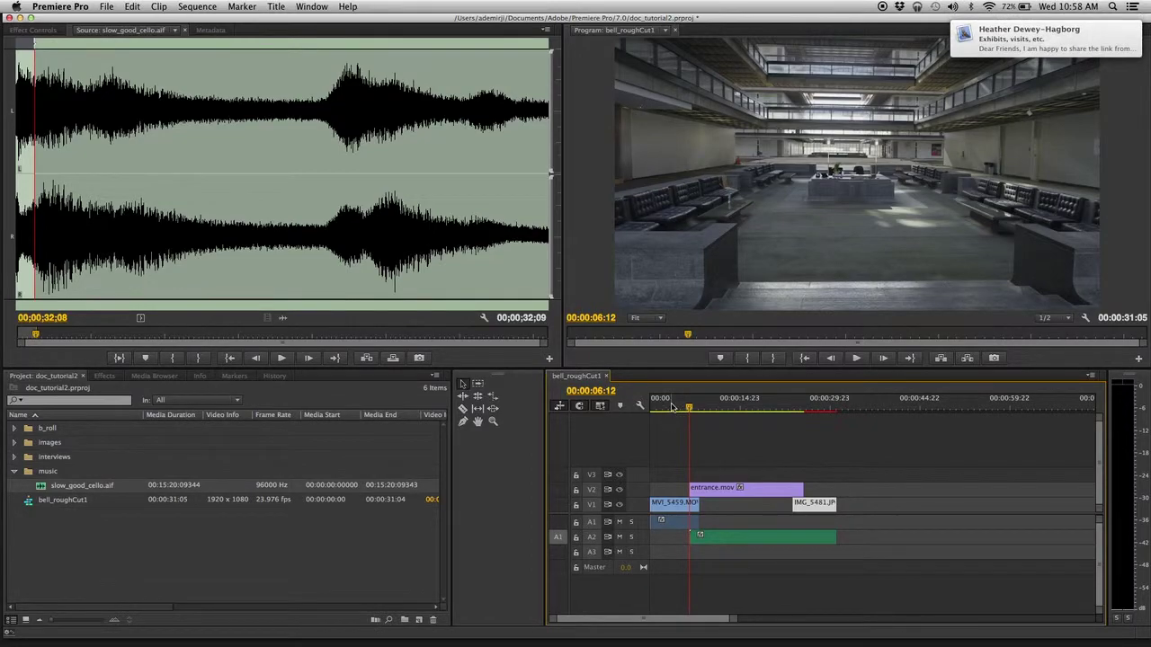
{"action": "key", "text": "Home"}
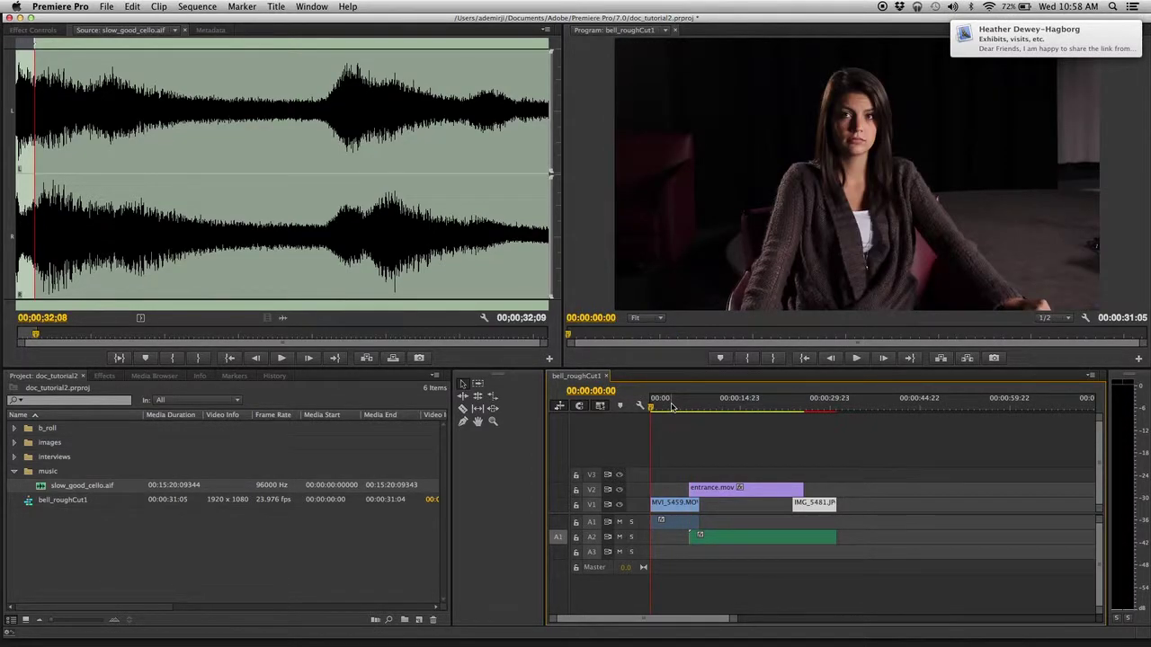
{"action": "key", "text": "space"}
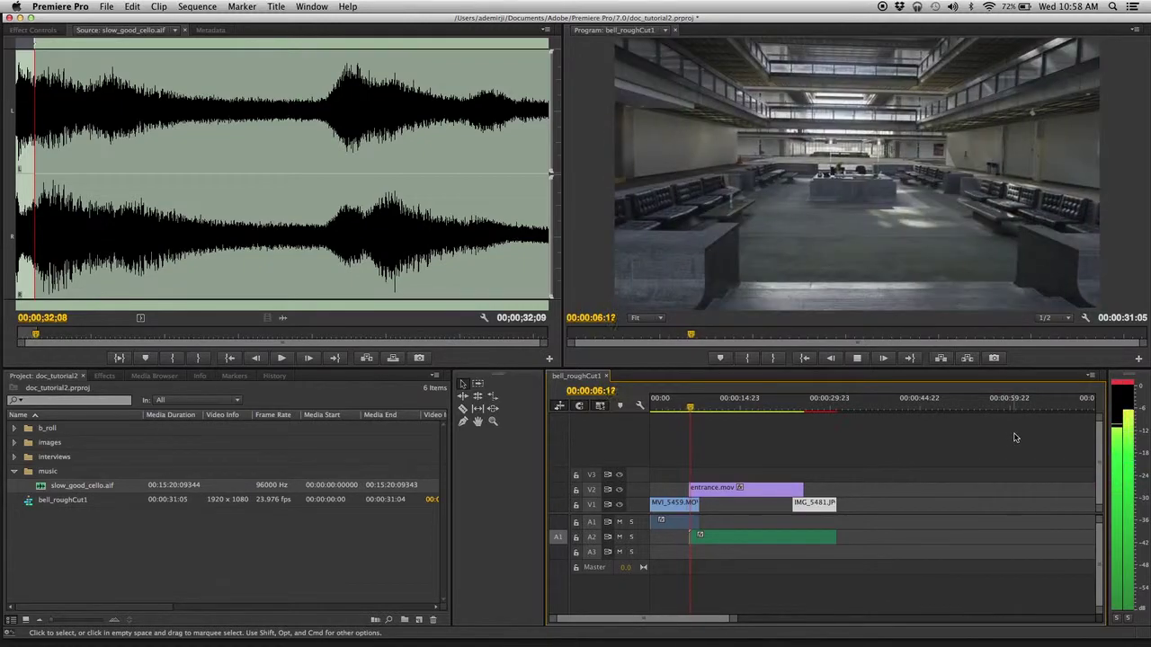
{"action": "key", "text": "space"}
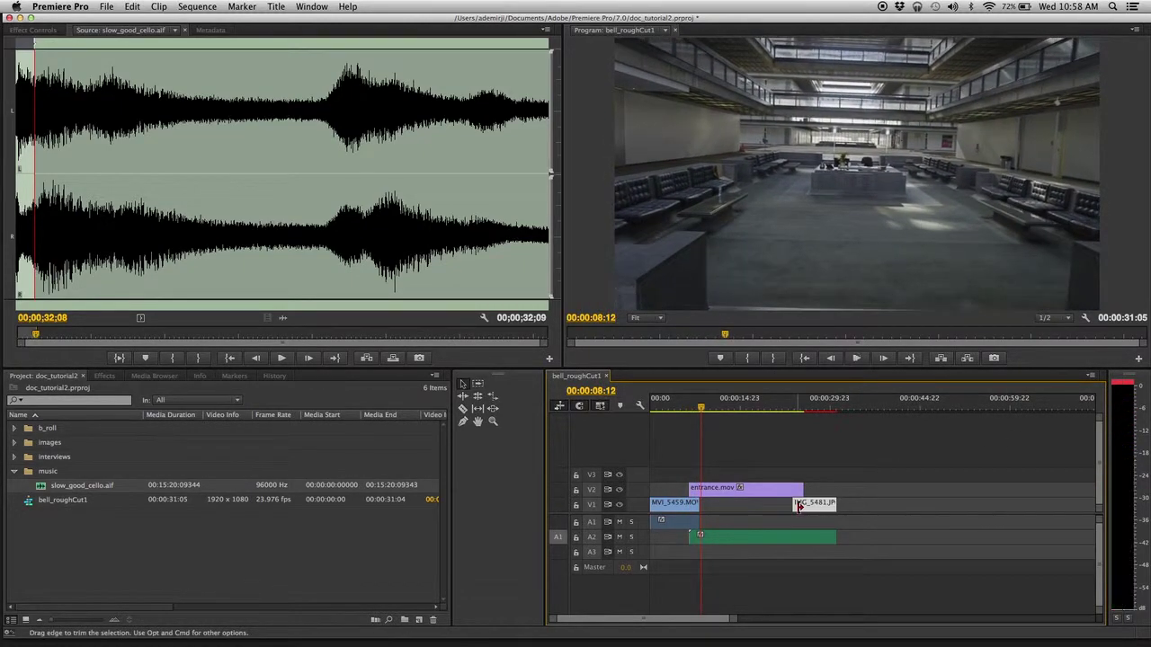
{"action": "key", "text": "Home"}
{"action": "key", "text": "space"}
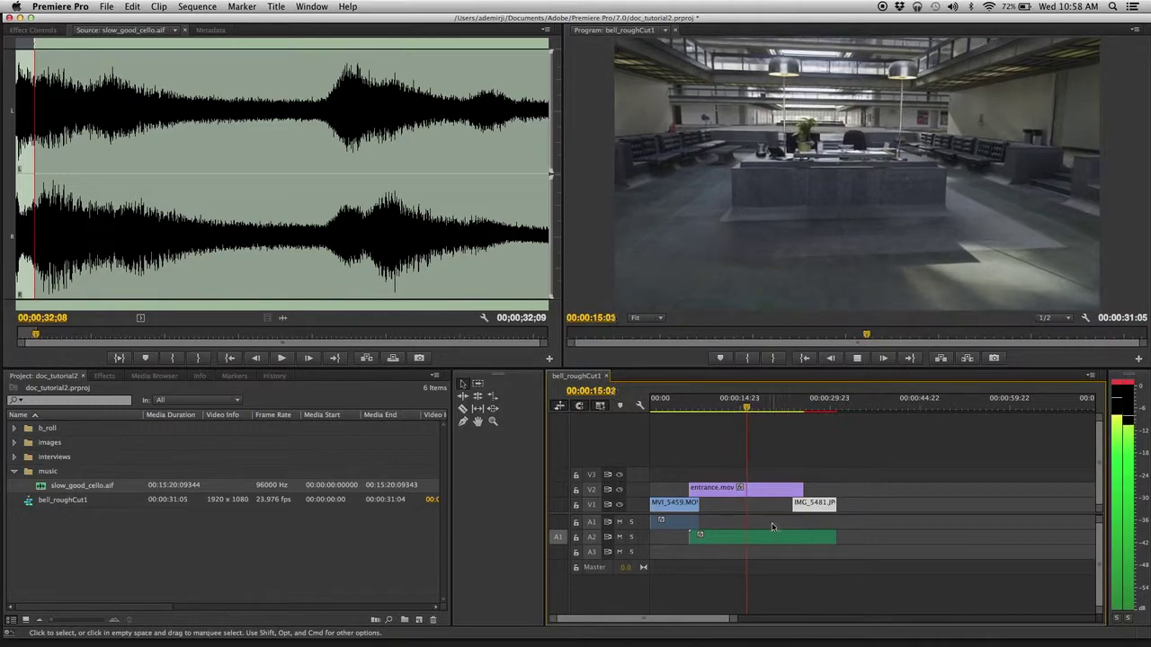
{"action": "key", "text": "space"}
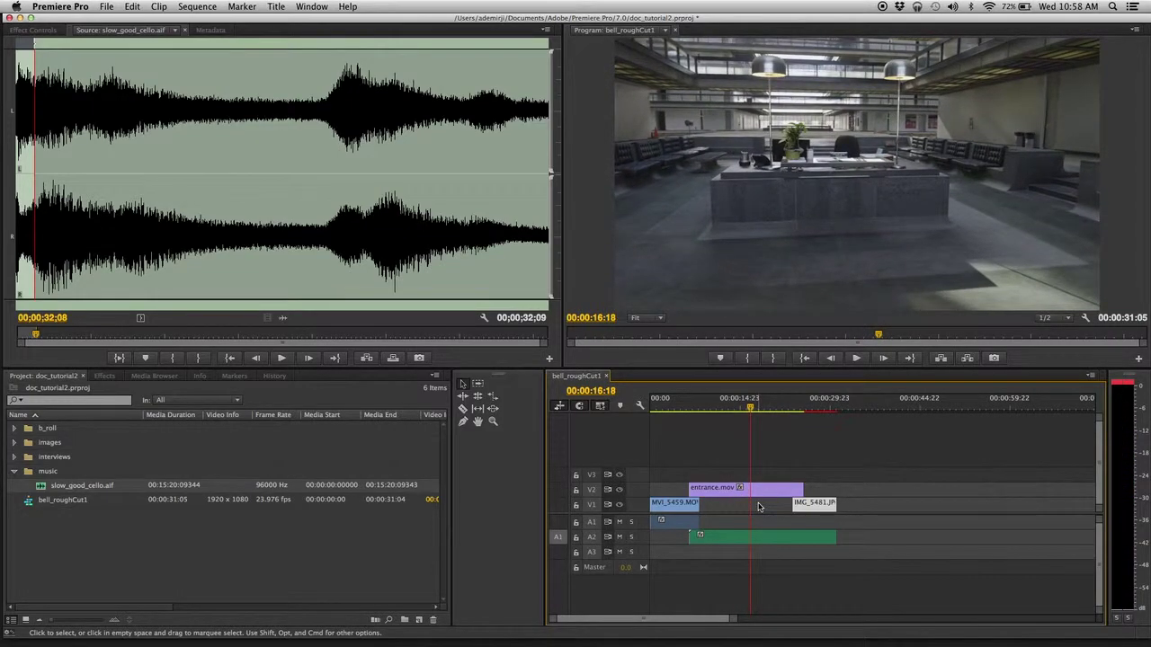
Adjust the audio gain of the MVI_5459.MOV interview clip on A1 by -6 dB
{"action": "left_click", "coordinate": [673, 524]}
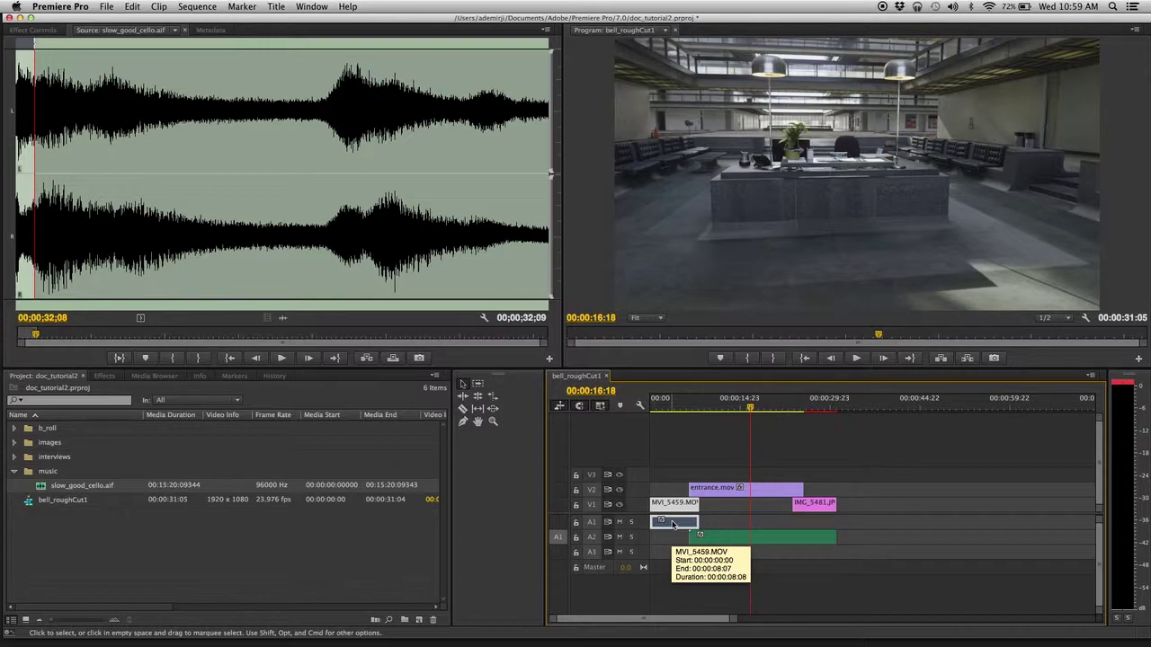
{"action": "right_click", "coordinate": [673, 526]}
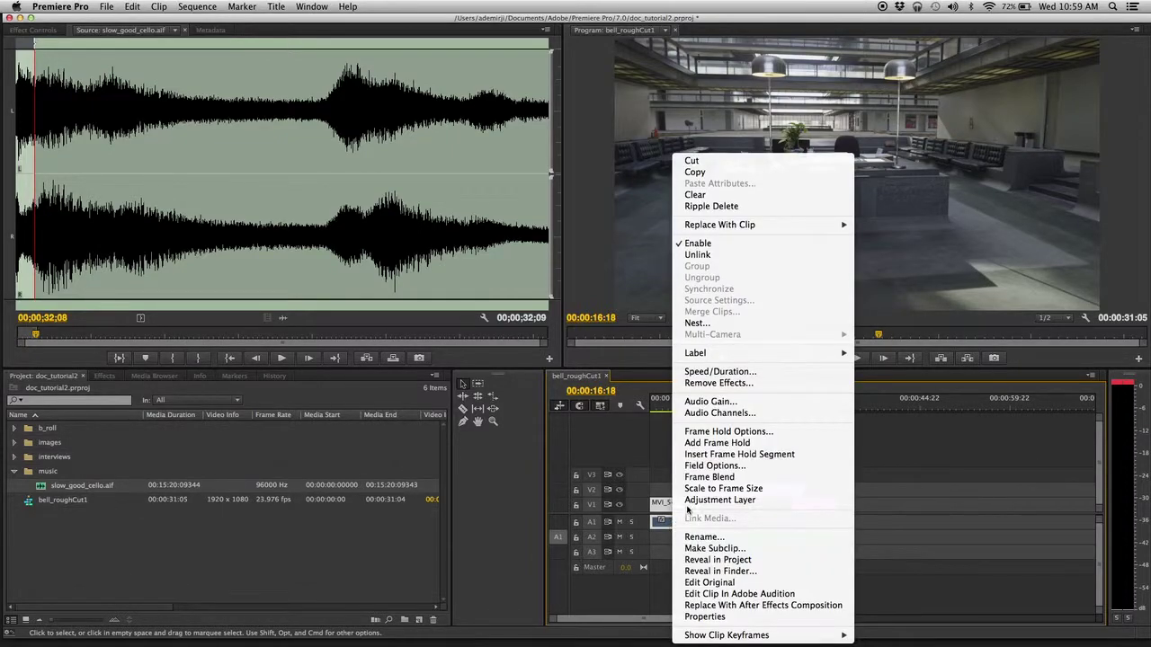
{"action": "left_click", "coordinate": [719, 402]}
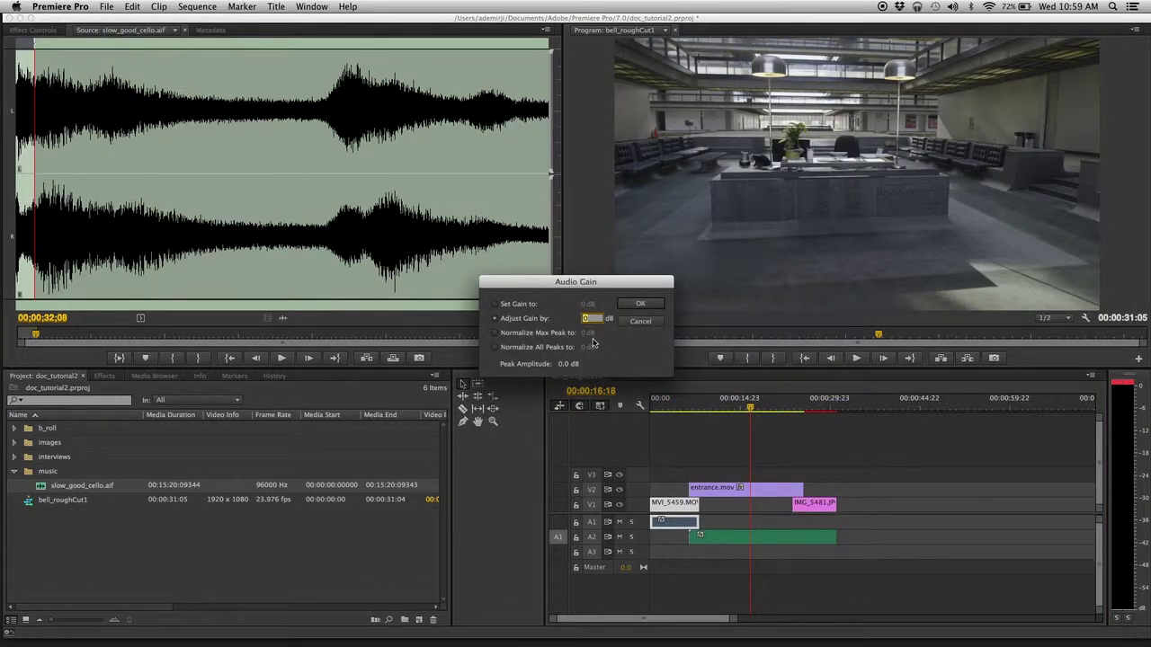
{"action": "type", "text": "-6"}
{"action": "key", "text": "Return"}
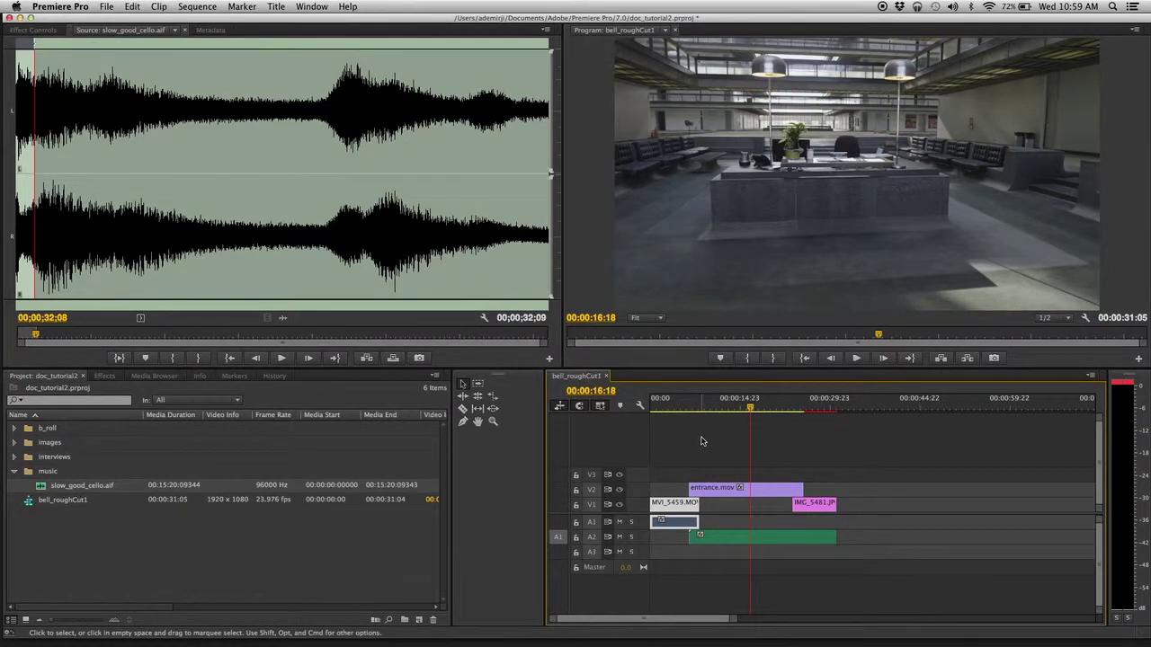
Play the sequence from the start again to check the interview clip's reduced audio level
{"action": "key", "text": "Up"}
{"action": "key", "text": "Up"}
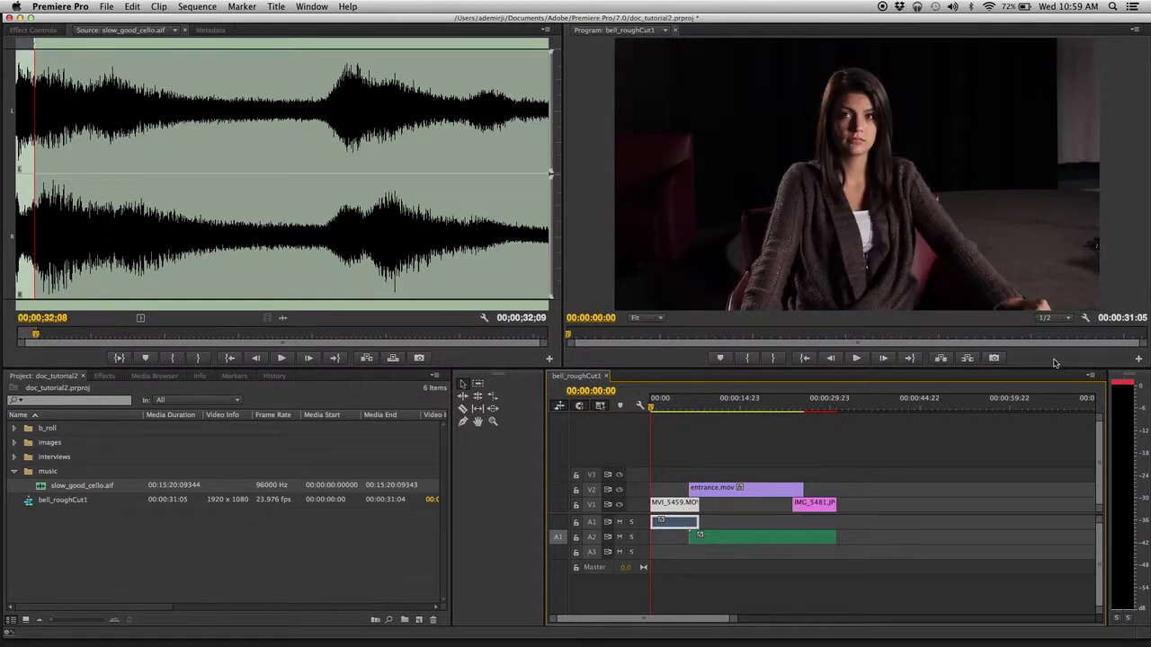
{"action": "key", "text": "space"}
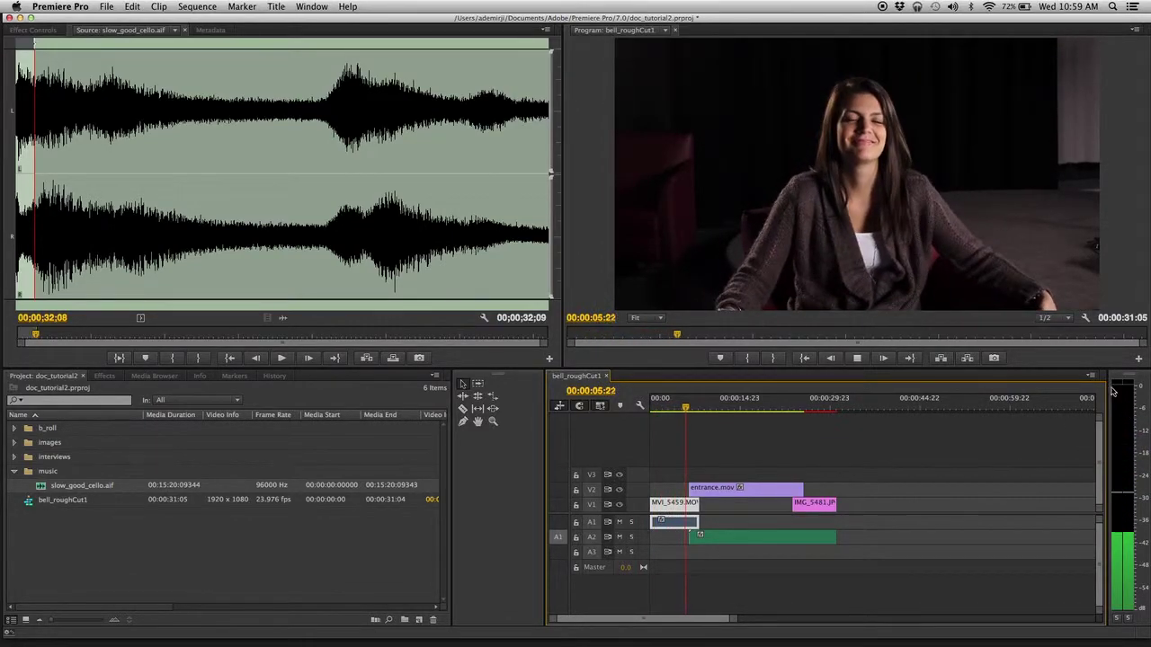
{"action": "key", "text": "space"}
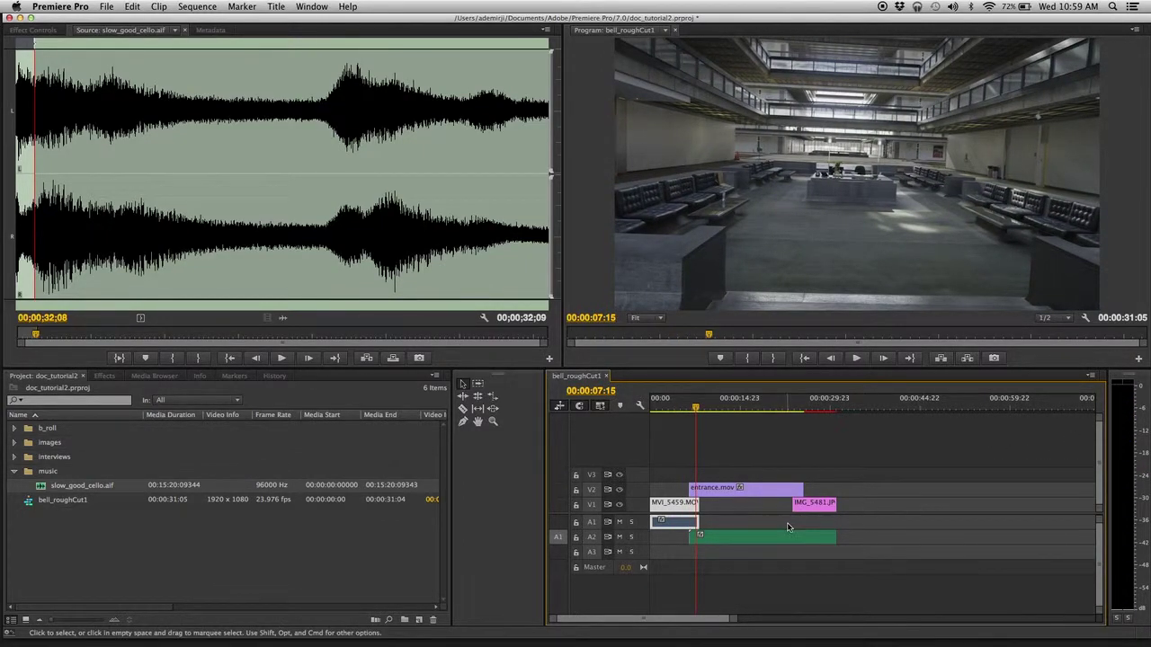
Adjust the audio gain of the slow_good_cello.aif clip on A2 by -12 dB
{"action": "left_click", "coordinate": [759, 544]}
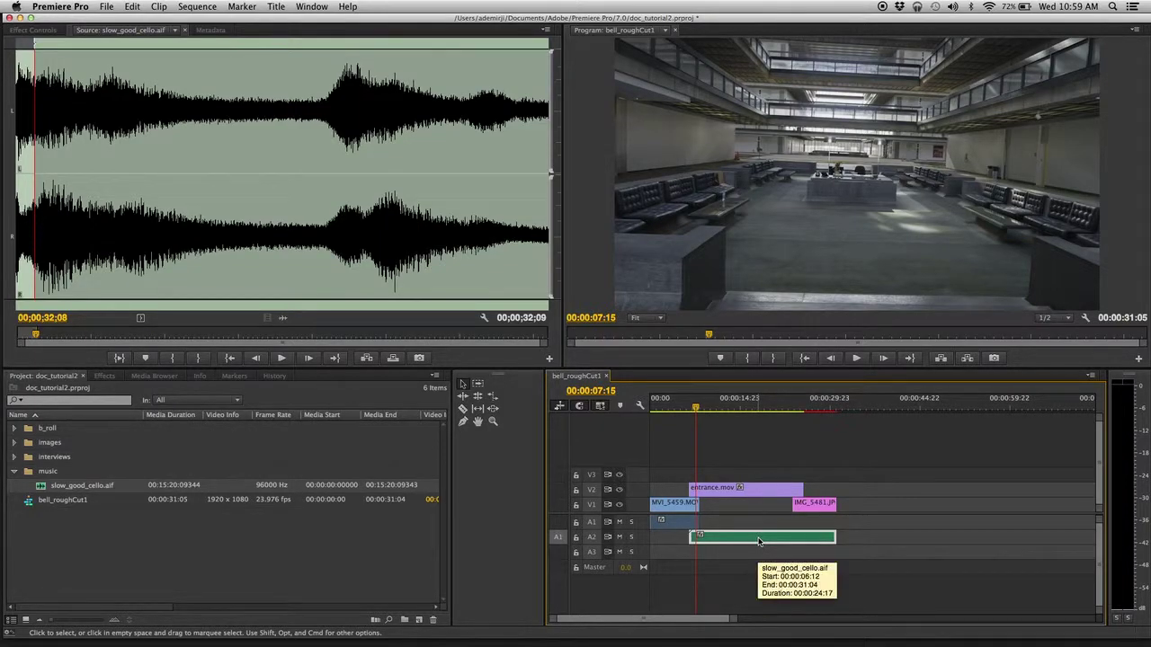
{"action": "right_click", "coordinate": [759, 542]}
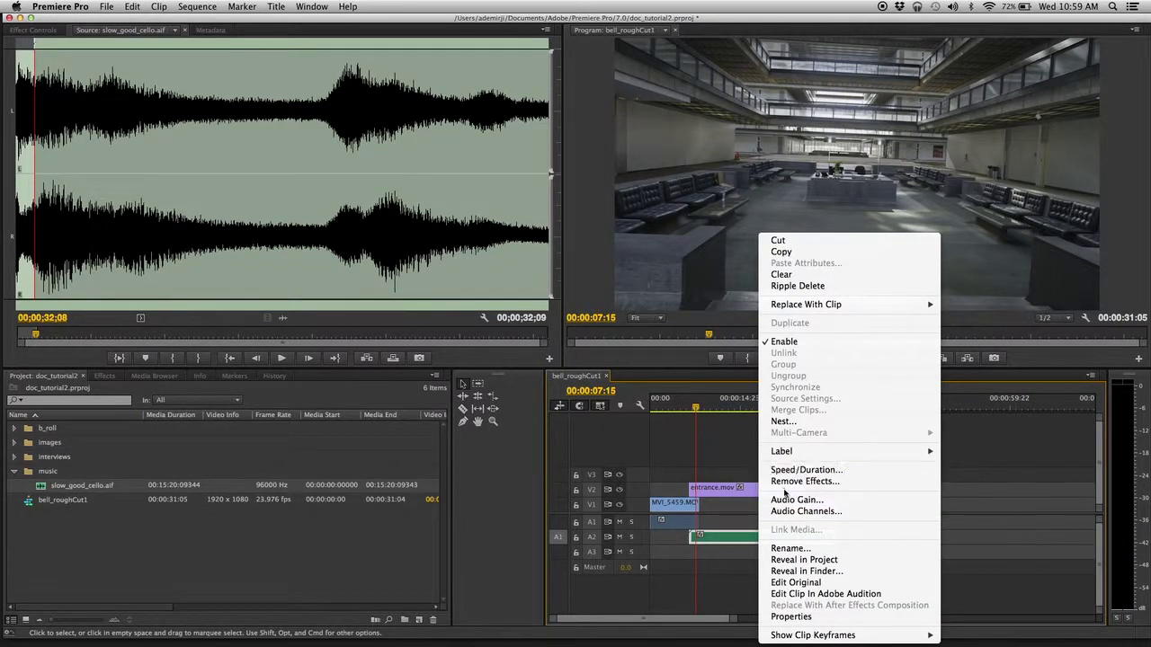
{"action": "left_click", "coordinate": [786, 501]}
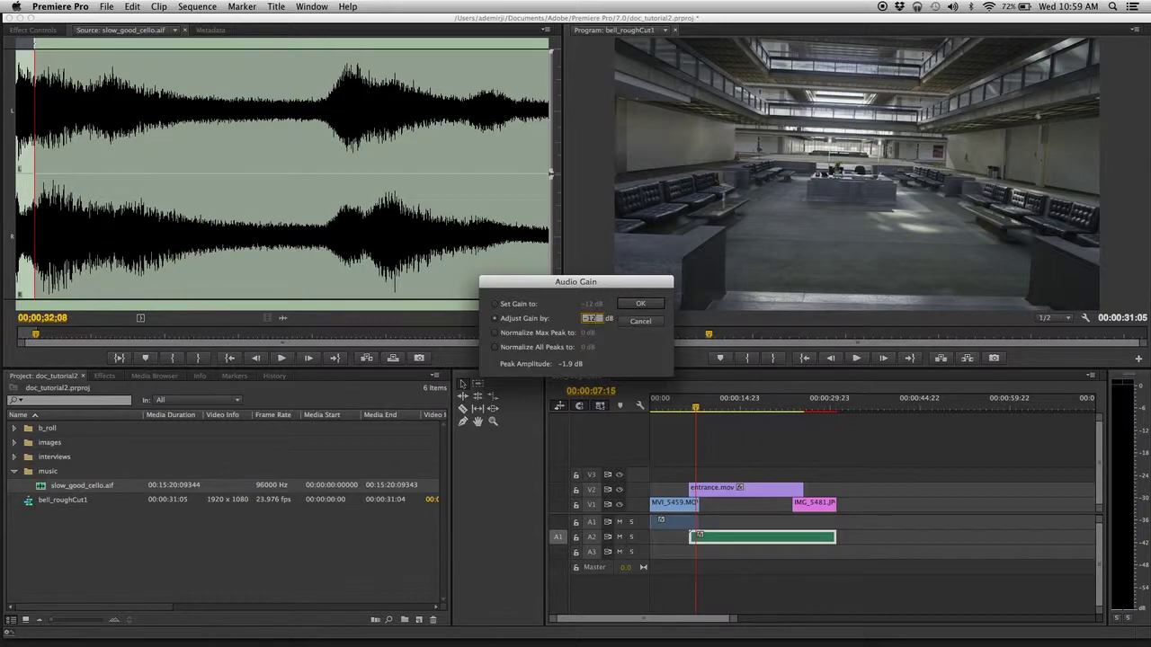
{"action": "key", "text": "Return"}
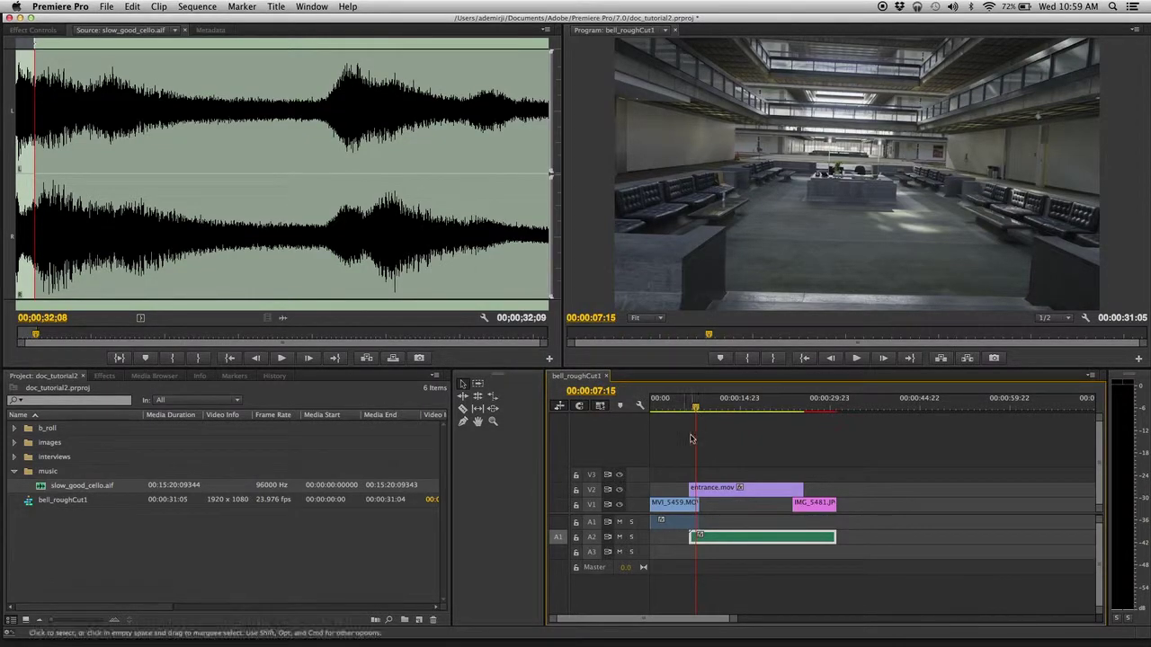
Play the passage from the end of the interview clip into entrance.mov to check the cello's level
{"action": "left_click", "coordinate": [677, 408]}
{"action": "key", "text": "space"}
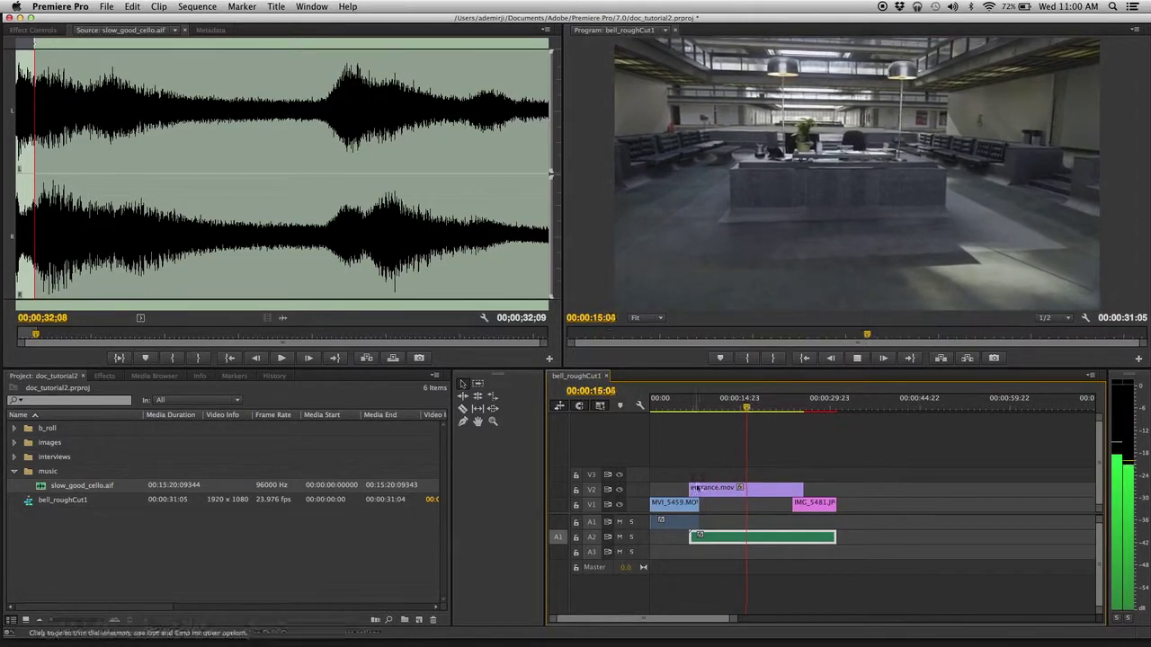
{"action": "key", "text": "space"}
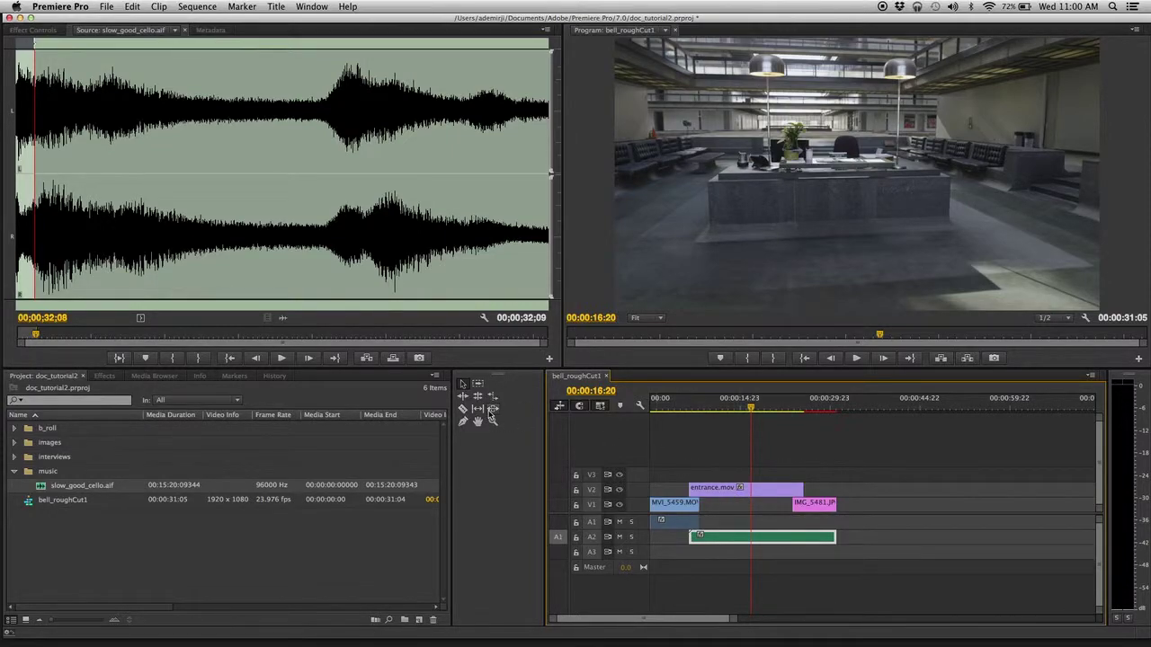
Apply a Cross Dissolve video transition to the start of entrance.mov on V2
{"action": "left_click", "coordinate": [104, 376]}
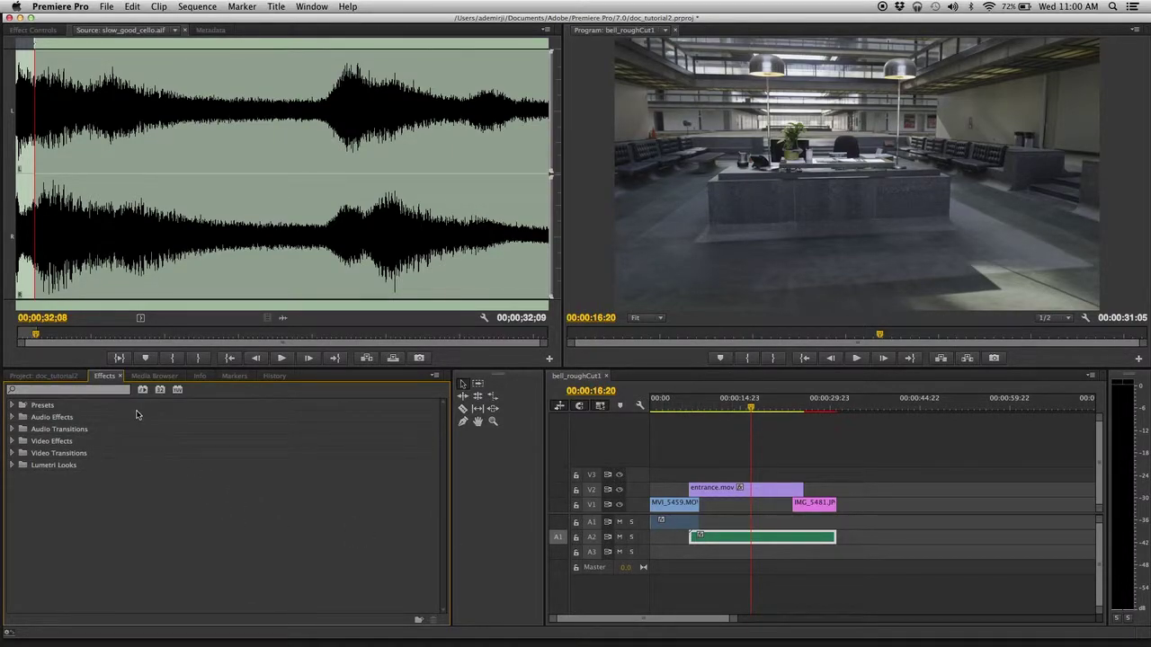
{"action": "left_click", "coordinate": [40, 377]}
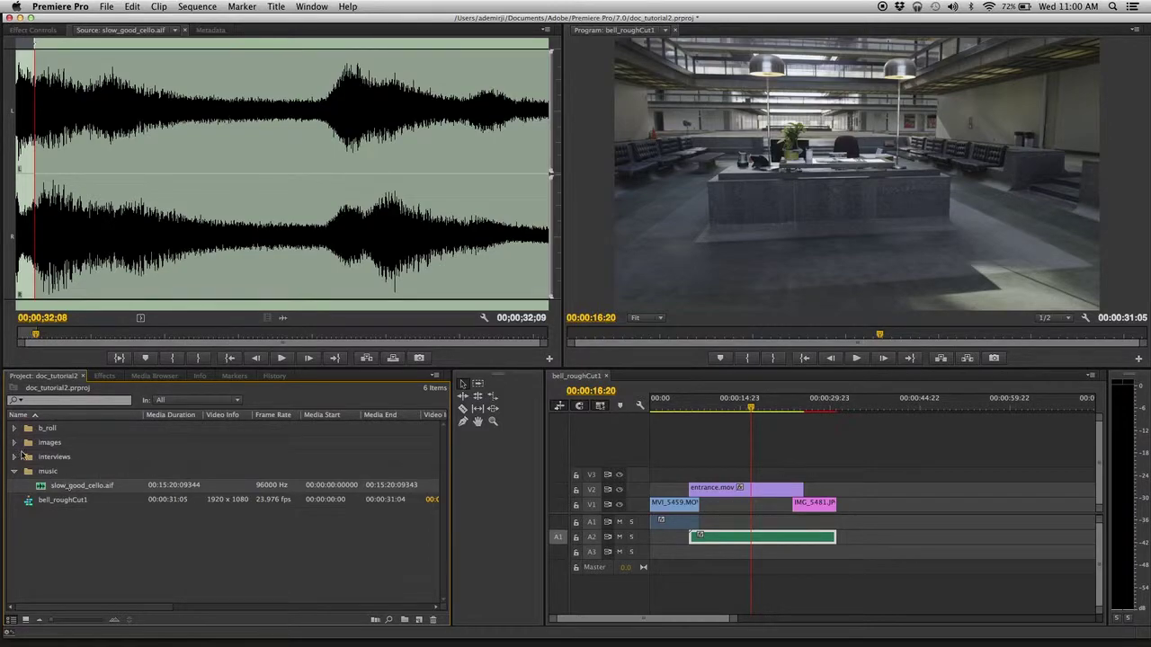
{"action": "left_click", "coordinate": [106, 377]}
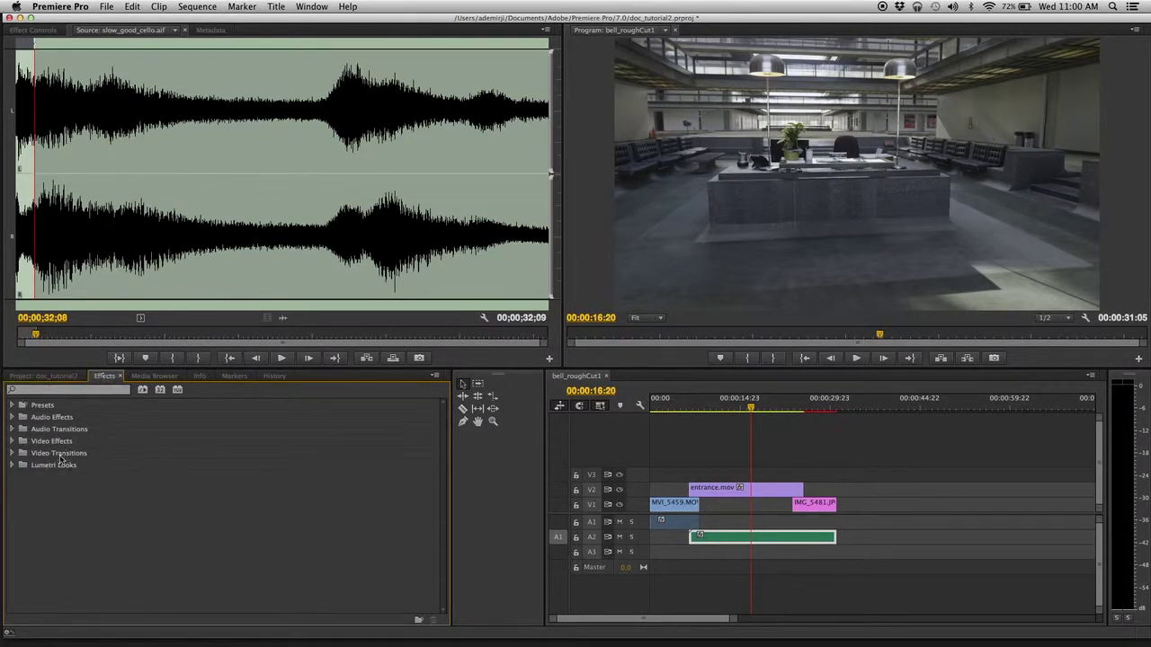
{"action": "left_click", "coordinate": [12, 454]}
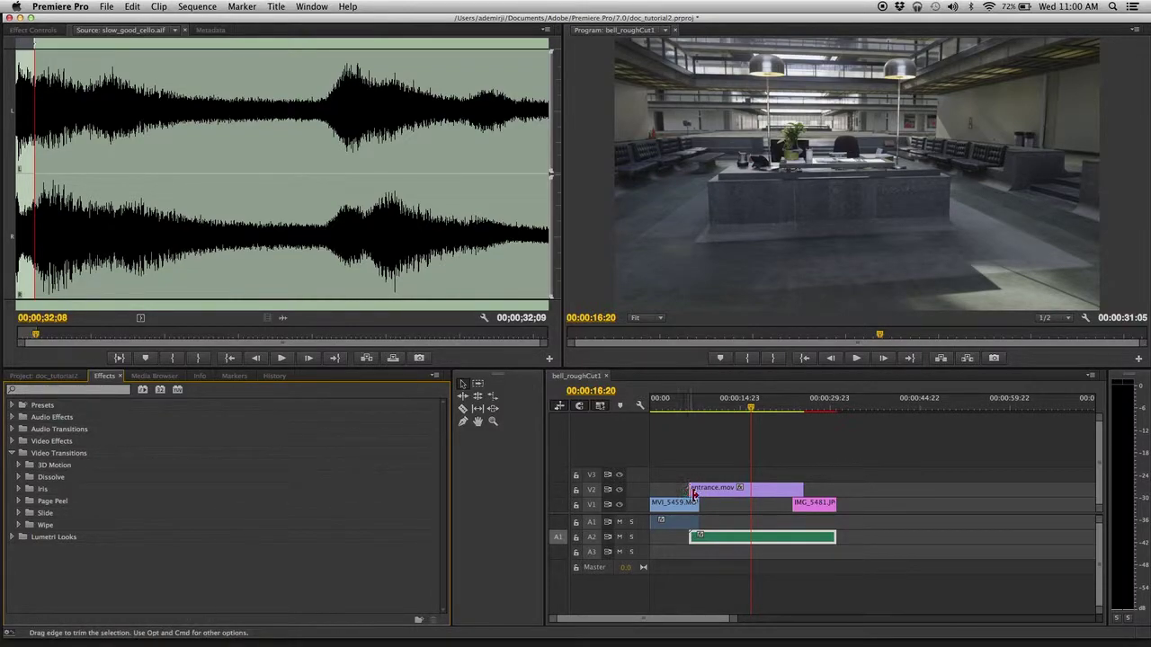
{"action": "left_click", "coordinate": [19, 478]}
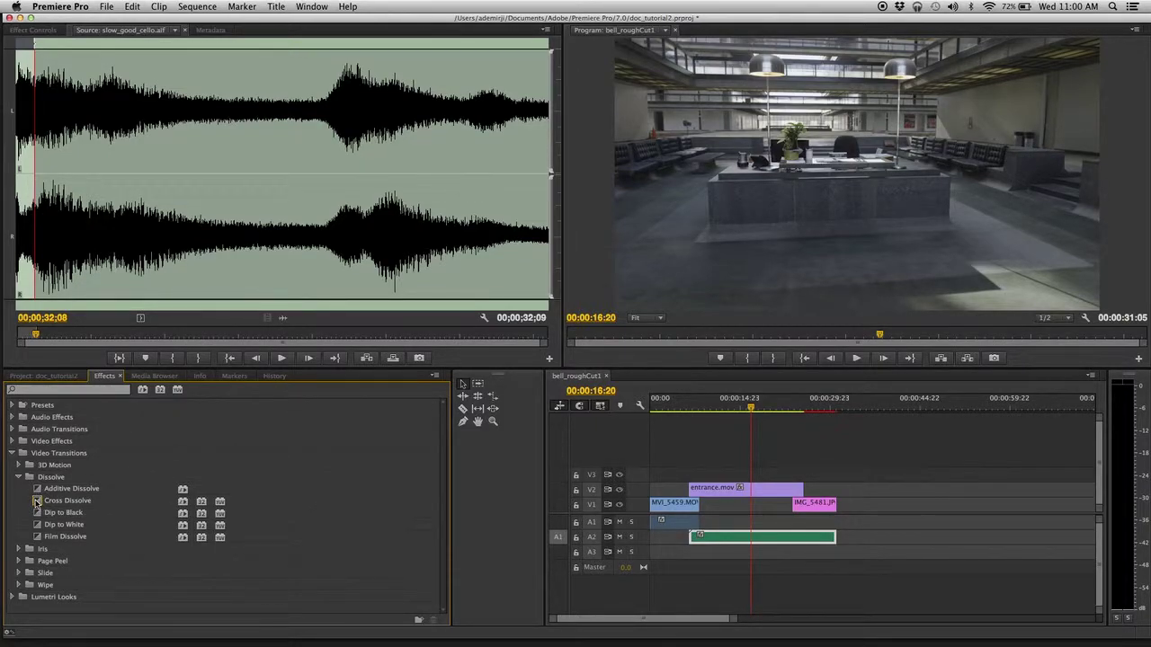
{"action": "mouse_move", "coordinate": [38, 501]}
{"action": "left_mouse_down"}
{"action": "mouse_move", "coordinate": [363, 393]}
{"action": "mouse_move", "coordinate": [617, 478]}
{"action": "mouse_move", "coordinate": [693, 487]}
{"action": "left_mouse_up"}
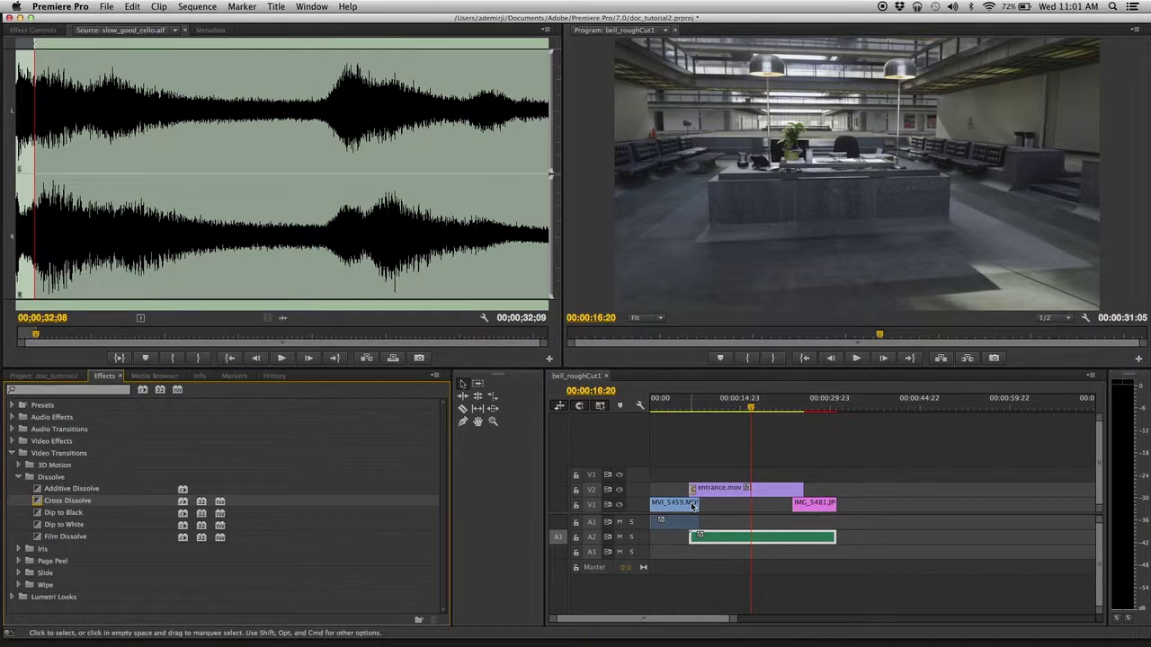
Lengthen the Cross Dissolve at the start of entrance.mov to about 2.5 seconds
{"action": "mouse_move", "coordinate": [691, 494]}
{"action": "key", "text": "="}
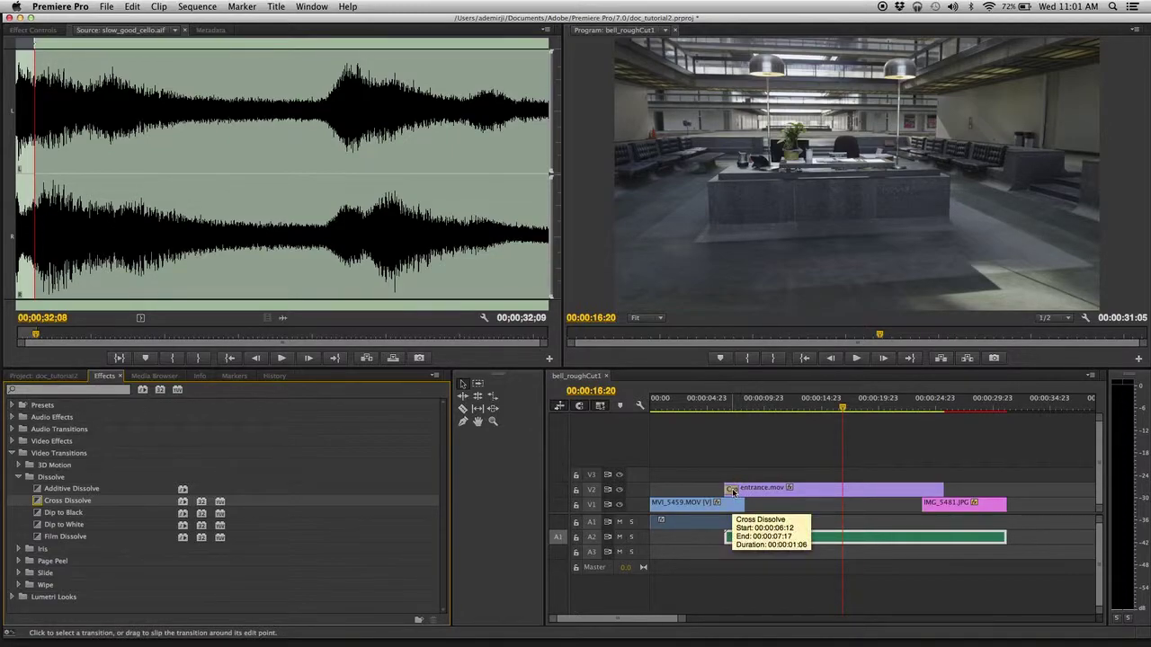
{"action": "double_click", "coordinate": [733, 492]}
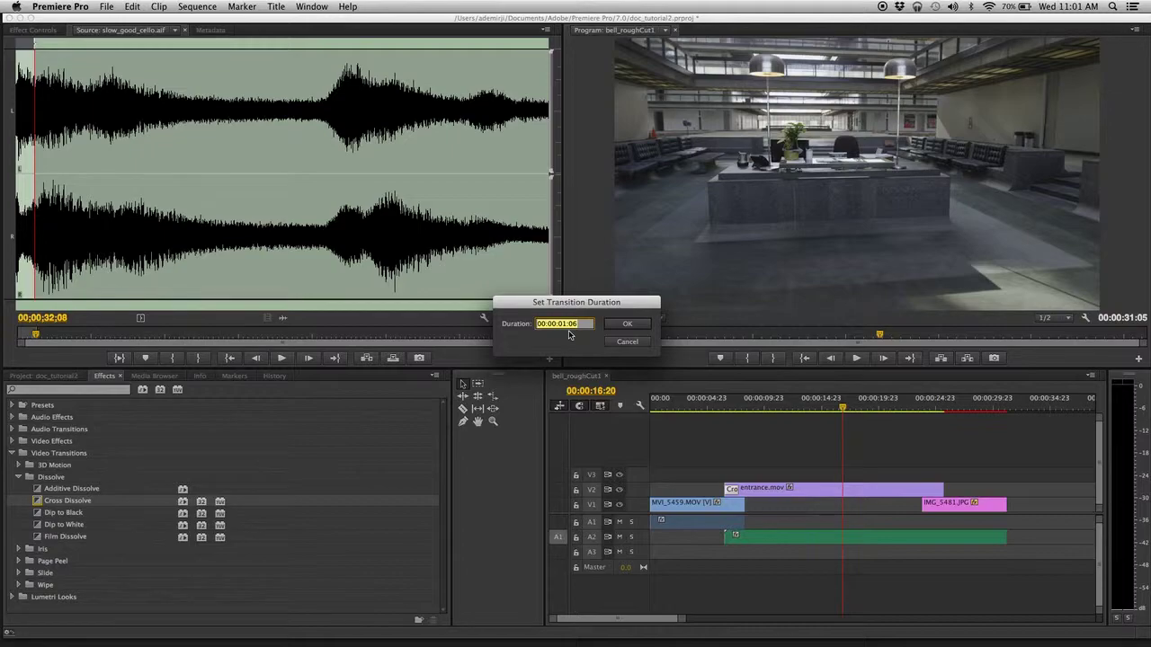
{"action": "type", "text": "1"}
{"action": "key", "text": "BackSpace"}
{"action": "key", "text": "BackSpace"}
{"action": "key", "text": "Tab"}
{"action": "left_click", "coordinate": [628, 325]}
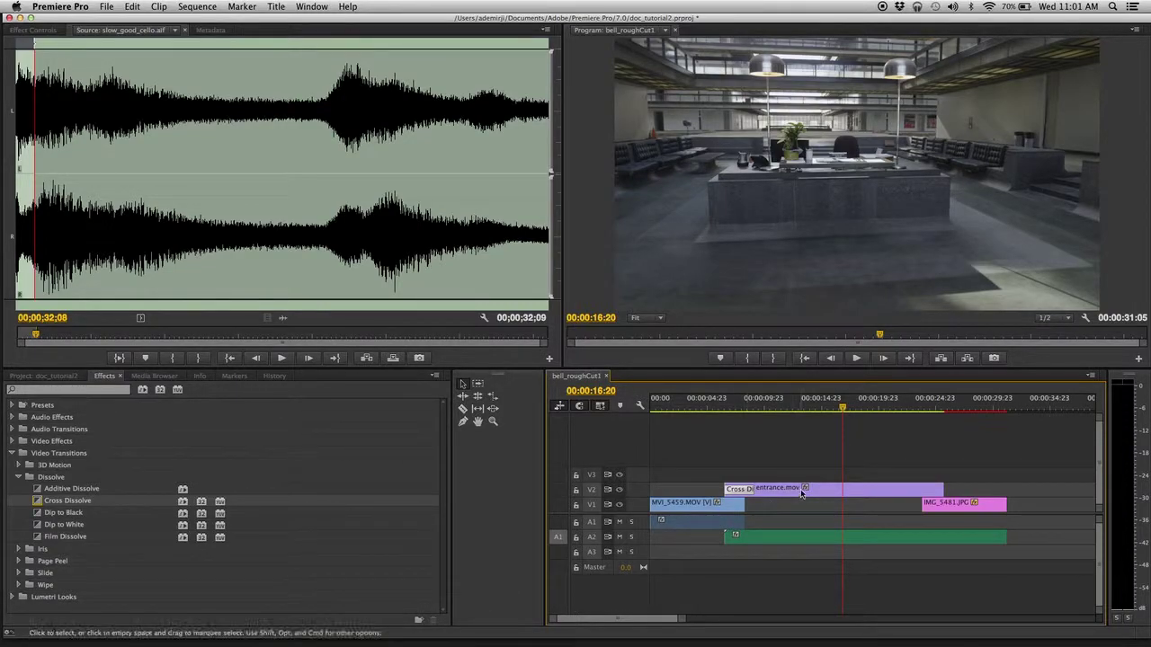
Apply a Cross Dissolve to the end of entrance.mov on V2 and set its duration to 00:00:02:15
{"action": "left_click_drag", "start_coordinate": [37, 506], "coordinate": [939, 489]}
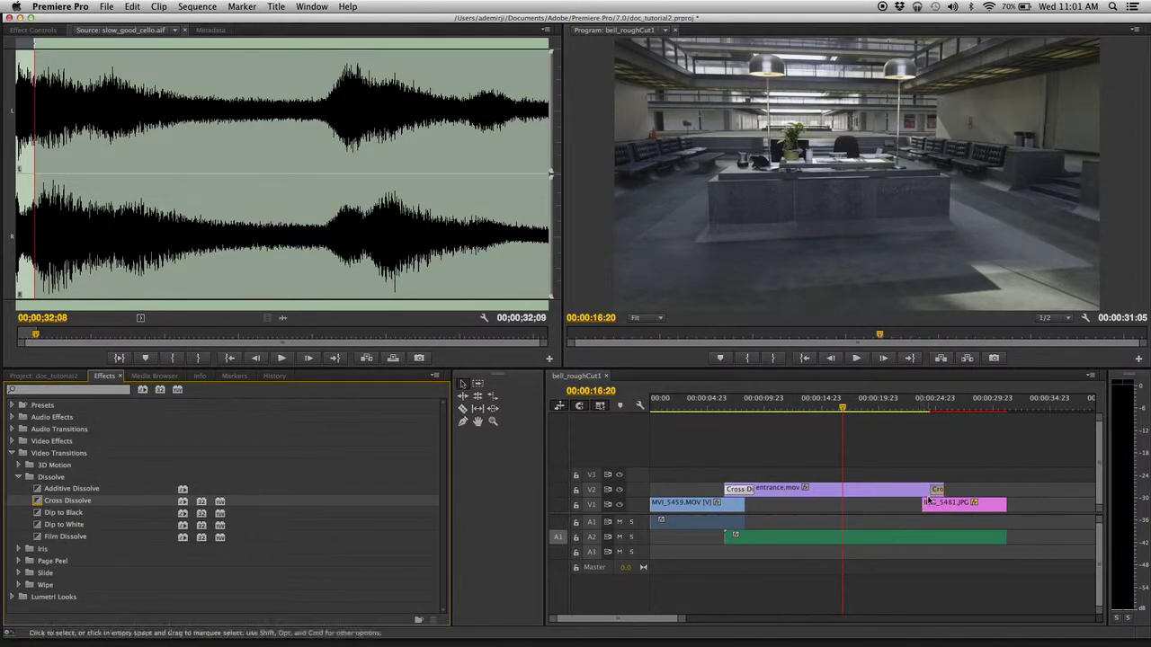
{"action": "double_click", "coordinate": [937, 490]}
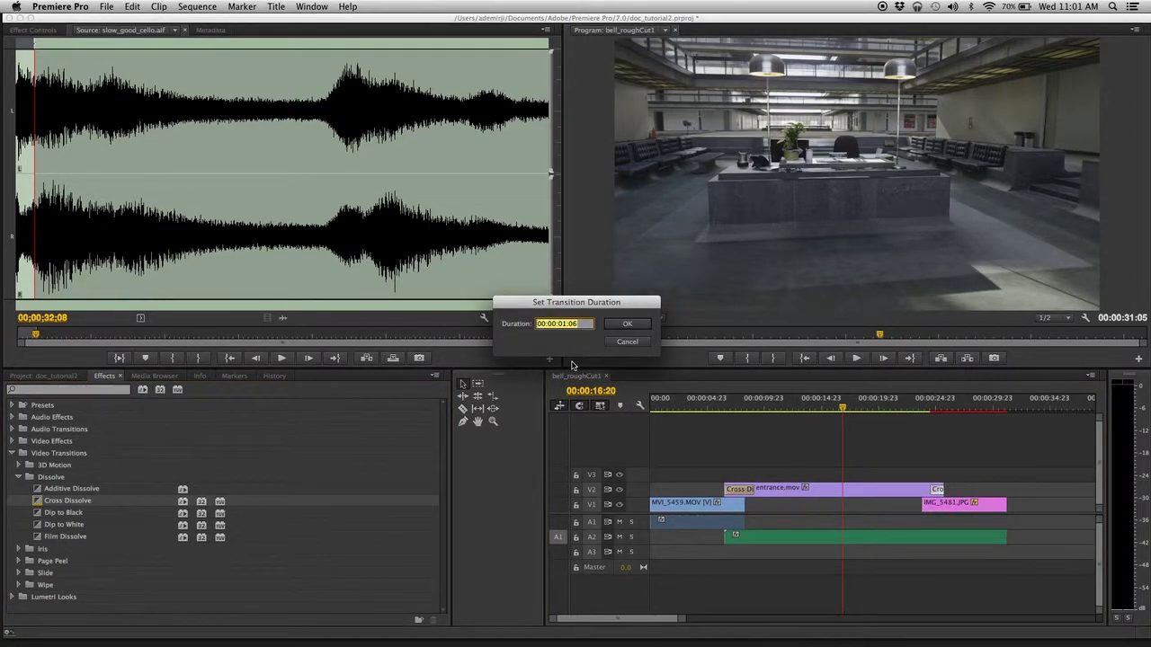
{"action": "type", "text": "215"}
{"action": "key", "text": "Tab"}
{"action": "left_click", "coordinate": [633, 323]}
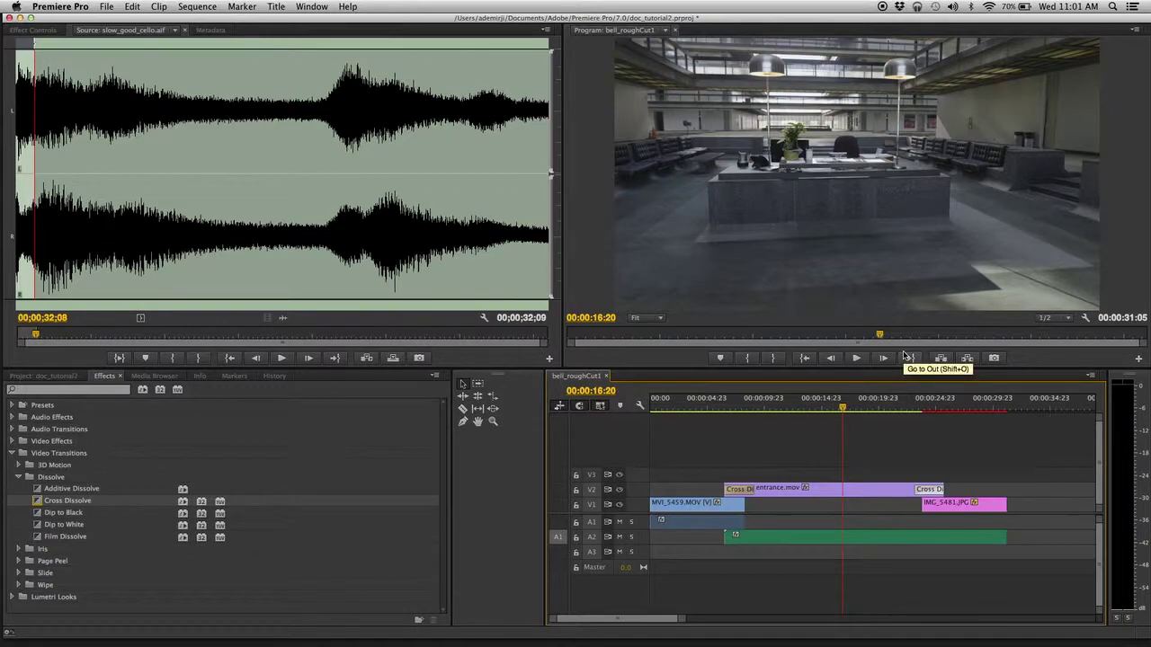
Try moving IMG_5481.JPG on V1 earlier to meet the end dissolve's start, and undo both the move and that dissolve
{"action": "left_click_drag", "start_coordinate": [985, 506], "coordinate": [978, 505]}
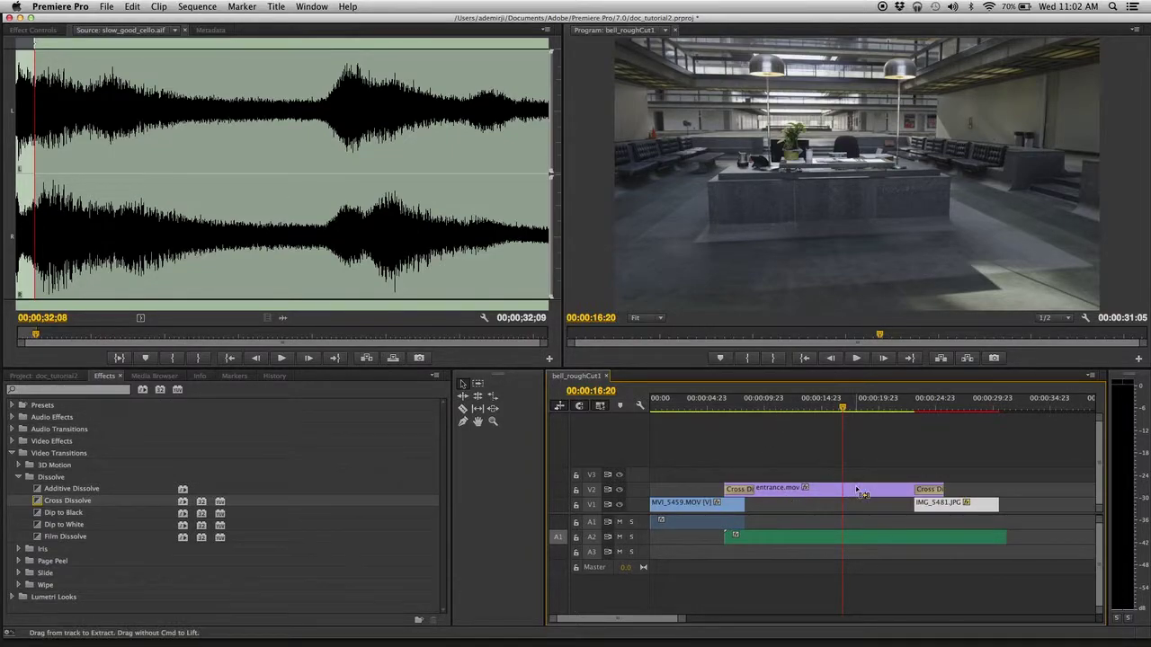
{"action": "left_click_drag", "start_coordinate": [971, 502], "coordinate": [979, 502]}
{"action": "key", "text": "super+z"}
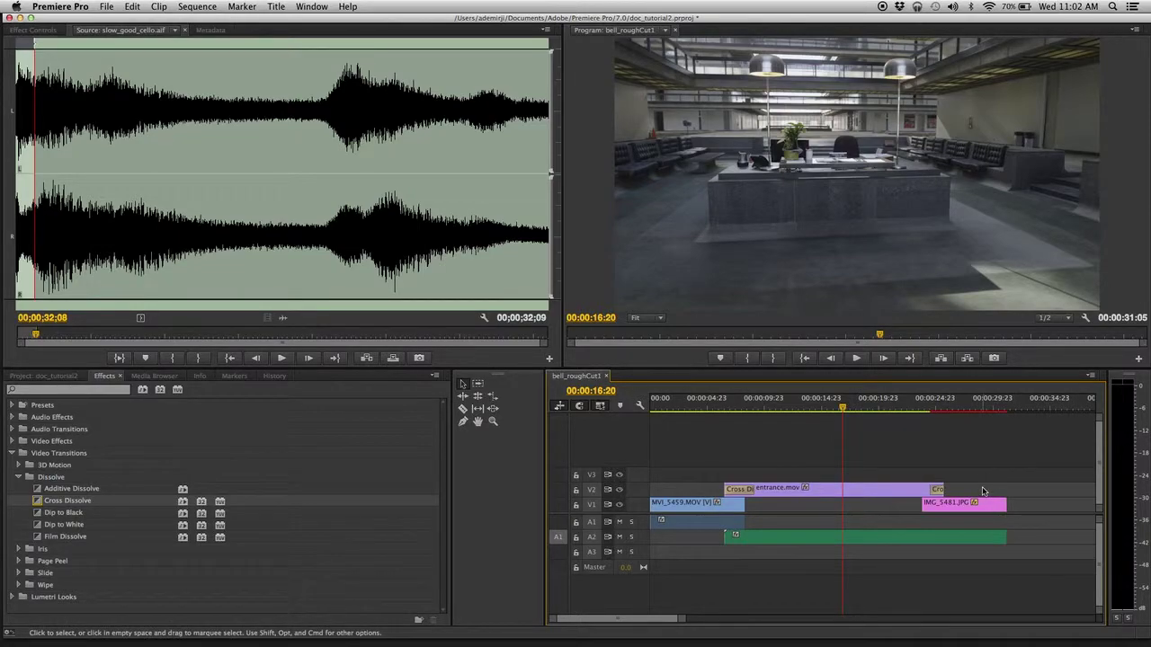
{"action": "key", "text": "super+z"}
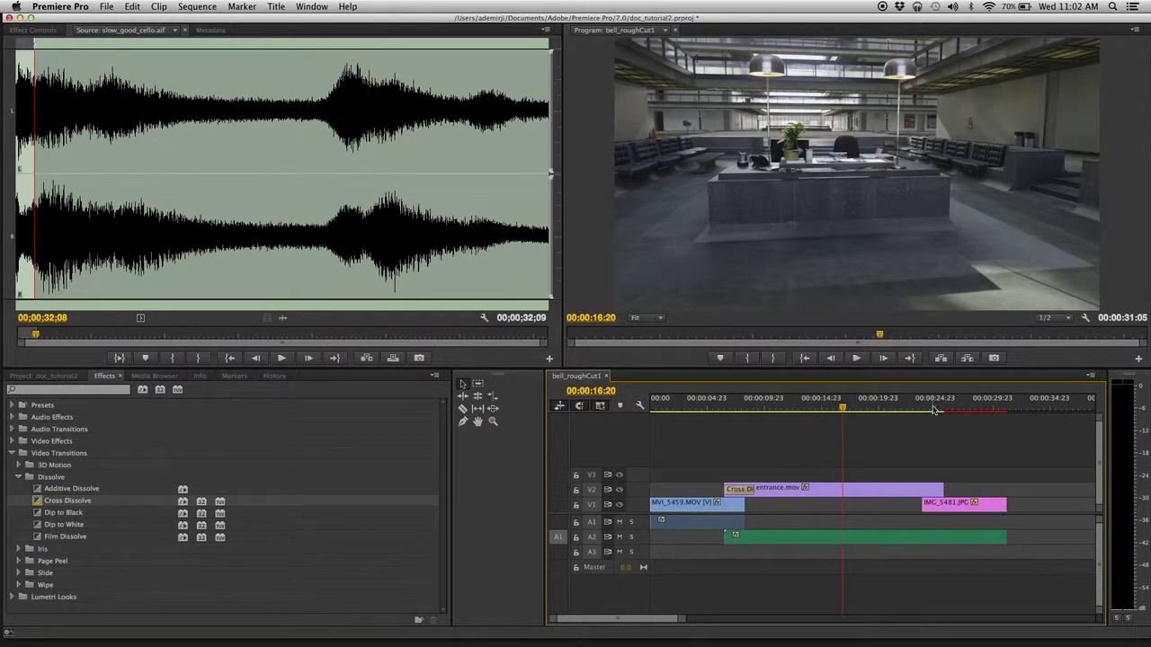
Play the cut between entrance.mov and IMG_5481.JPG, and apply a Cross Dissolve to the end of entrance.mov on V2
{"action": "left_click", "coordinate": [933, 410]}
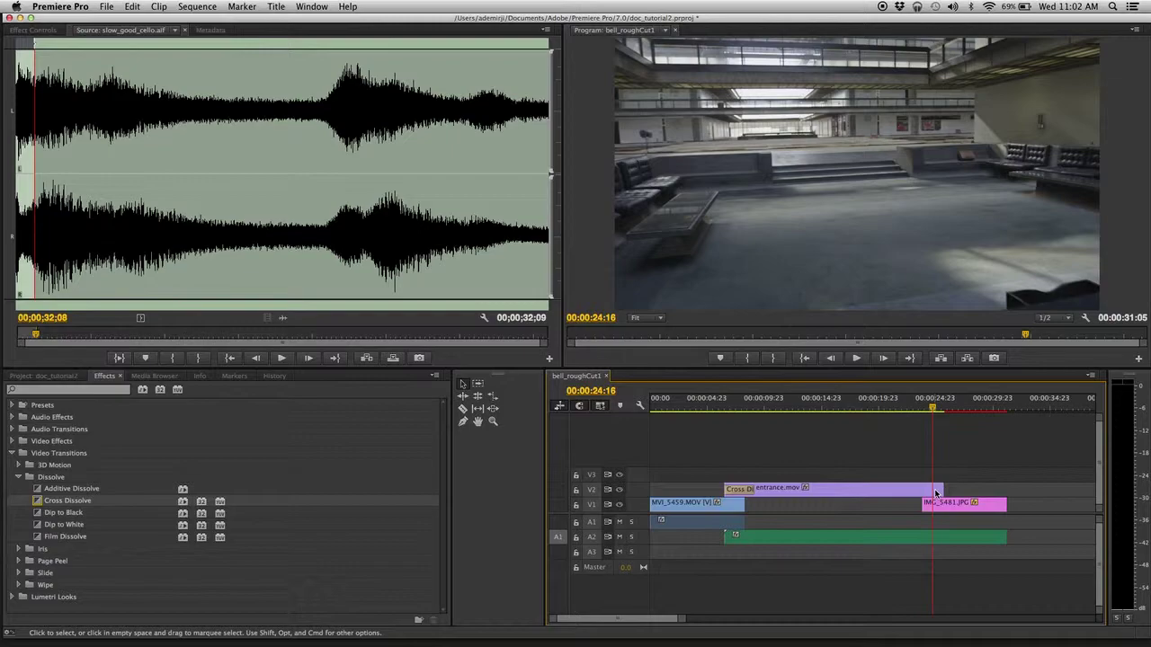
{"action": "key", "text": "space"}
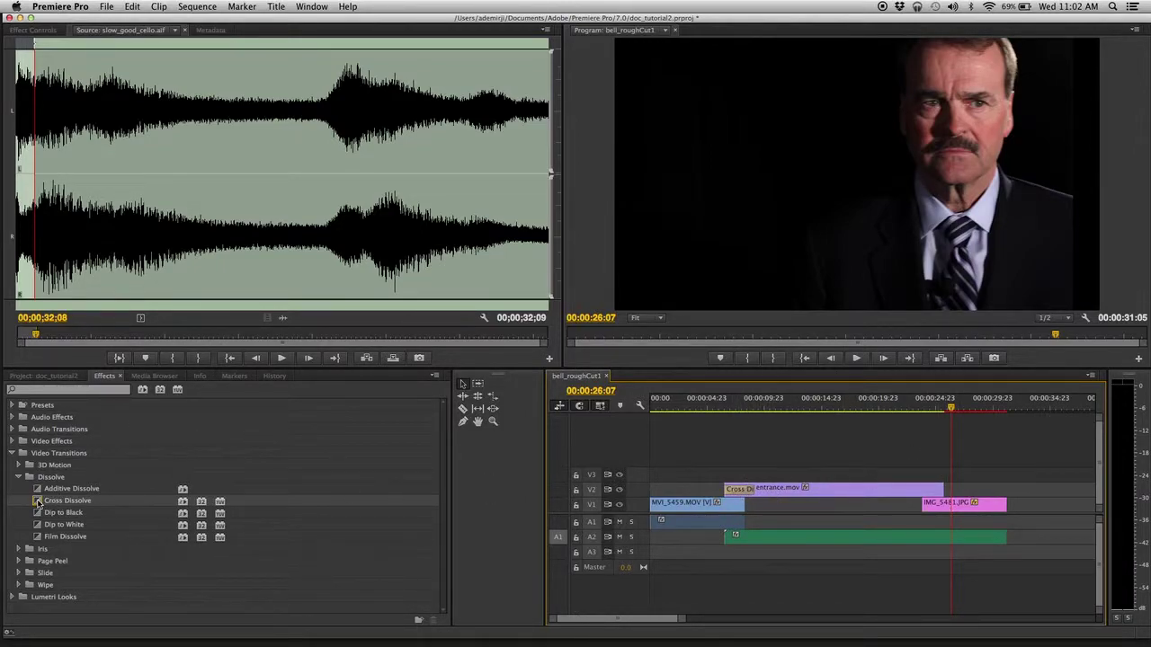
{"action": "left_click_drag", "start_coordinate": [37, 501], "coordinate": [941, 488]}
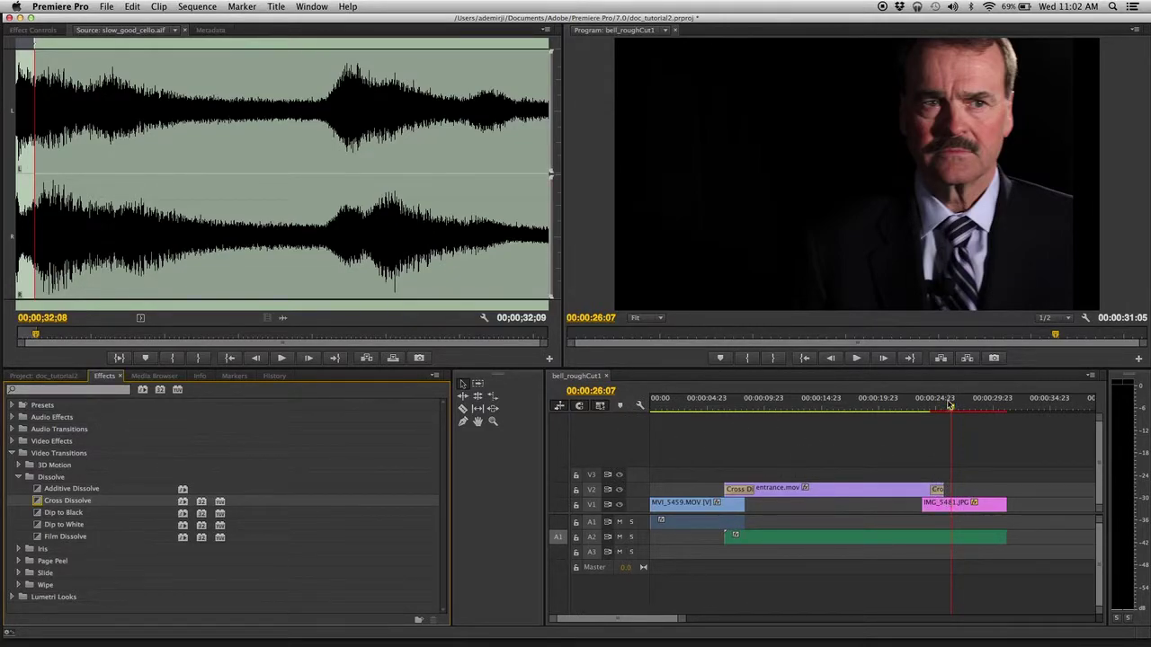
Examine the Cross Dissolve at the end of entrance.mov frame by frame to see how it blends into the photo
{"action": "left_click_drag", "start_coordinate": [945, 410], "coordinate": [943, 416]}
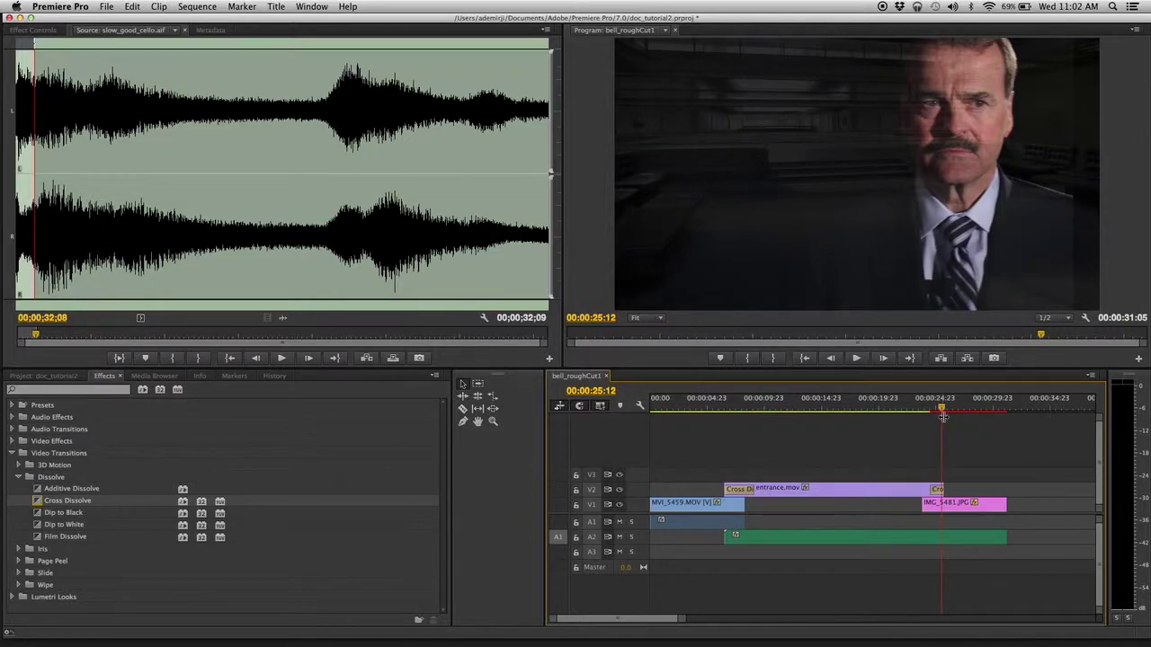
{"action": "key", "text": "Left"}
{"action": "key", "text": "Left"}
{"action": "key", "text": "Left"}
{"action": "key", "text": "Left"}
{"action": "key", "text": "Left"}
{"action": "key", "text": "Left"}
{"action": "key", "text": "Left"}
{"action": "key", "text": "Left"}
{"action": "key", "text": "Left"}
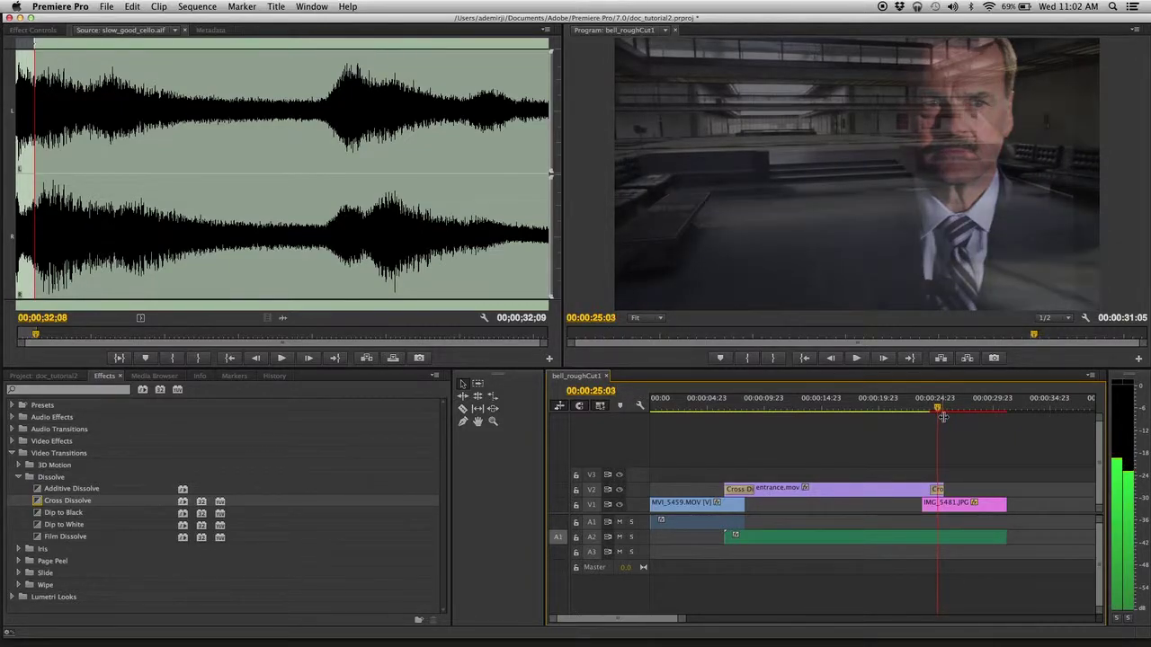
{"action": "key", "text": "Right"}
{"action": "key", "text": "Right"}
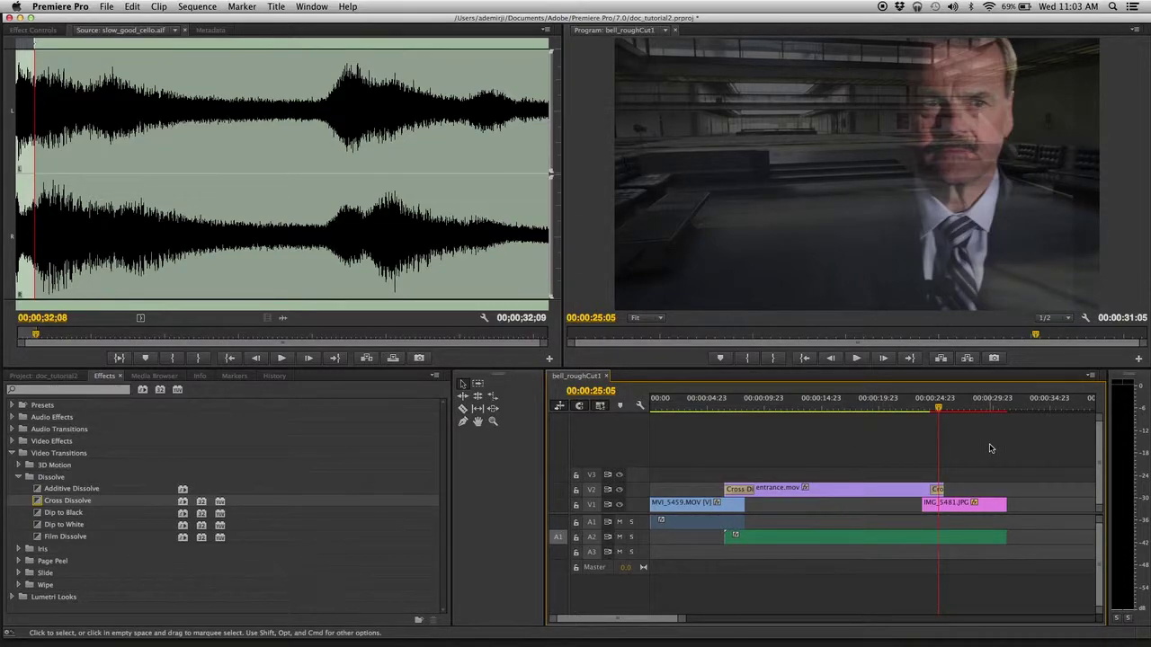
Lengthen the Cross Dissolve at the end of entrance.mov to about 2.5 seconds and move IMG_5481.JPG earlier to meet its start
{"action": "double_click", "coordinate": [939, 493]}
{"action": "key", "text": "BackSpace"}
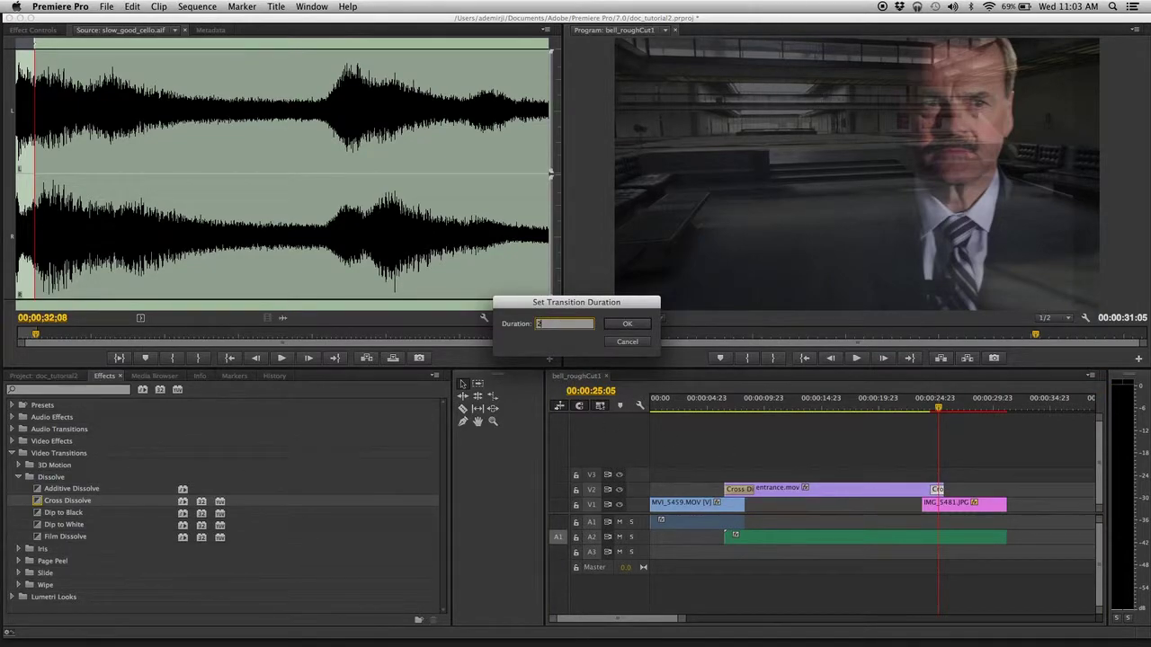
{"action": "key", "text": "Return"}
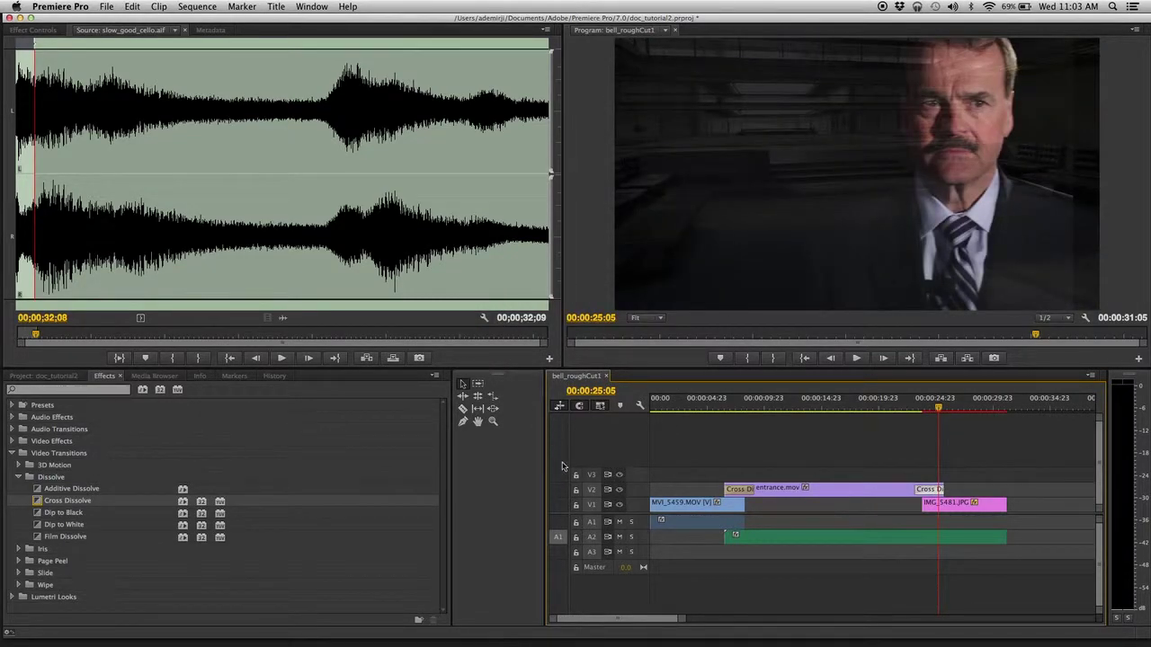
{"action": "left_click", "coordinate": [963, 503]}
{"action": "left_click_drag", "start_coordinate": [963, 503], "coordinate": [927, 500]}
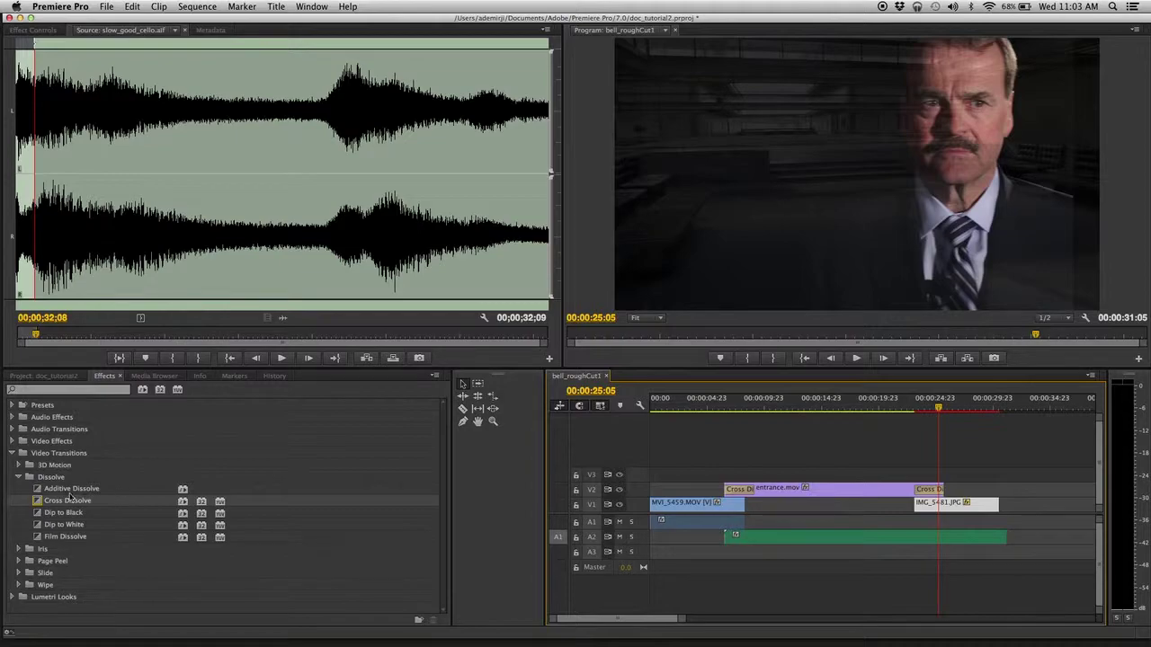
Apply a Constant Power audio crossfade to the start of the cello music on A2 and set its duration to 00:00:02:15
{"action": "left_click", "coordinate": [12, 454]}
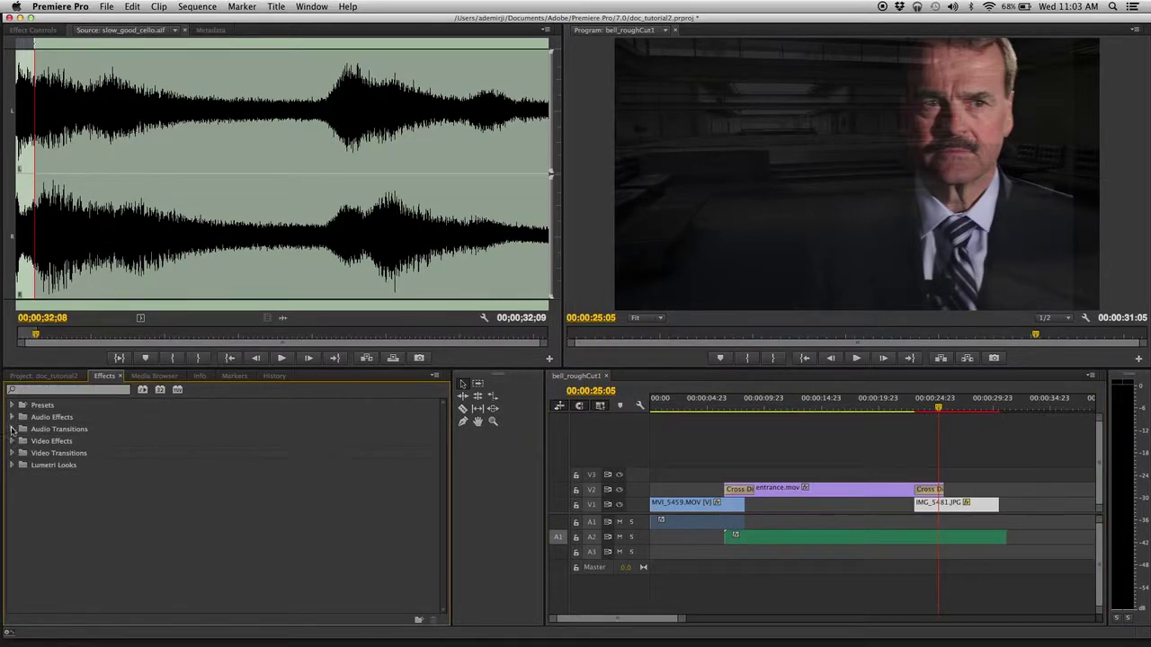
{"action": "left_click", "coordinate": [11, 430]}
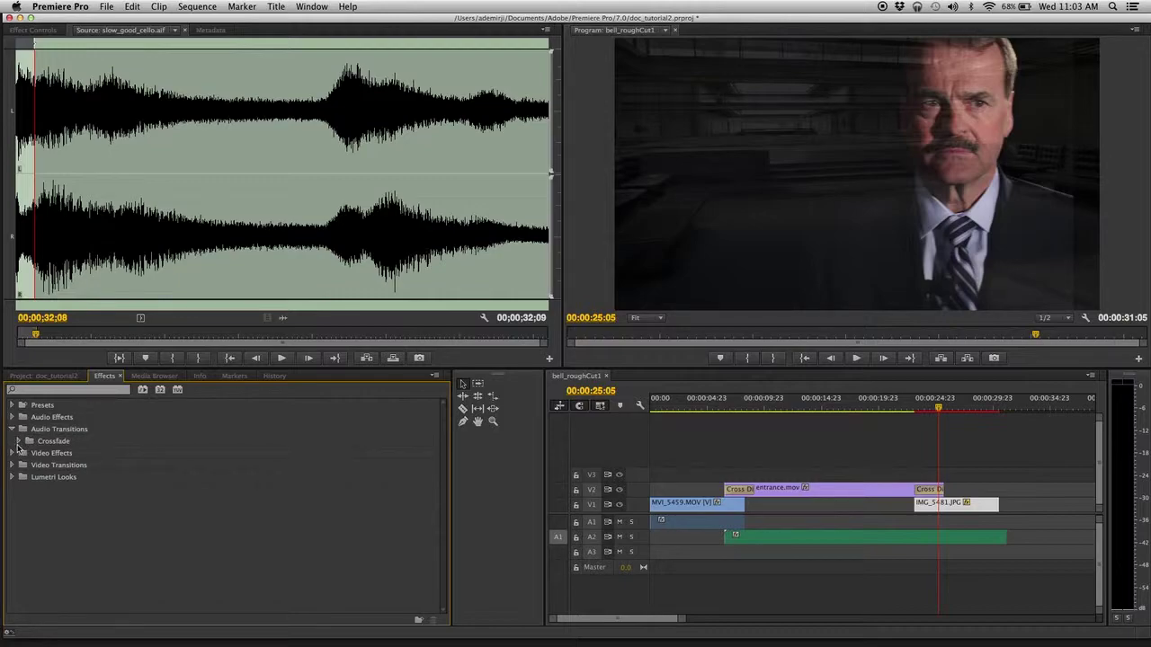
{"action": "left_click", "coordinate": [18, 442]}
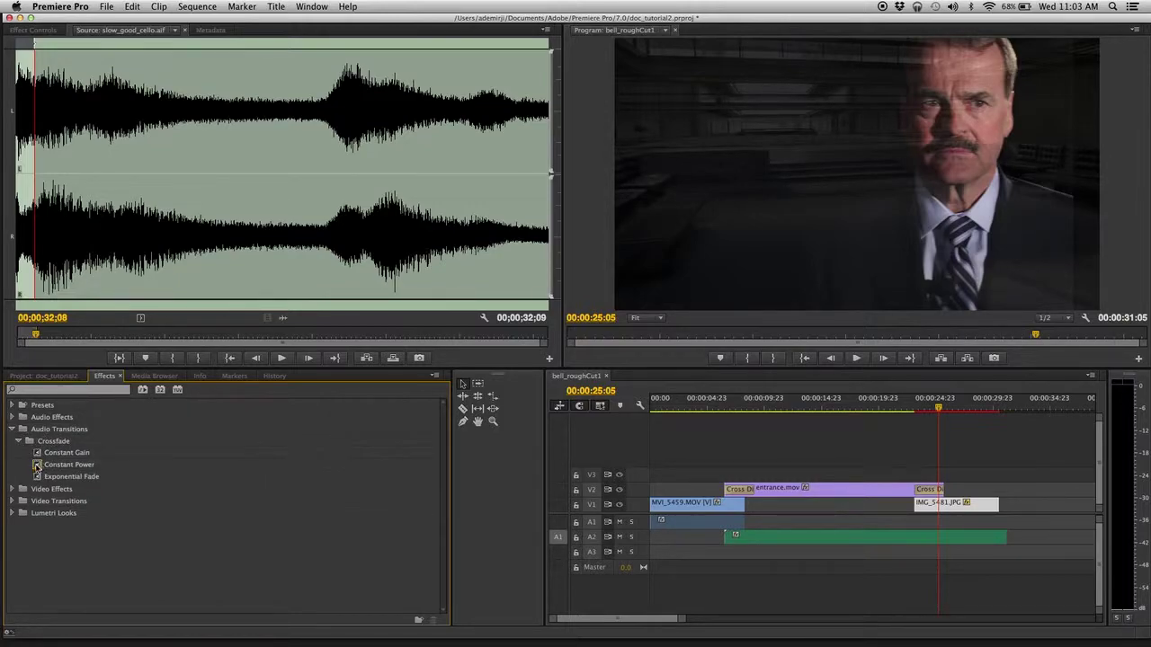
{"action": "left_click_drag", "start_coordinate": [37, 465], "coordinate": [728, 536]}
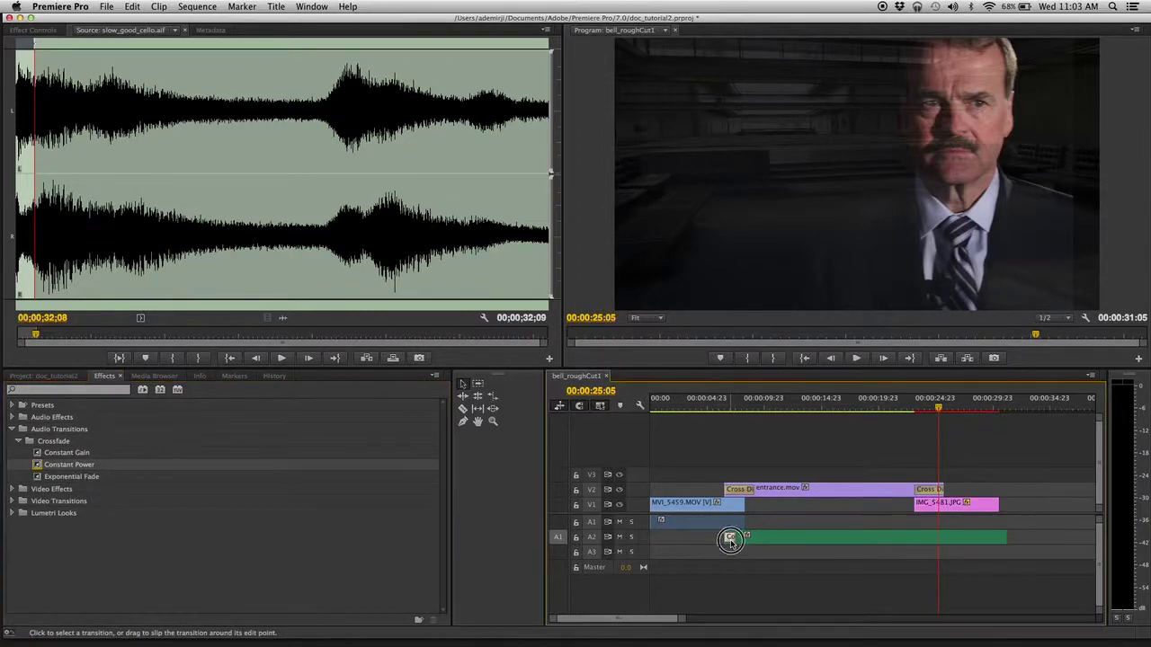
{"action": "double_click", "coordinate": [730, 537]}
{"action": "type", "text": "211"}
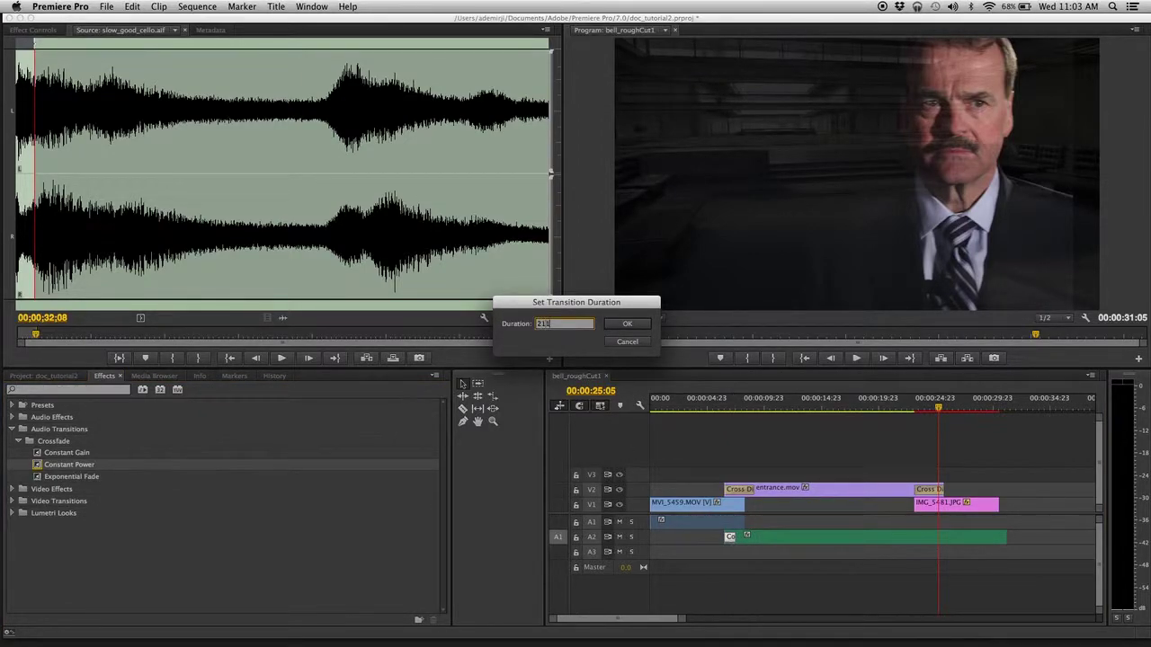
{"action": "key", "text": "Tab"}
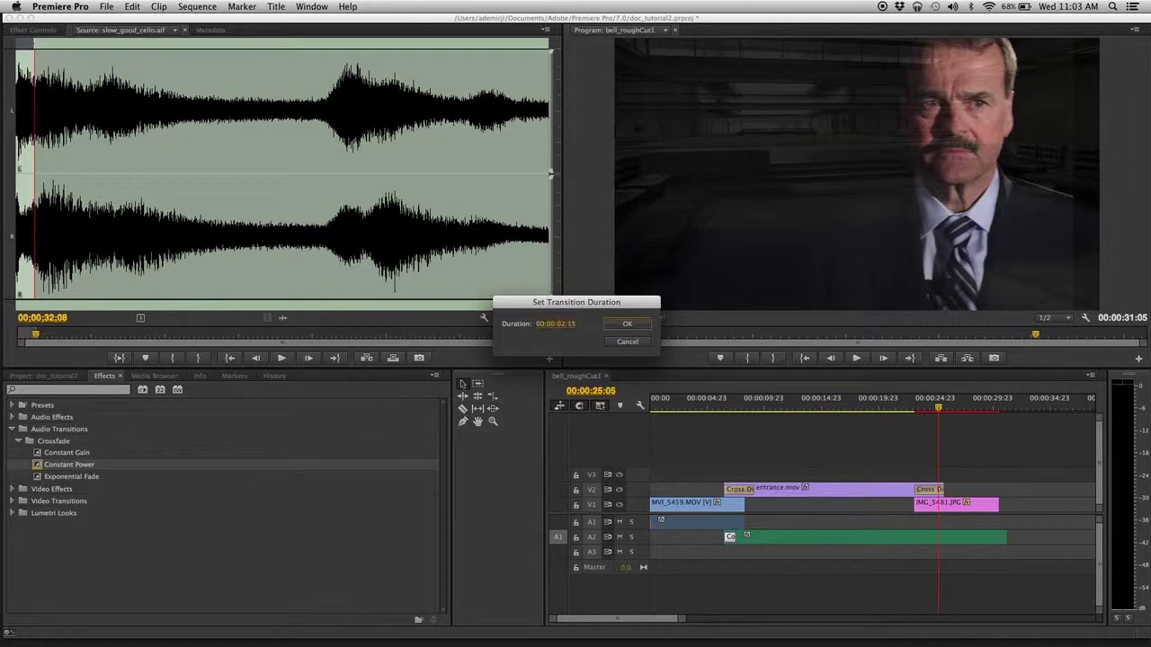
{"action": "left_click", "coordinate": [616, 324]}
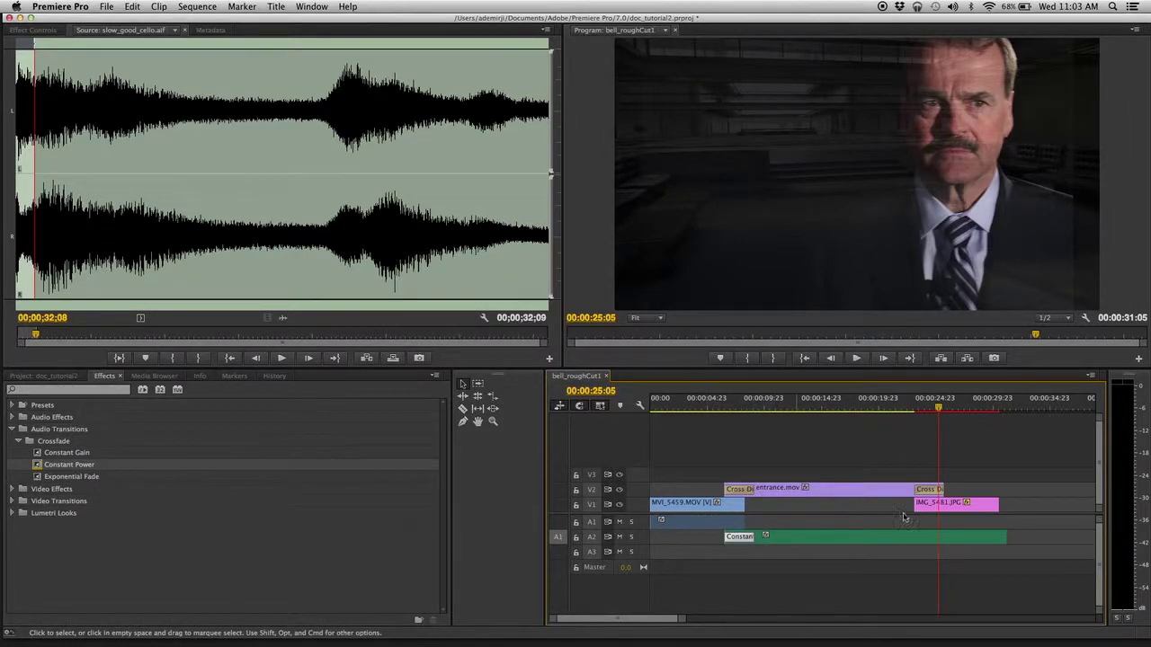
Extend IMG_5481.JPG to the cello music's end, and fade that music out with a Constant Power crossfade of about 3 seconds
{"action": "left_click_drag", "start_coordinate": [997, 504], "coordinate": [1007, 505]}
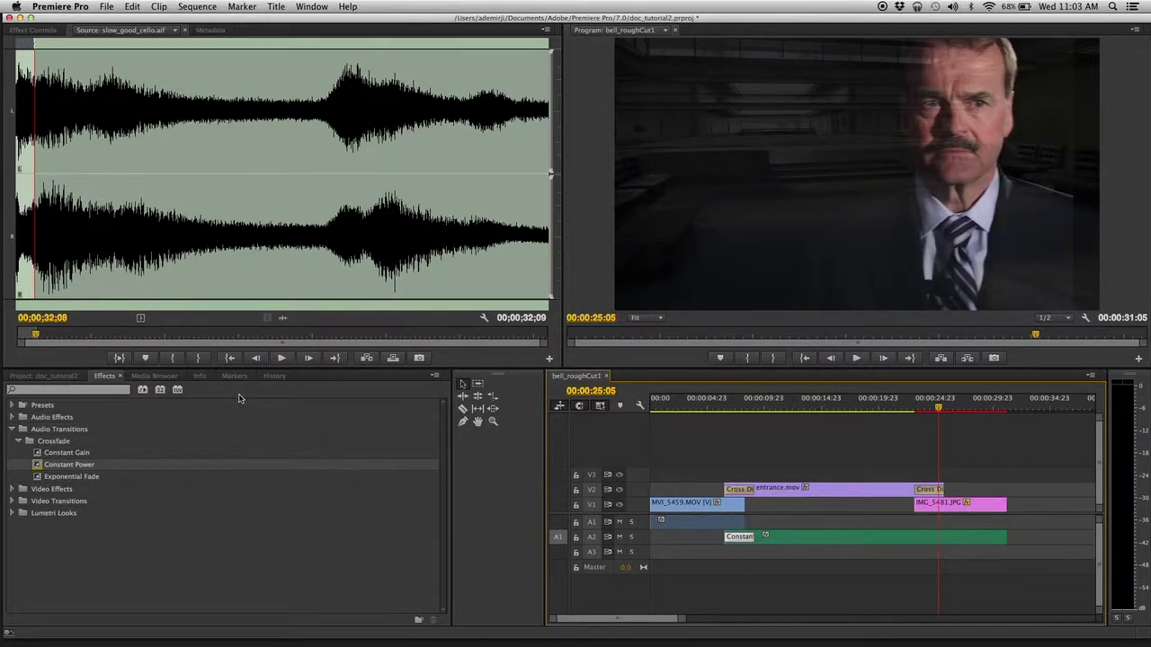
{"action": "left_click_drag", "start_coordinate": [39, 467], "coordinate": [1002, 537]}
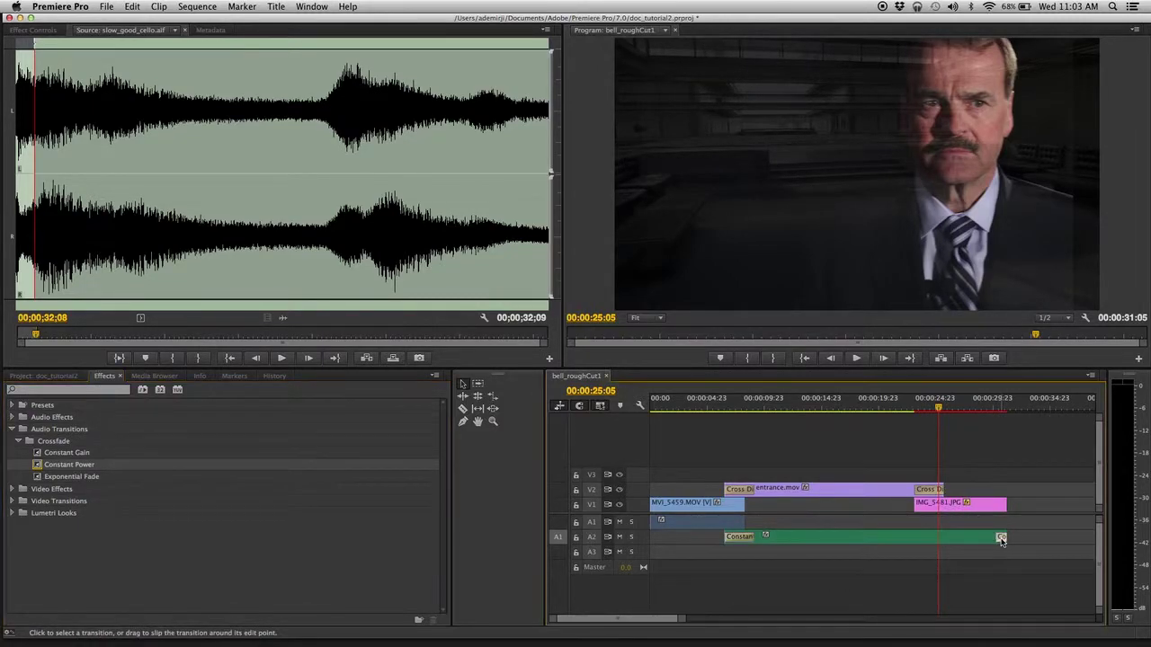
{"action": "double_click", "coordinate": [1002, 539]}
{"action": "type", "text": "21"}
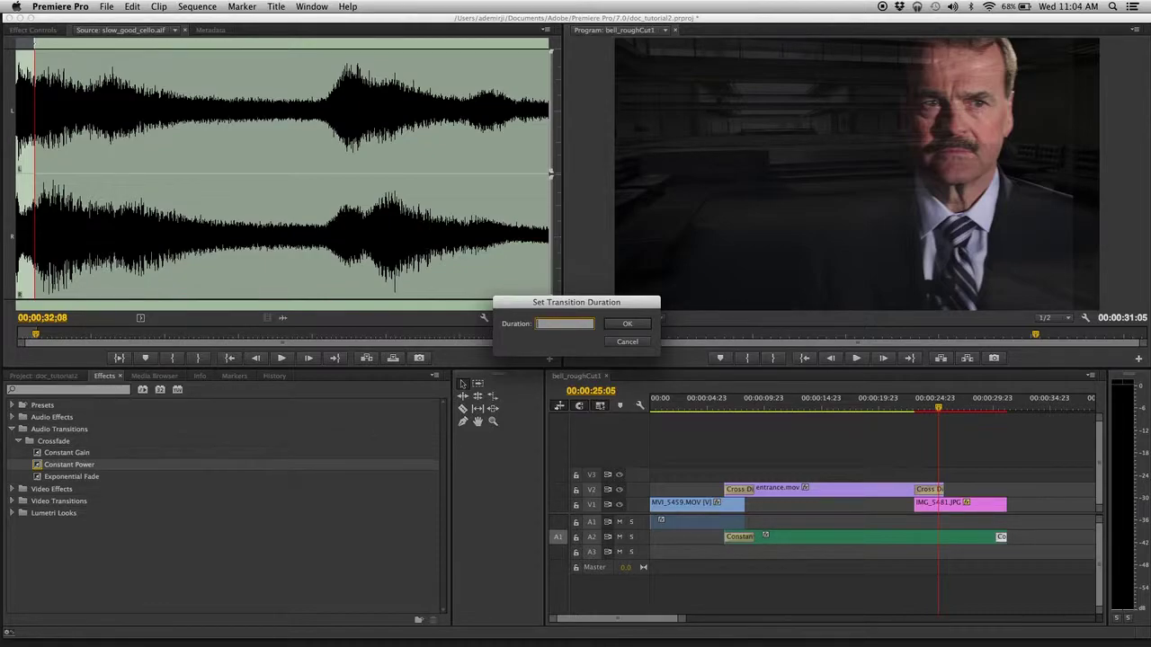
{"action": "key", "text": "Return"}
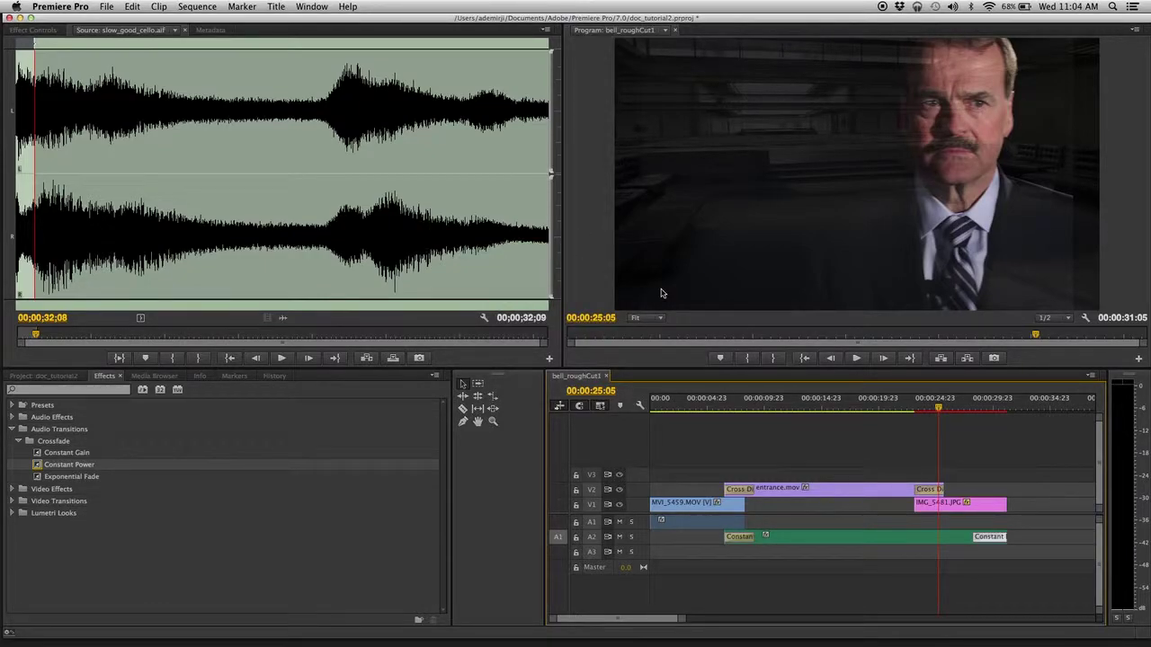
Save the project and render the sequence's effects from In to Out
{"action": "key", "text": "cmd+s"}
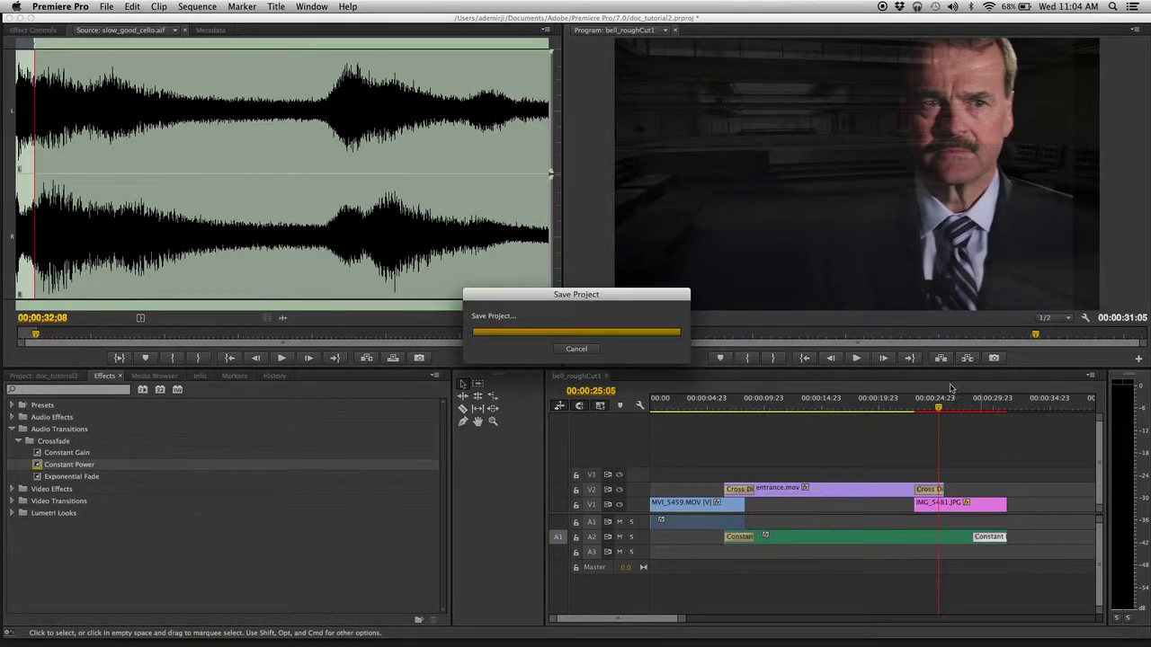
{"action": "left_click", "coordinate": [184, 6]}
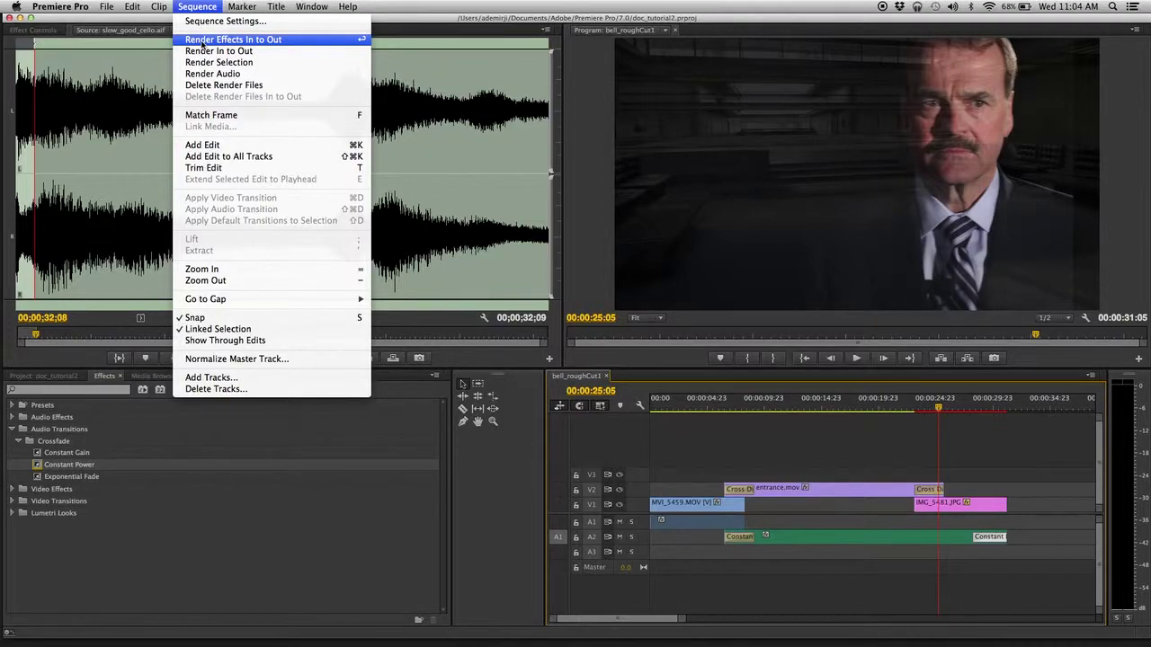
{"action": "left_click", "coordinate": [203, 41]}
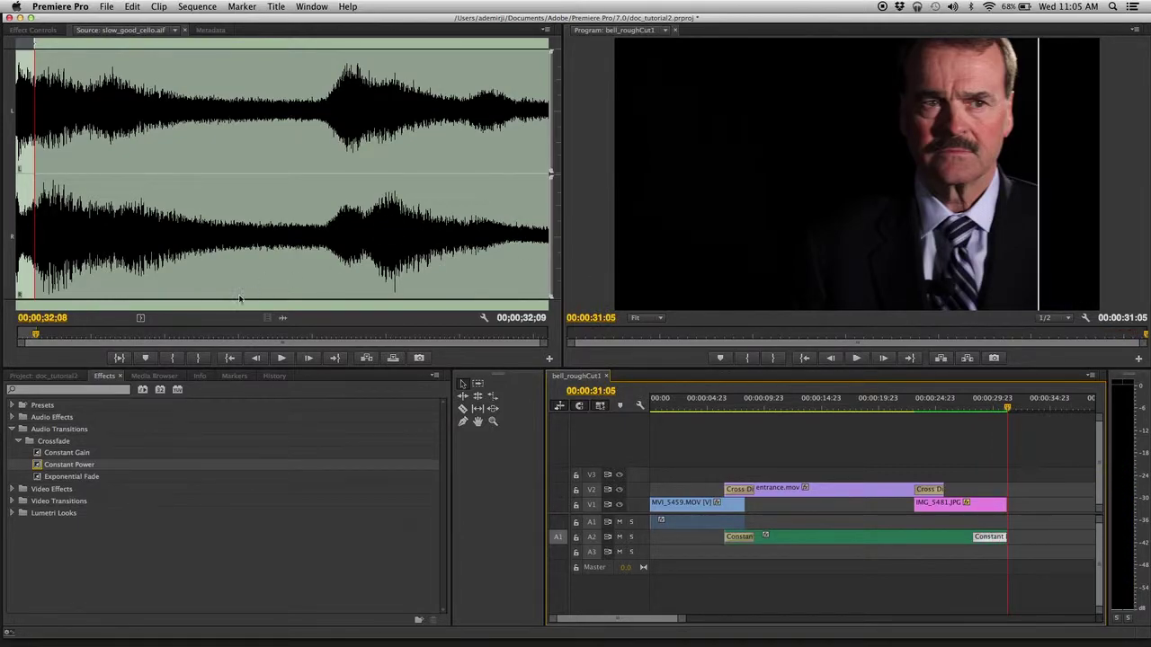
Apply a Dip to Black lasting 2 seconds to the end of IMG_5481.JPG on V1 and render the sequence's effects
{"action": "left_click", "coordinate": [12, 429]}
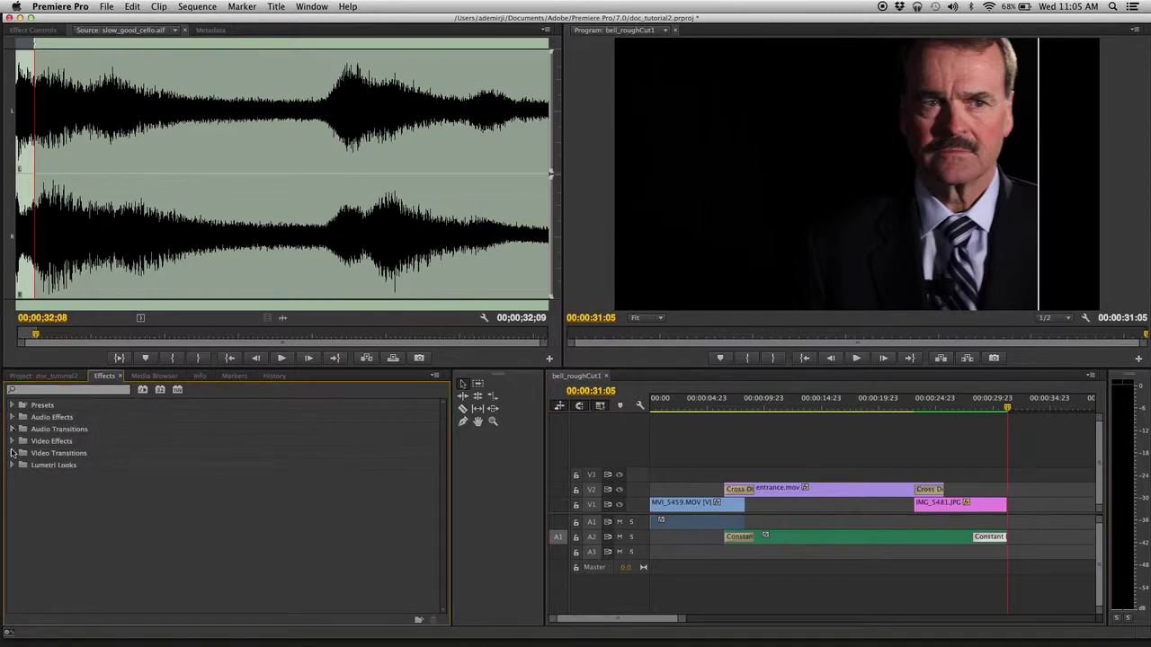
{"action": "left_click", "coordinate": [12, 454]}
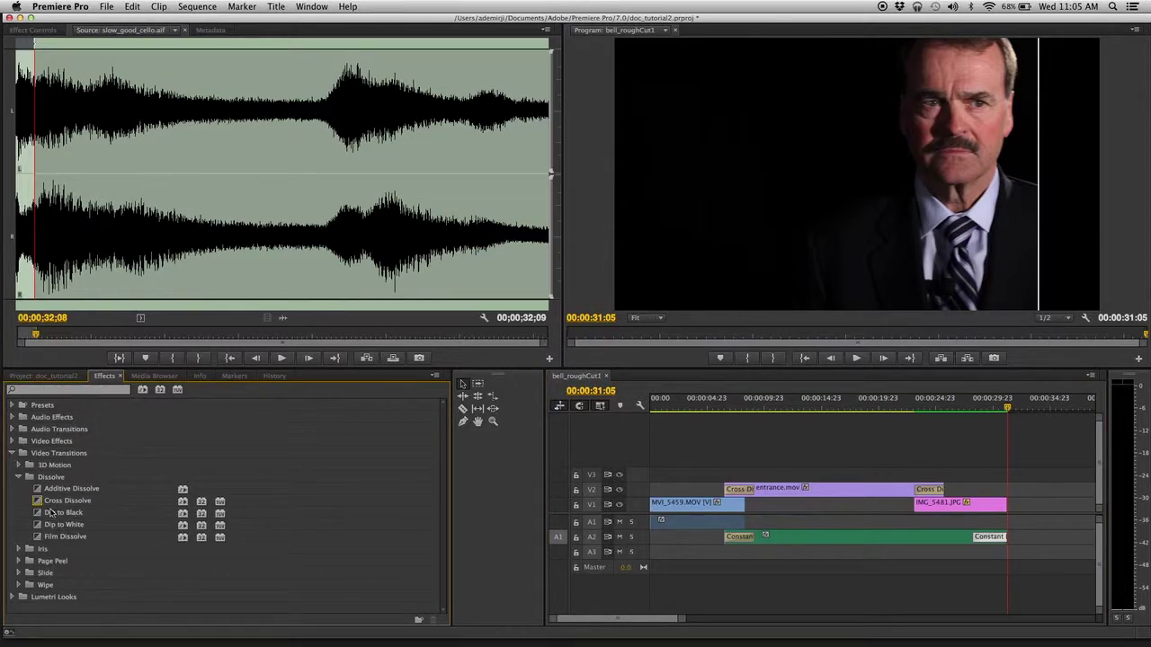
{"action": "left_click_drag", "start_coordinate": [37, 519], "coordinate": [1002, 505]}
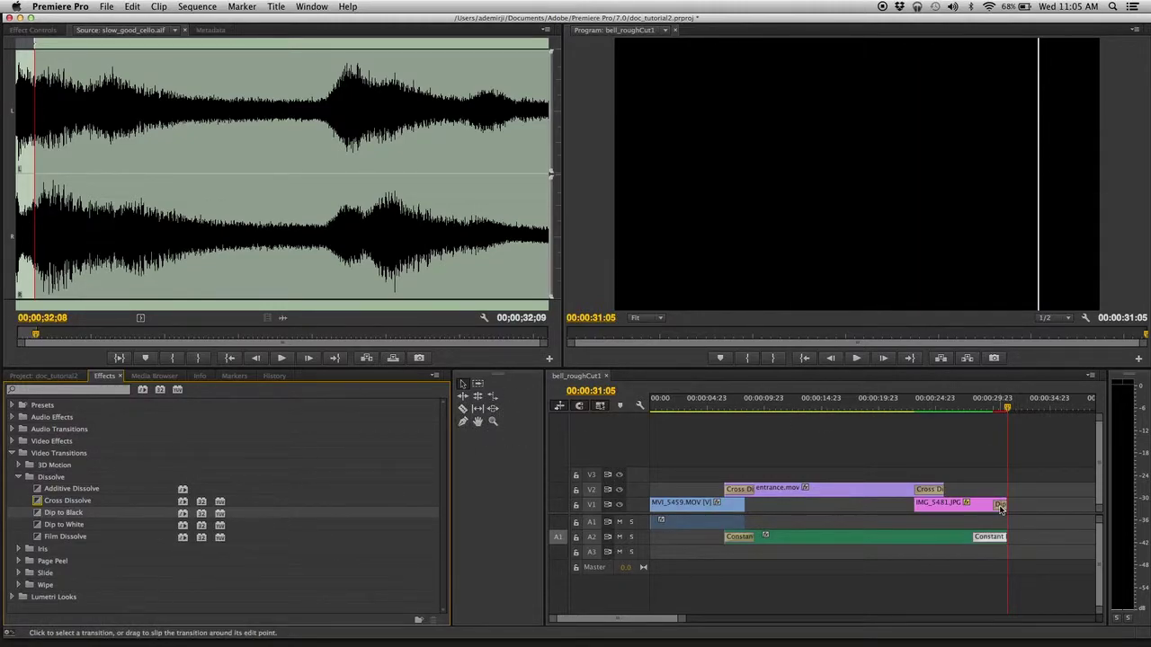
{"action": "double_click", "coordinate": [1001, 505]}
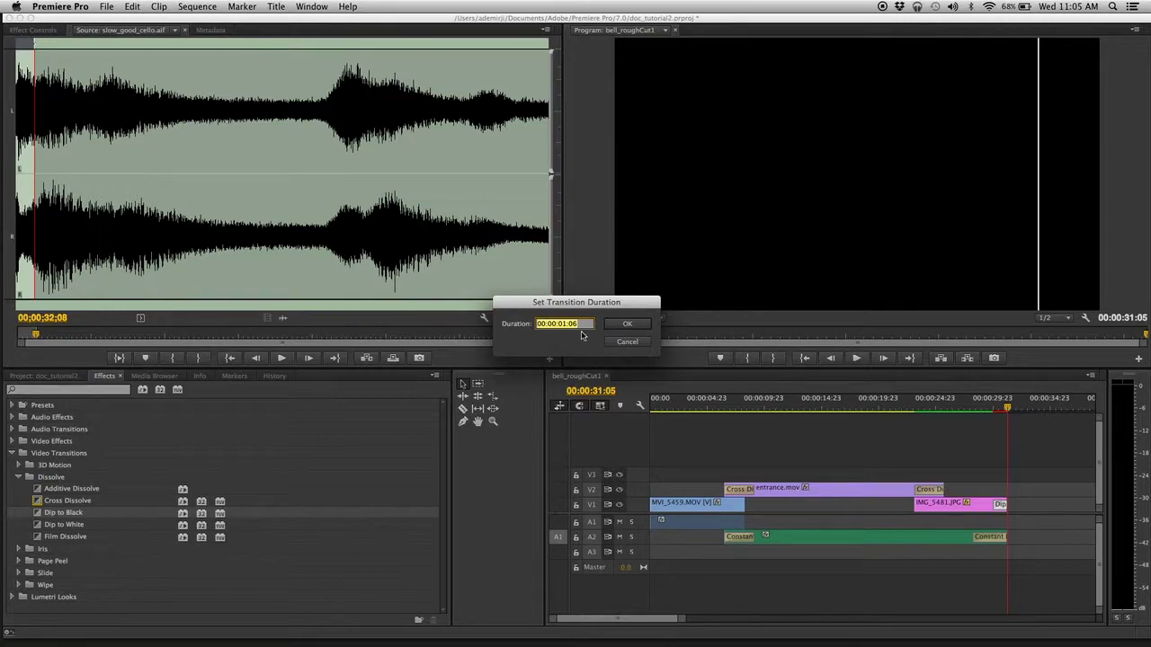
{"action": "type", "text": "200"}
{"action": "key", "text": "Return"}
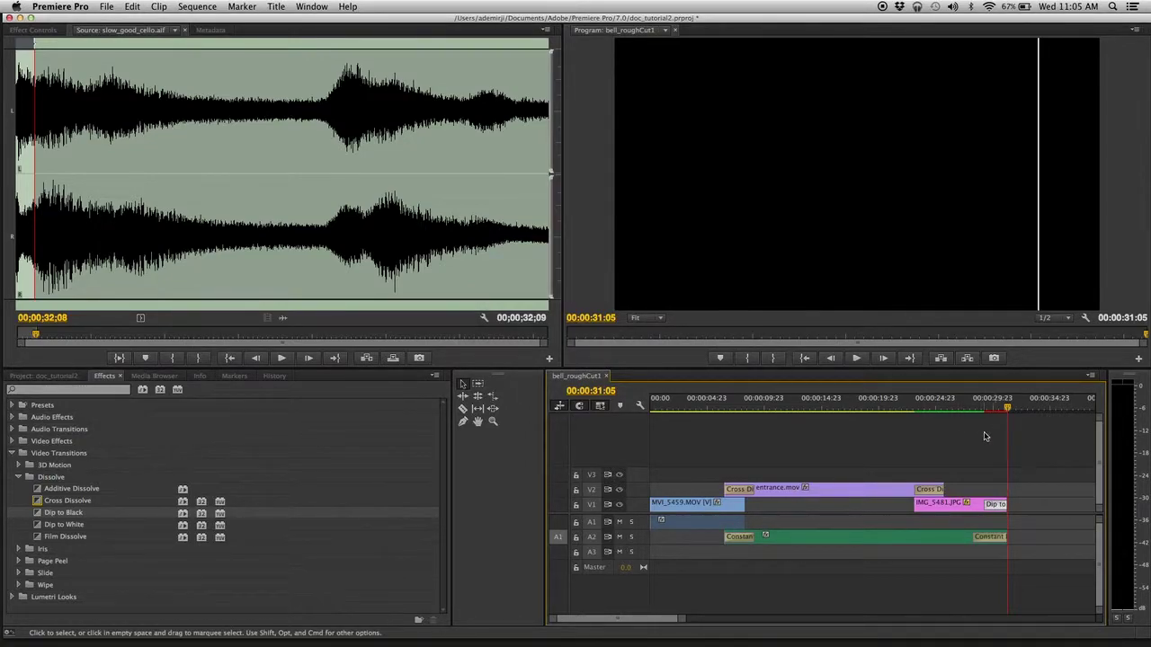
{"action": "key", "text": "Return"}
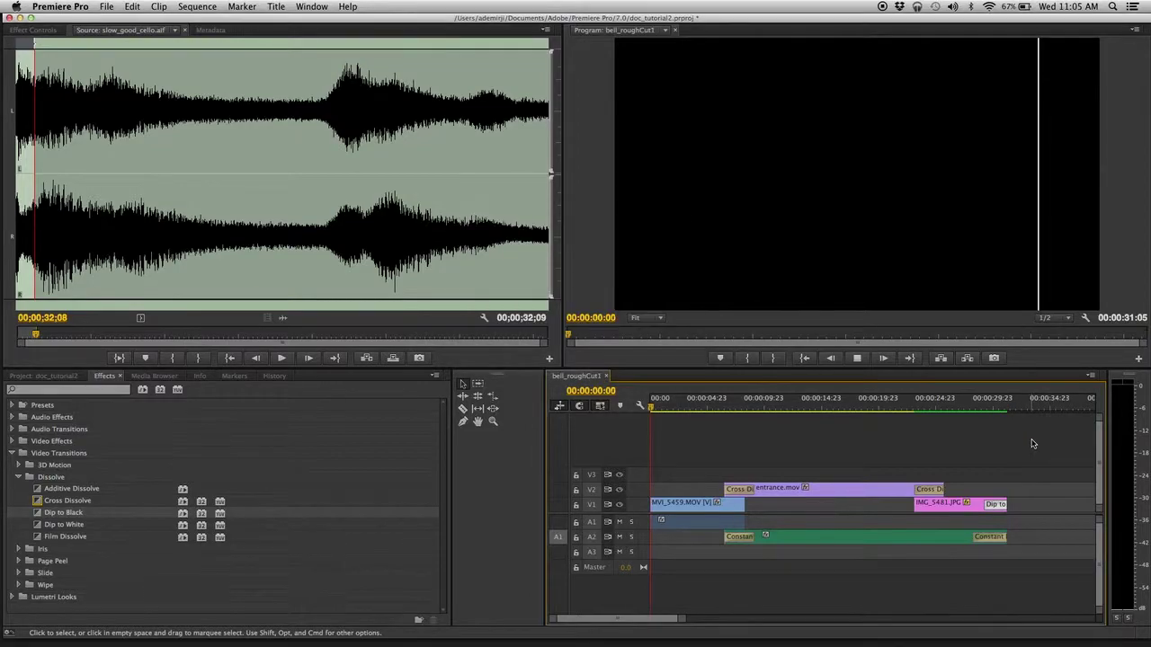
{"action": "key", "text": "space"}
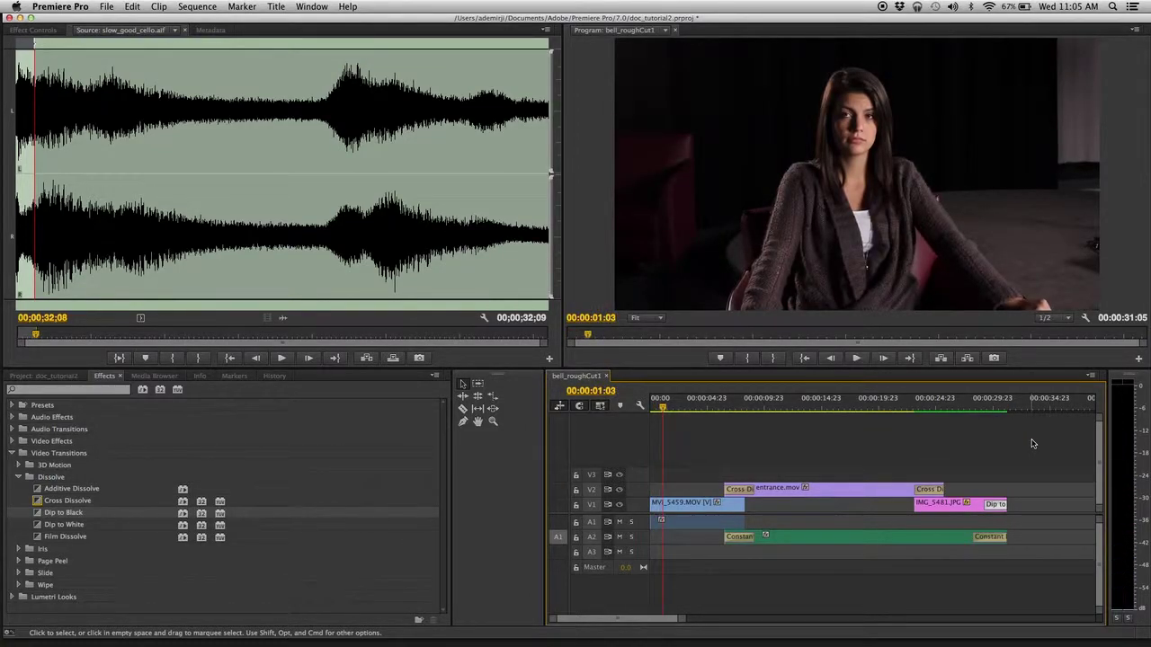
Extend MVI_5459.MOV and its audio to the end of the first Cross Dissolve on V2, and unlink its video from its audio
{"action": "left_click", "coordinate": [684, 514]}
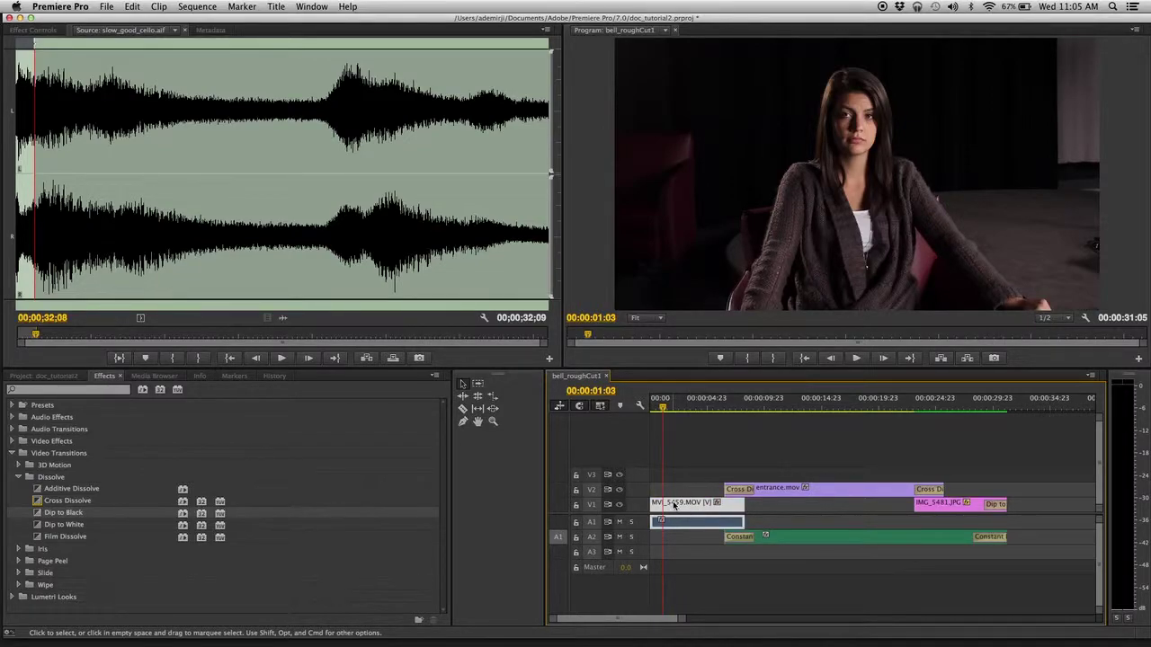
{"action": "left_click", "coordinate": [752, 509]}
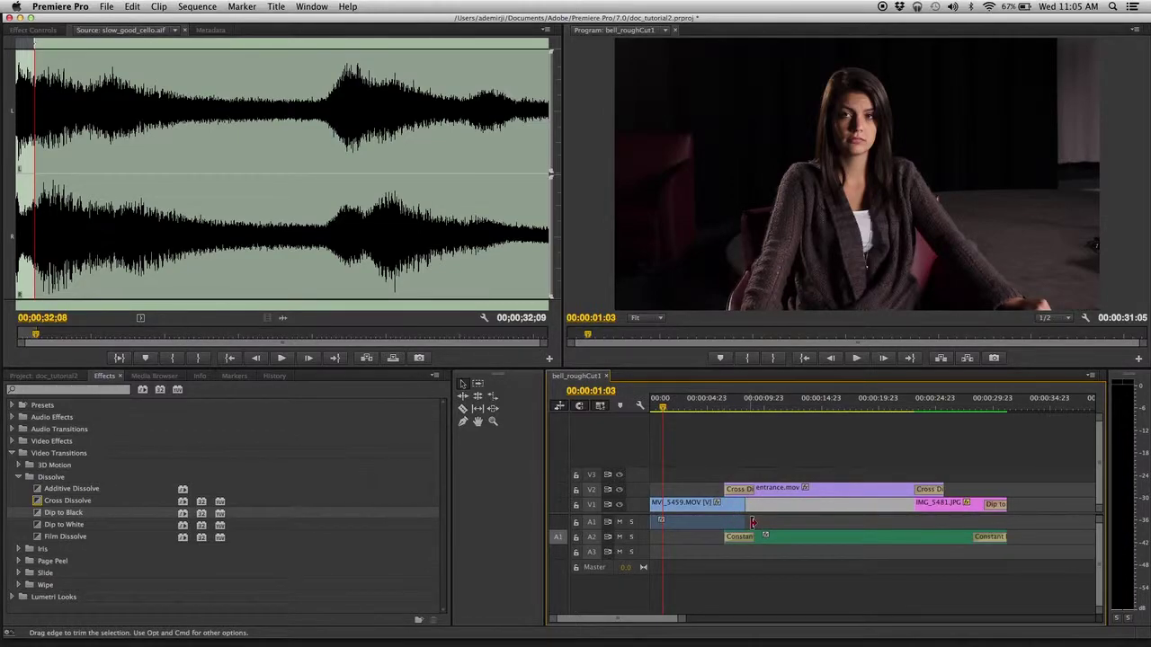
{"action": "left_click_drag", "start_coordinate": [750, 521], "coordinate": [735, 518]}
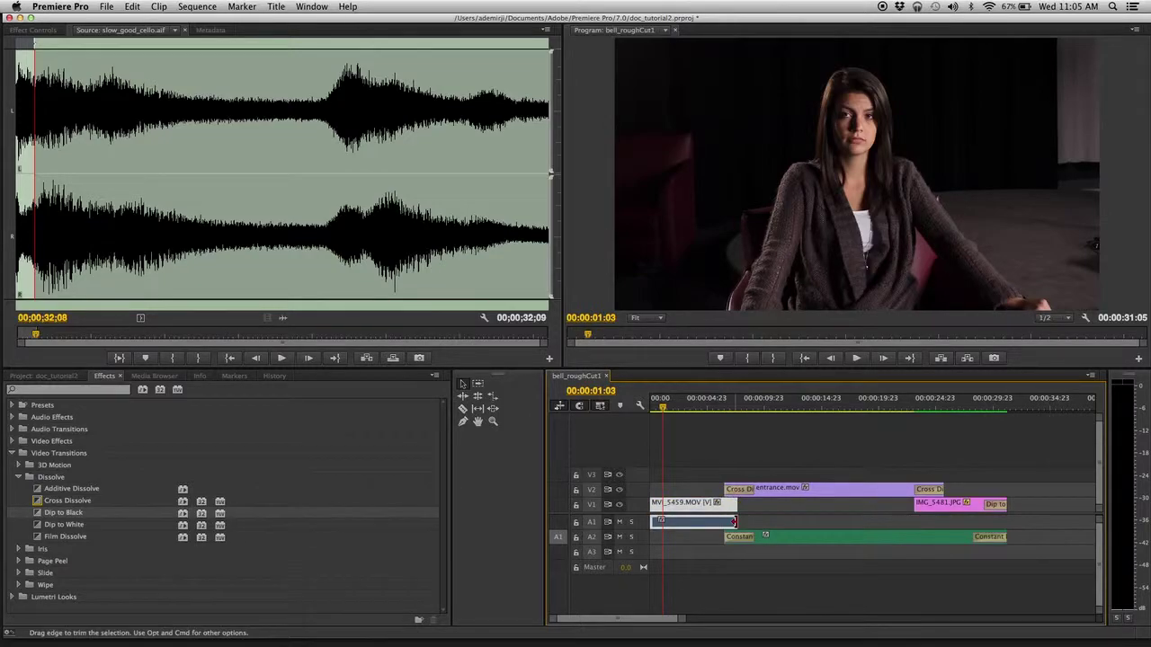
{"action": "left_click_drag", "start_coordinate": [731, 505], "coordinate": [752, 505]}
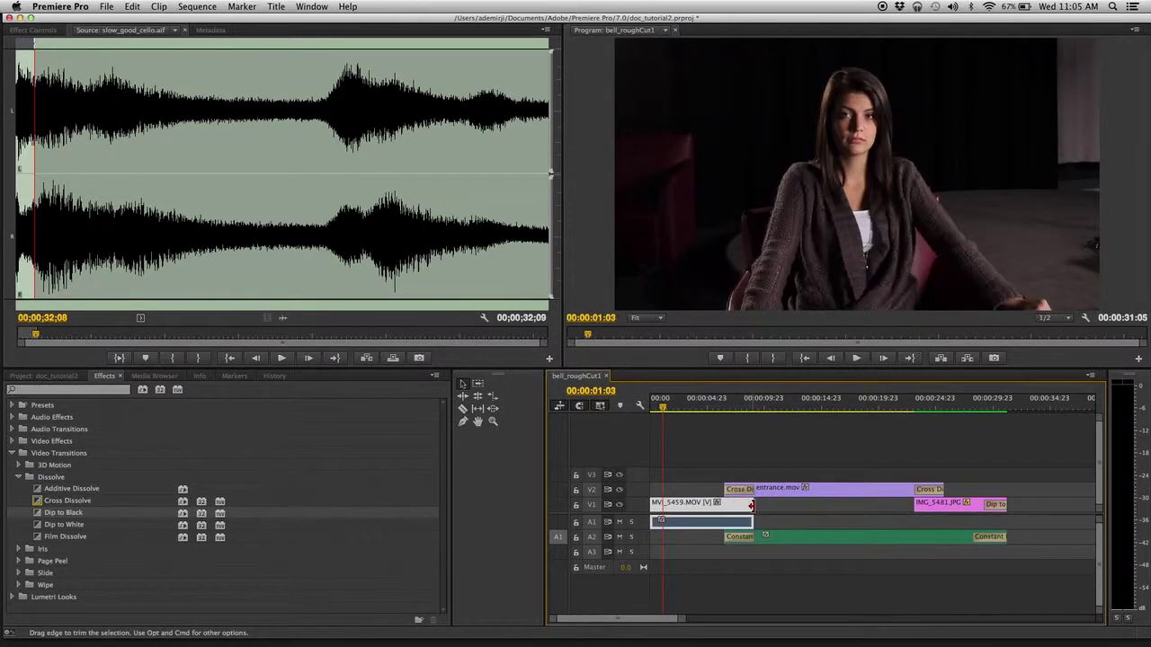
{"action": "left_click", "coordinate": [741, 447]}
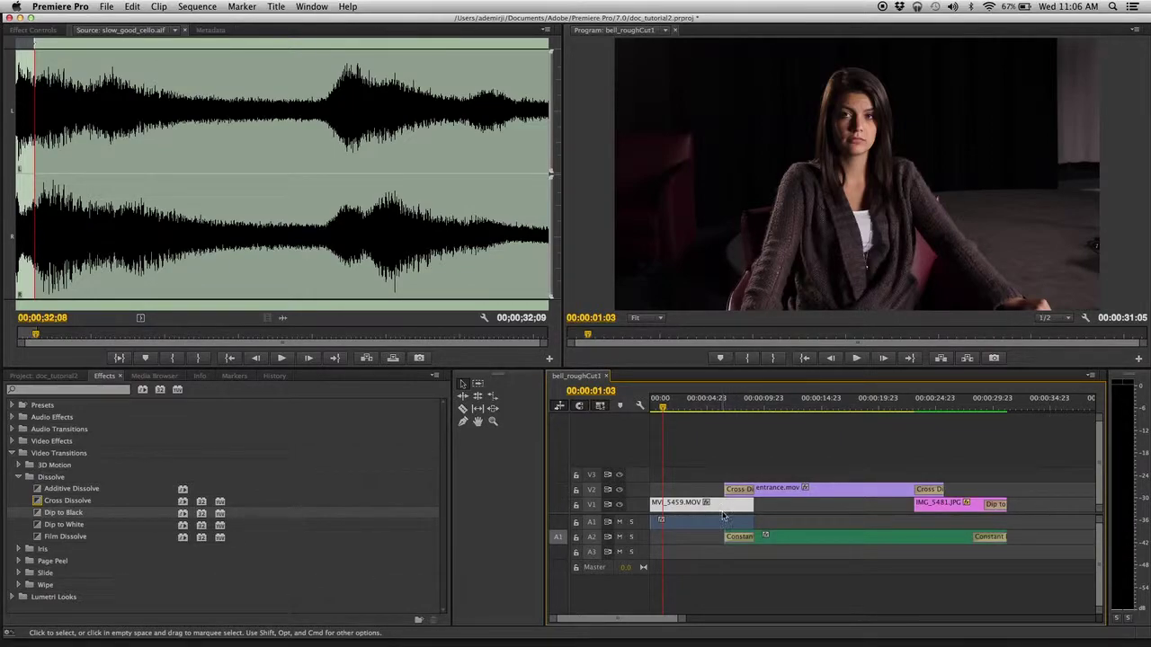
Shorten MVI_5459.MOV's unlinked audio on A1 independently of its video, try deleting that audio, and undo the deletion
{"action": "left_click_drag", "start_coordinate": [753, 522], "coordinate": [731, 523]}
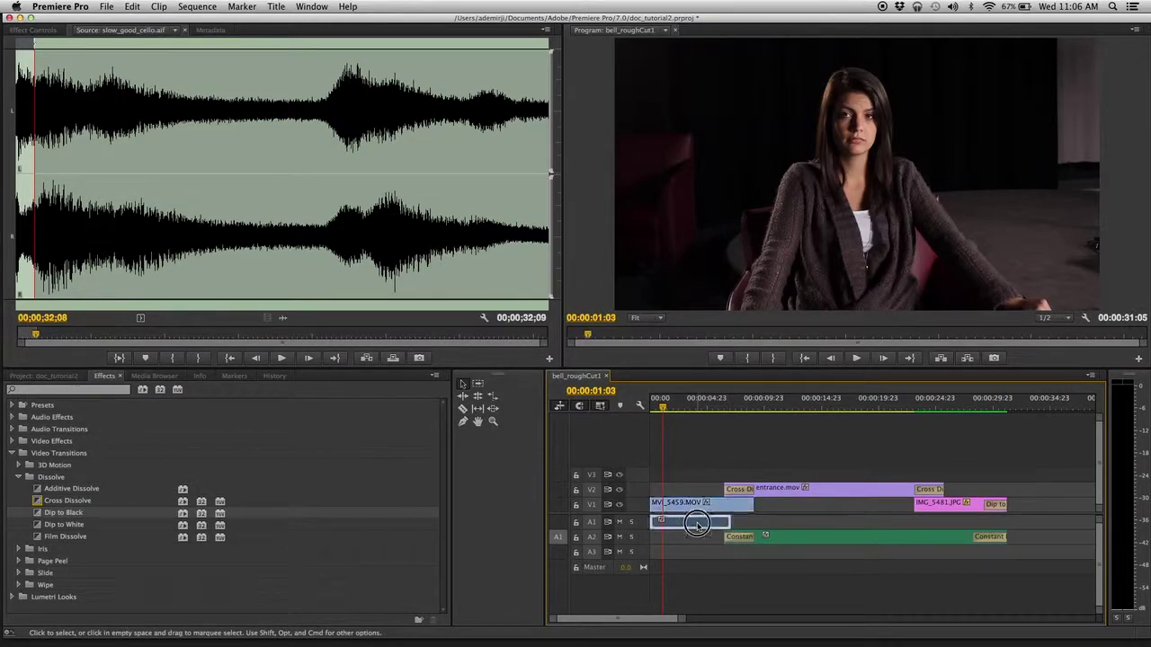
{"action": "key", "text": "Delete"}
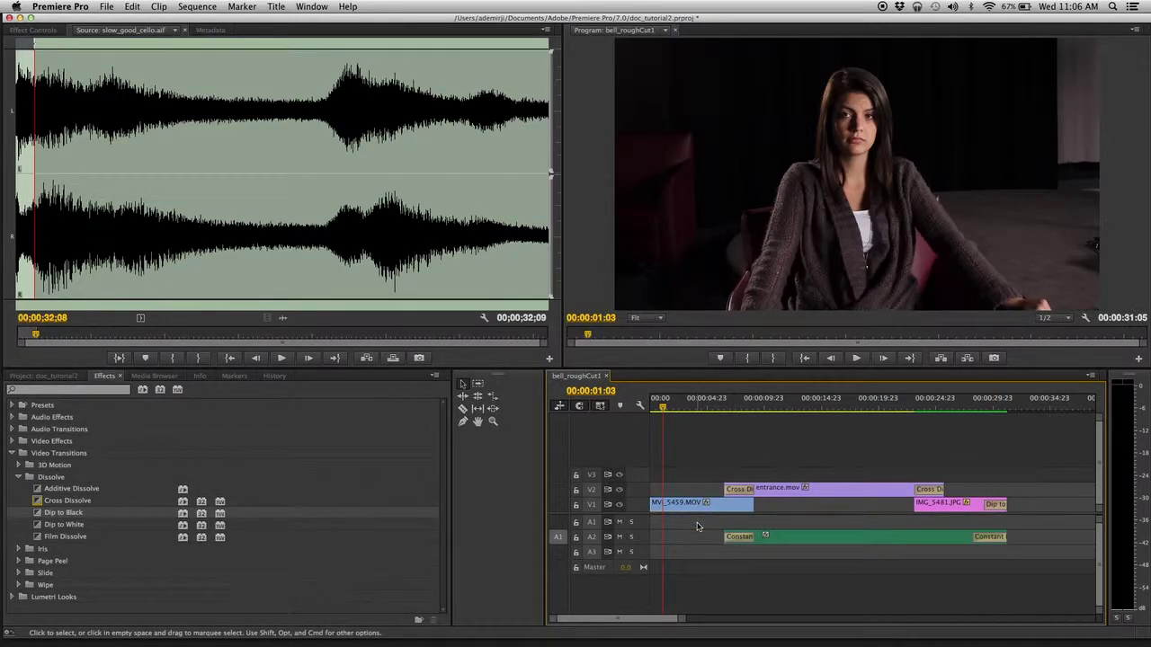
{"action": "key", "text": "super+z"}
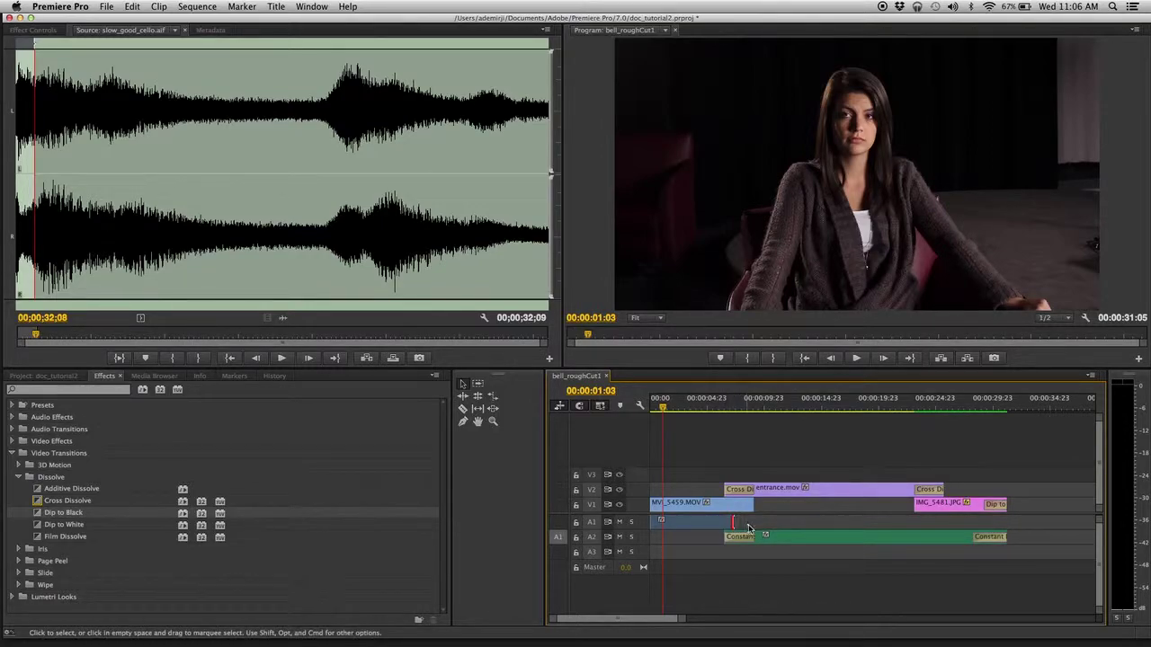
Extend MVI_5459.MOV's audio on A1 to the end of its source media, past its video and beneath entrance.mov
{"action": "left_click_drag", "start_coordinate": [733, 523], "coordinate": [847, 521]}
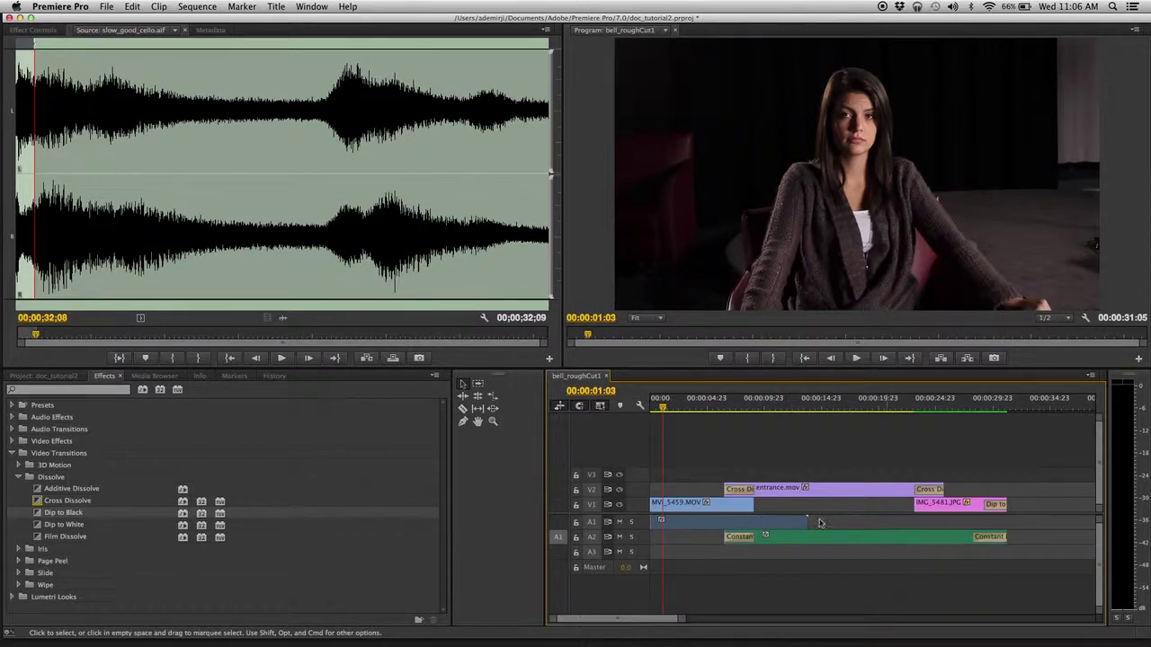
Try deleting only the MVI_5459.MOV video from V1, and undo the deletion
{"action": "left_click", "coordinate": [715, 509]}
{"action": "key", "text": "Delete"}
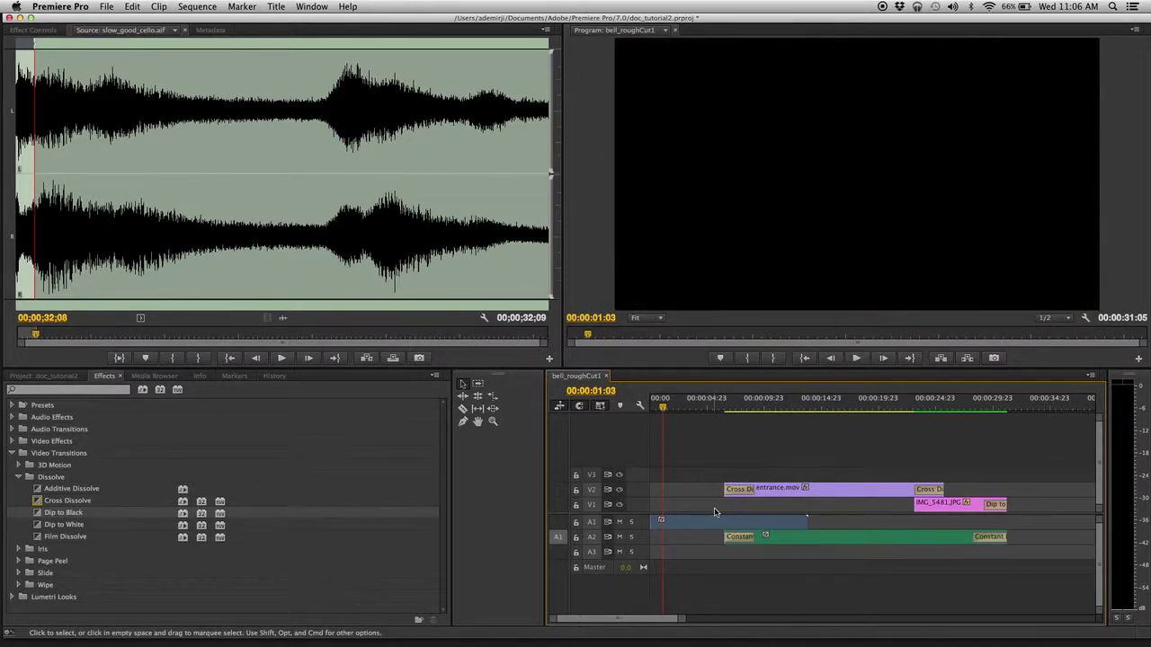
{"action": "key", "text": "super+z"}
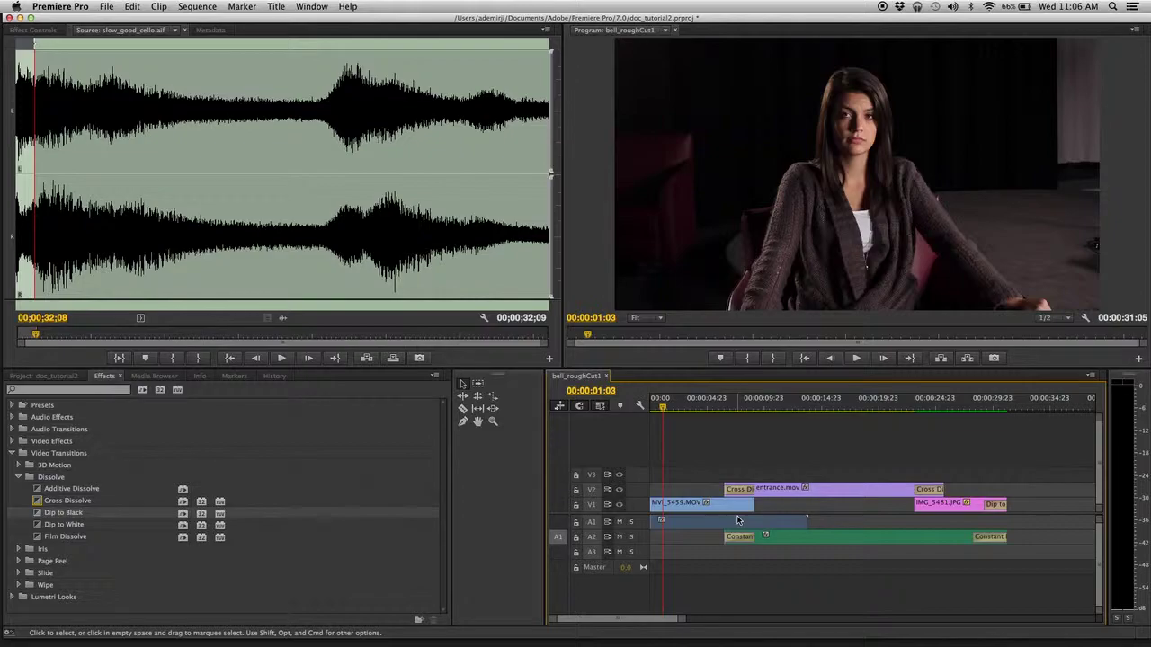
Save the project
{"action": "key", "text": "cmd+s"}
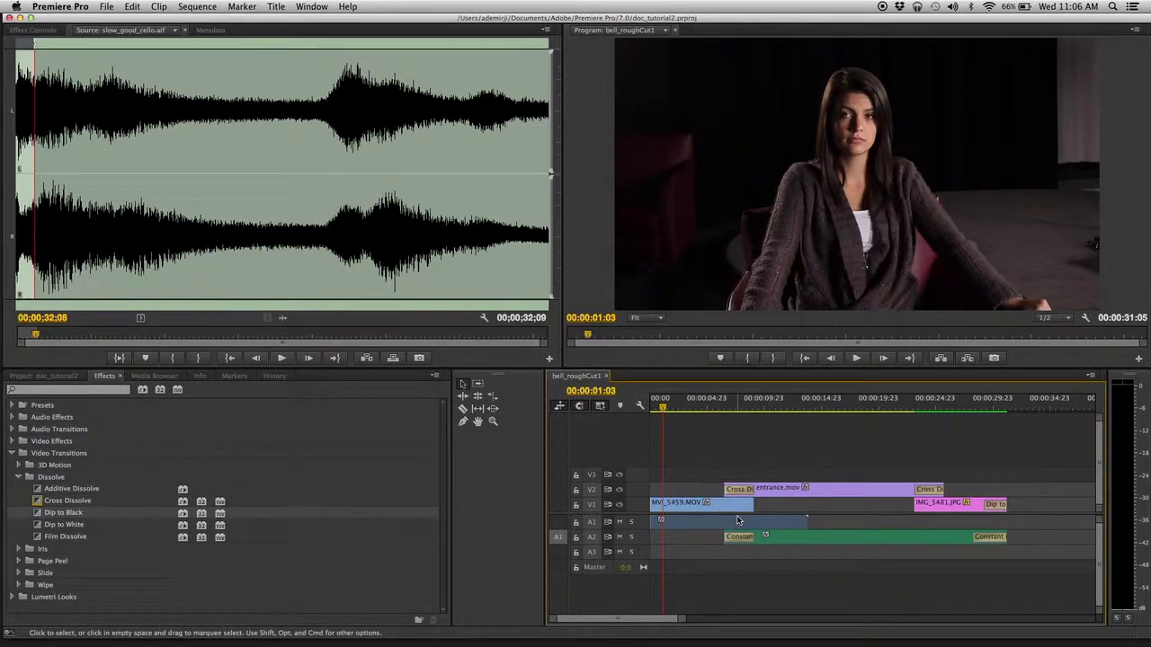